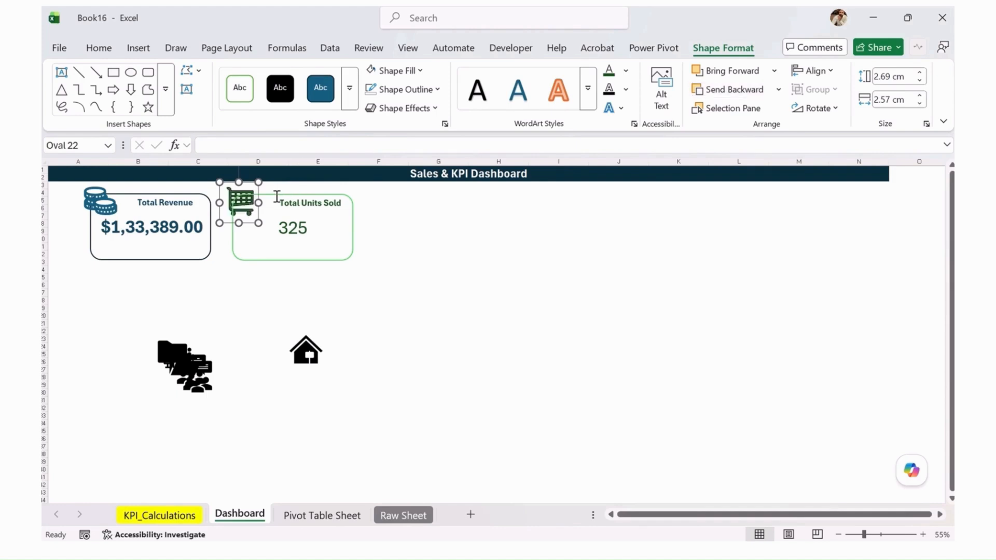
# Send the Total Units Sold card's rounded rectangle backward until it sits behind the white oval and cart icon
pyautogui.click(276, 196)
pyautogui.click(350, 244)
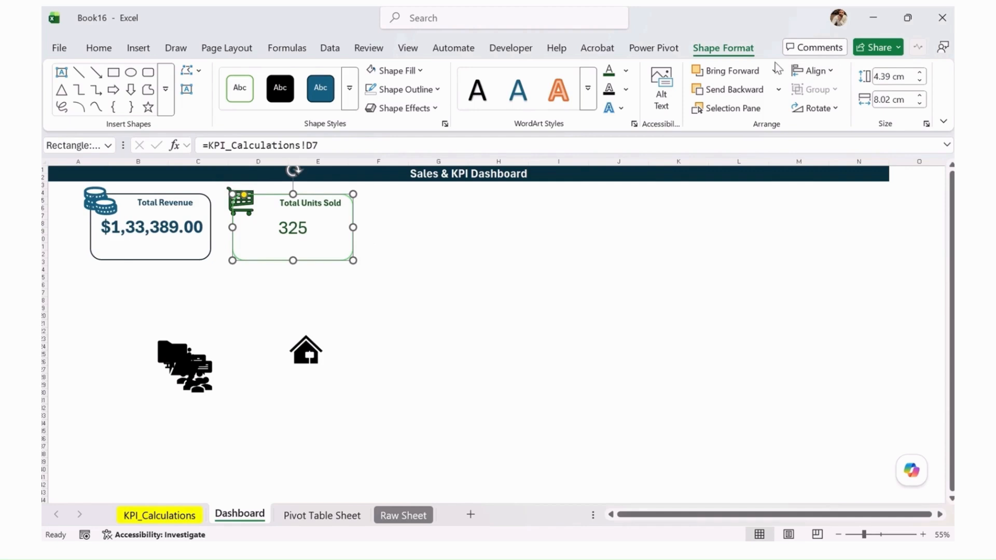
pyautogui.click(729, 89)
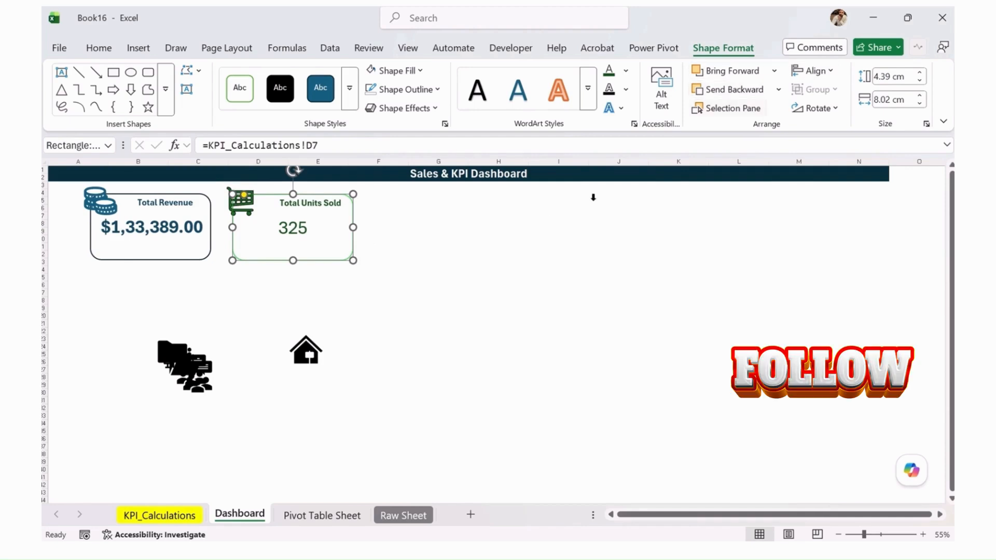
pyautogui.click(565, 223)
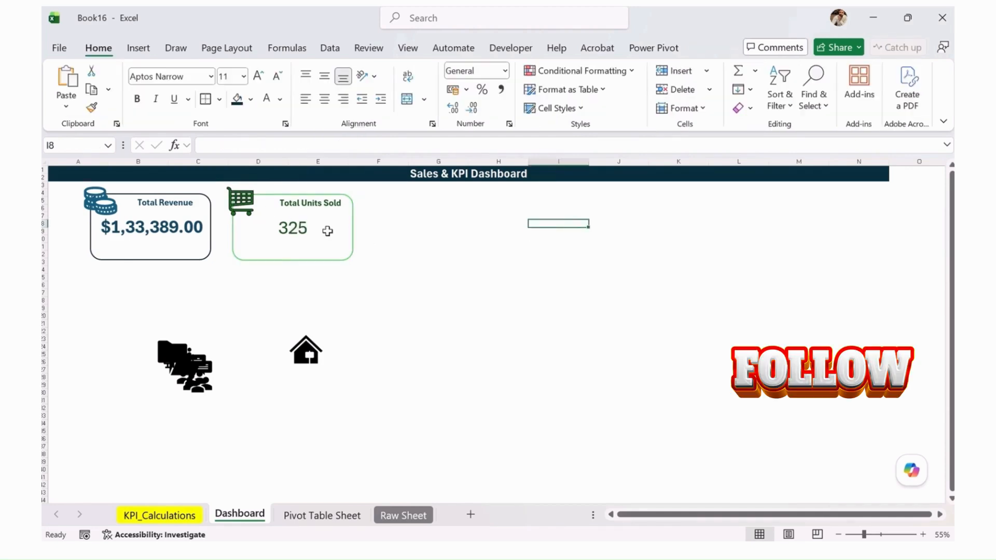
pyautogui.click(351, 244)
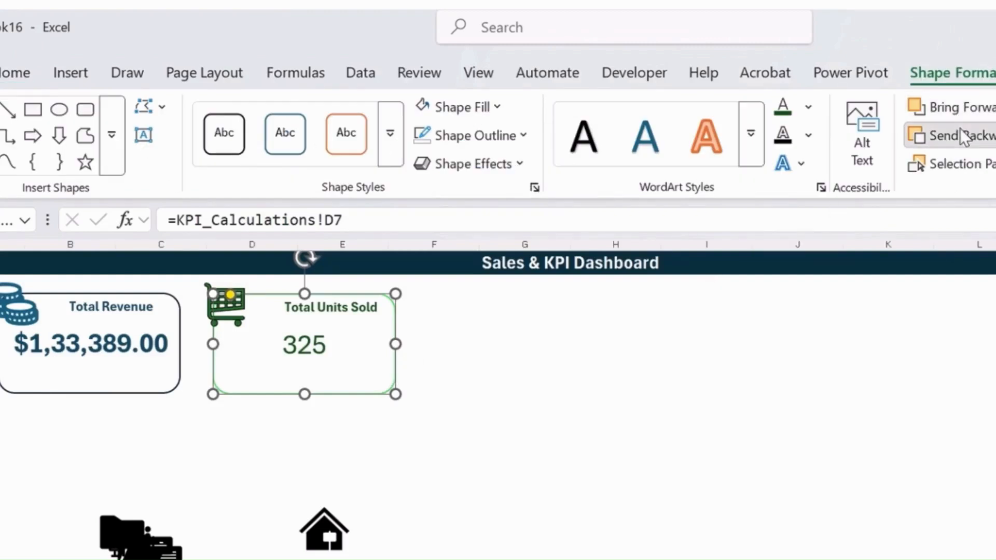
pyautogui.click(961, 129)
pyautogui.click(961, 129)
pyautogui.click(961, 129)
# Shift the cart icon slightly toward the Total Units Sold title at the card's corner
pyautogui.click(247, 289)
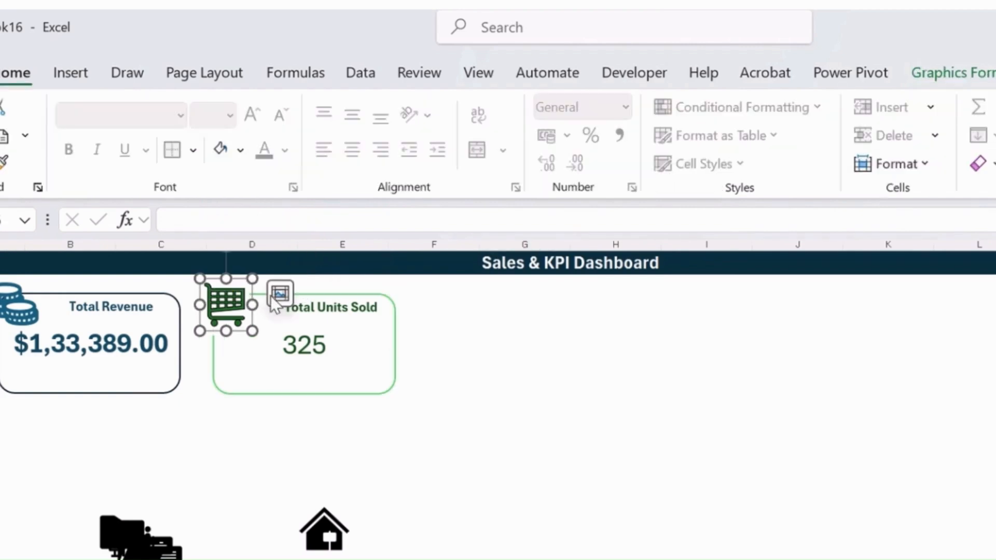
pyautogui.click(484, 360)
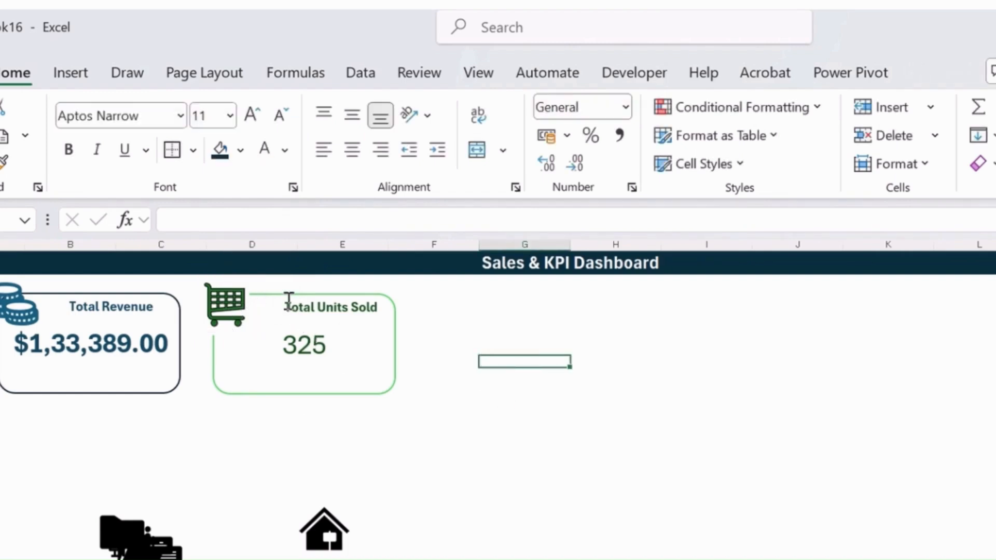
pyautogui.click(243, 283)
pyautogui.moveTo(229, 302); pyautogui.dragTo(242, 302)
# Duplicate the white oval behind the cart icon and place the copy over the Total Revenue card's upper-left corner
pyautogui.click(201, 301)
pyautogui.hotkey('ctrl', 'c')
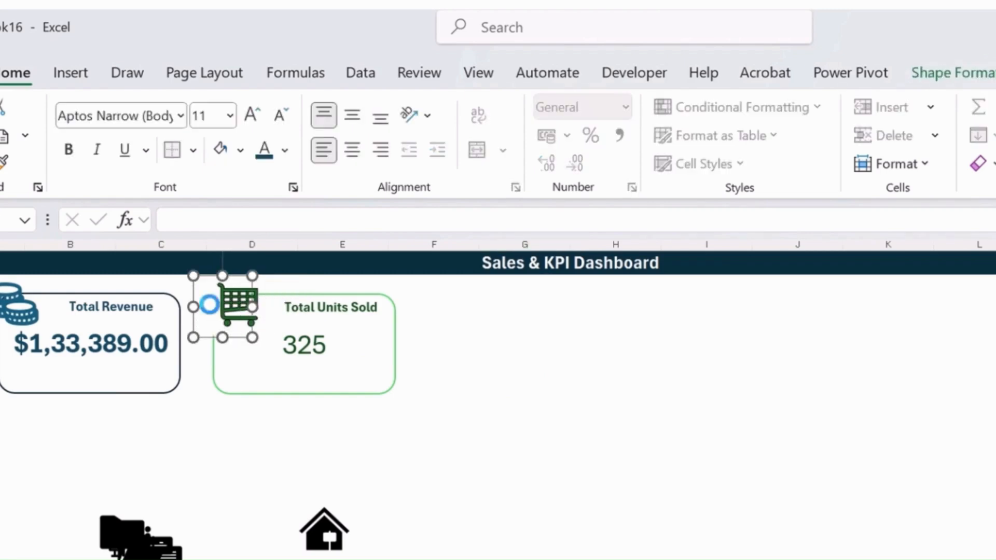
pyautogui.hotkey('ctrl', 'v')
pyautogui.moveTo(228, 318); pyautogui.dragTo(2, 307)
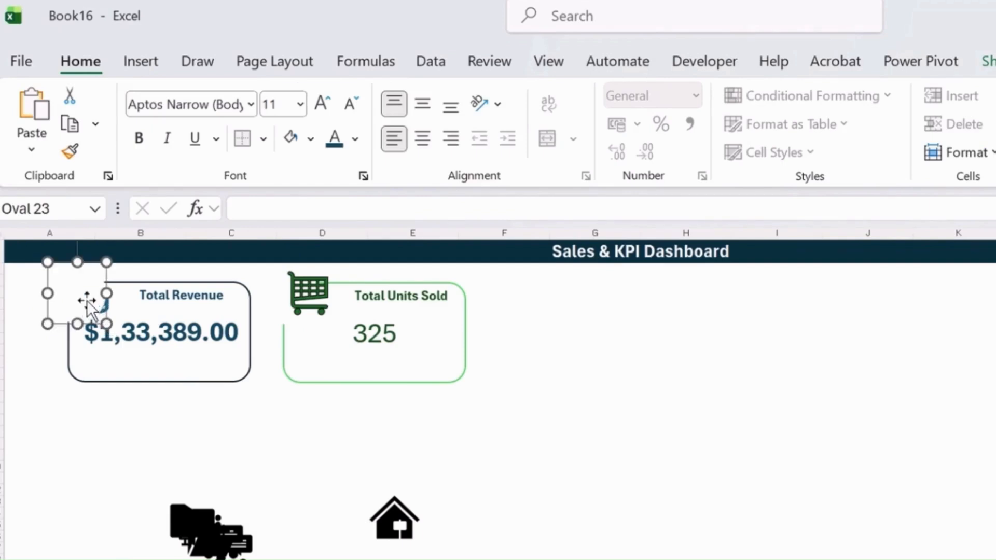
pyautogui.moveTo(87, 303)
pyautogui.mouseDown()
pyautogui.moveTo(104, 320)
pyautogui.moveTo(82, 297)
pyautogui.mouseUp()
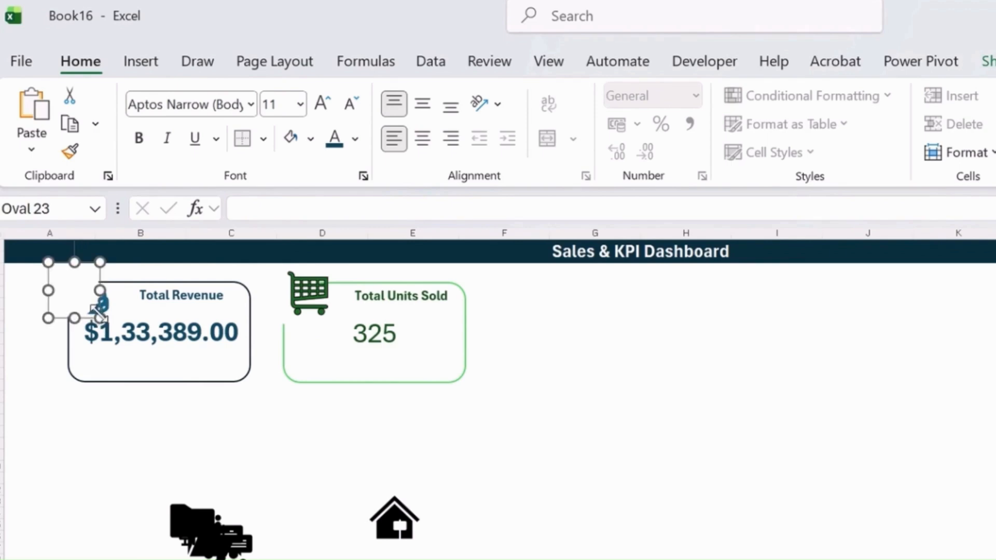
# Bring the coins icon on the Total Revenue card forward, in front of the white oval
pyautogui.click(138, 382)
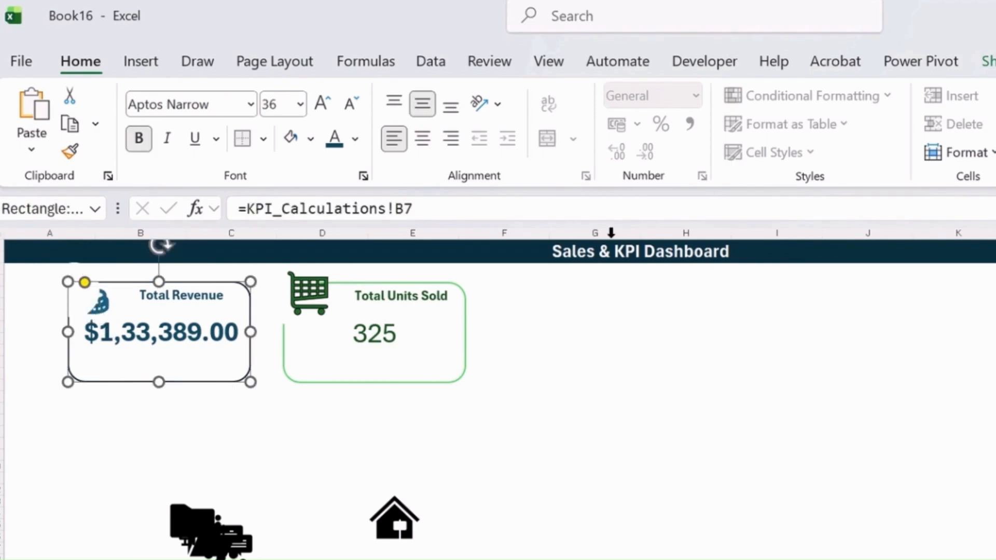
pyautogui.click(139, 408)
pyautogui.click(62, 305)
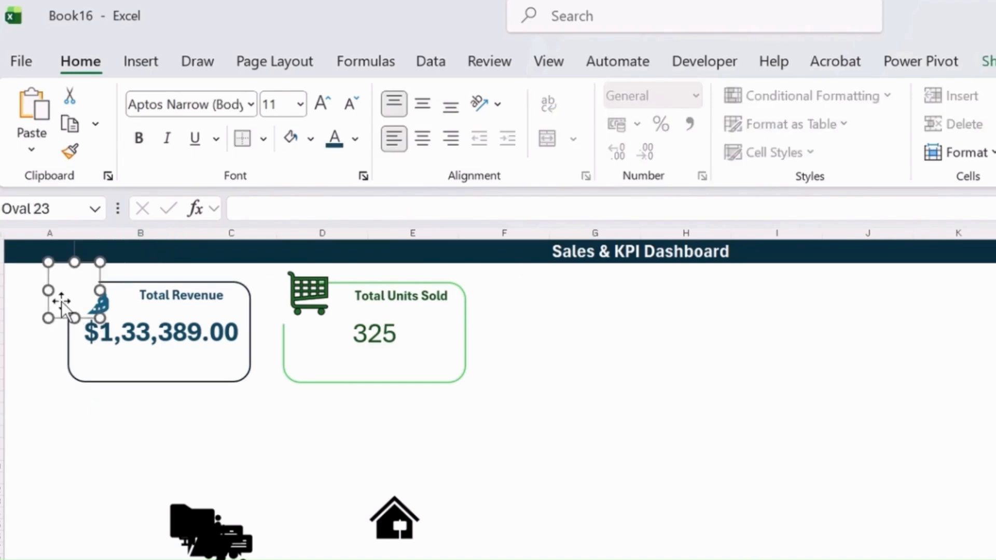
pyautogui.click(101, 307)
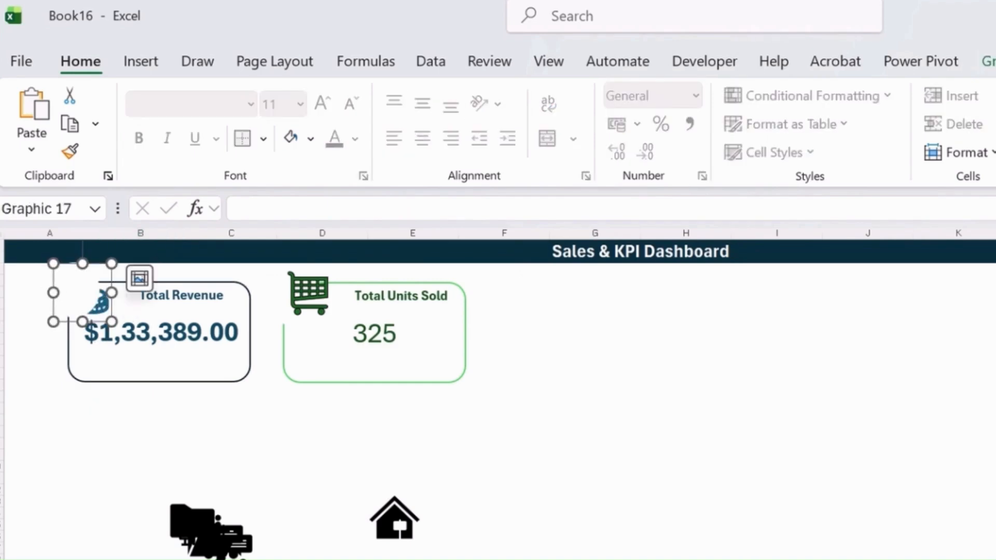
pyautogui.click(989, 61)
pyautogui.click(623, 113)
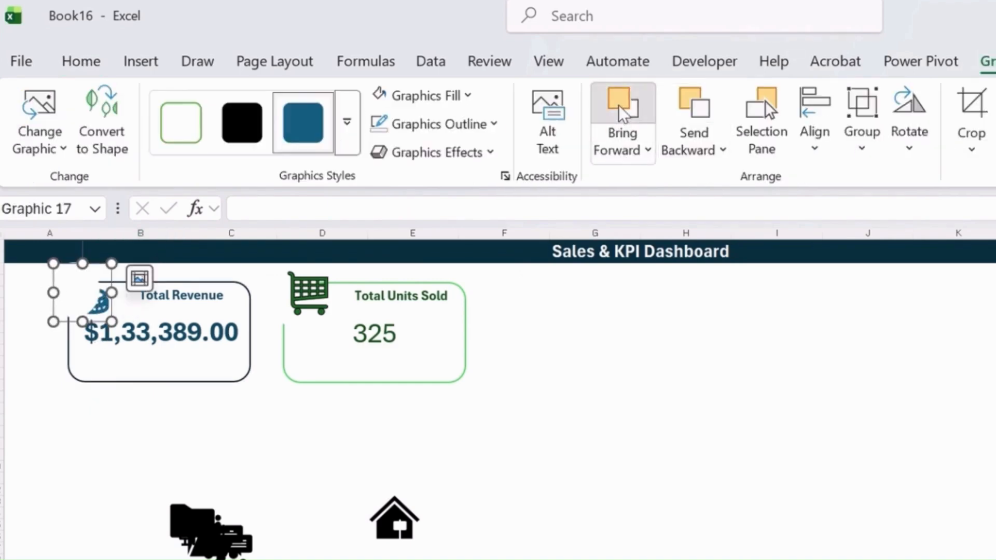
pyautogui.click(396, 409)
# Make the value in the Total Units Sold card bold
pyautogui.click(421, 297)
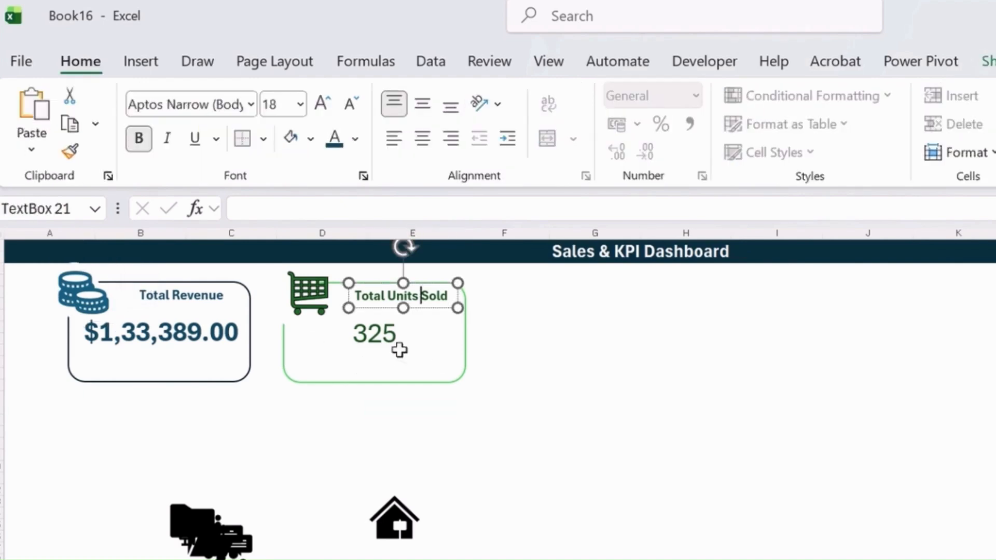
pyautogui.click(425, 356)
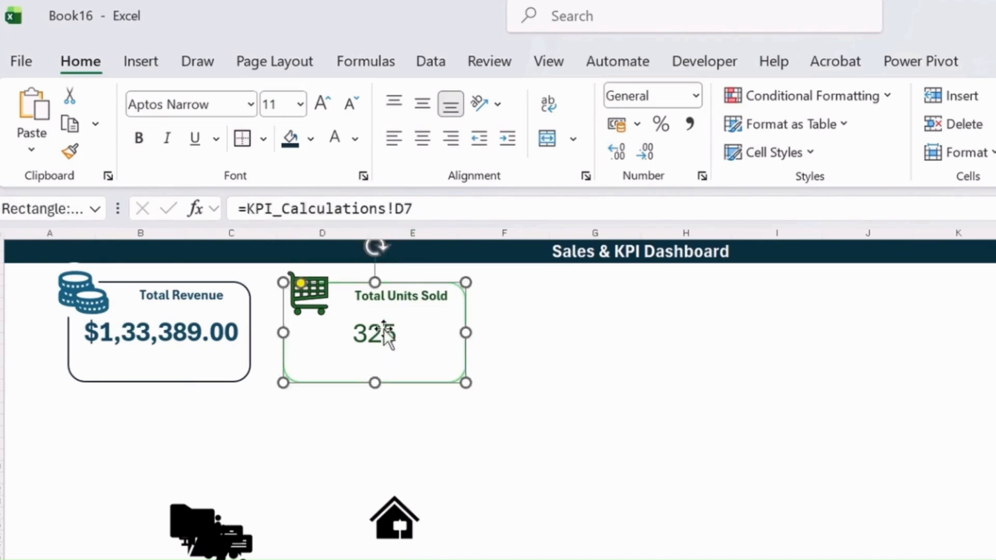
pyautogui.click(138, 141)
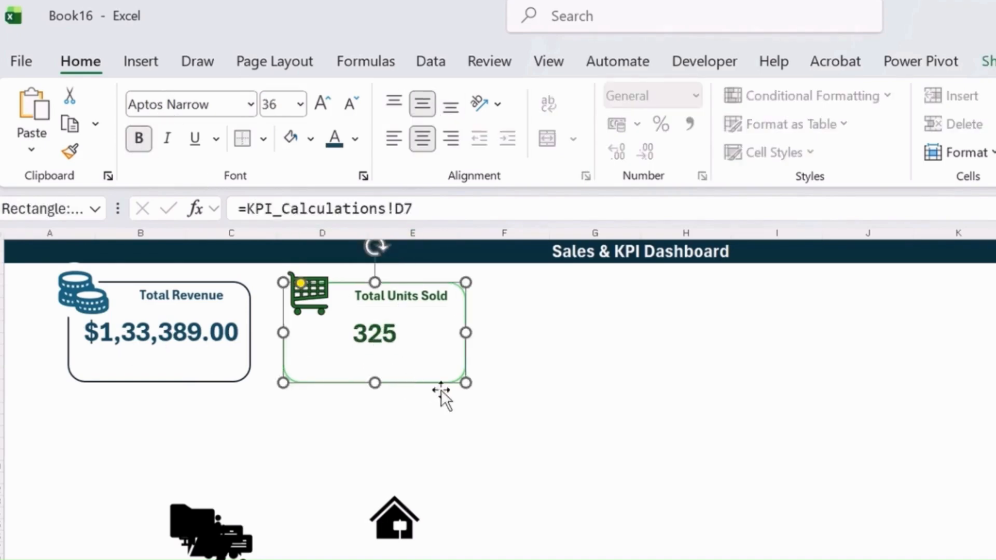
pyautogui.click(519, 399)
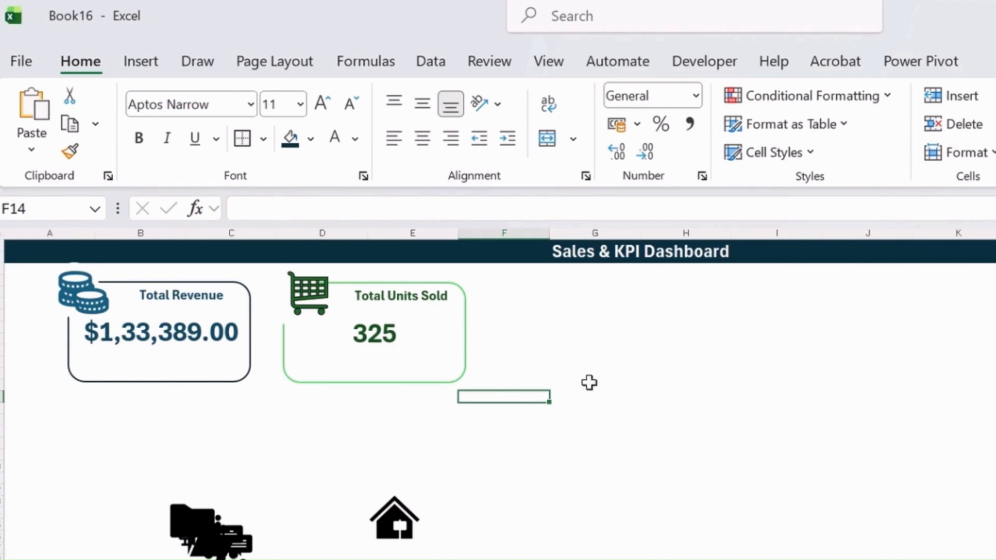
# Select the Total Units Sold card's rectangle, title text box and cart icon together
pyautogui.click(466, 345)
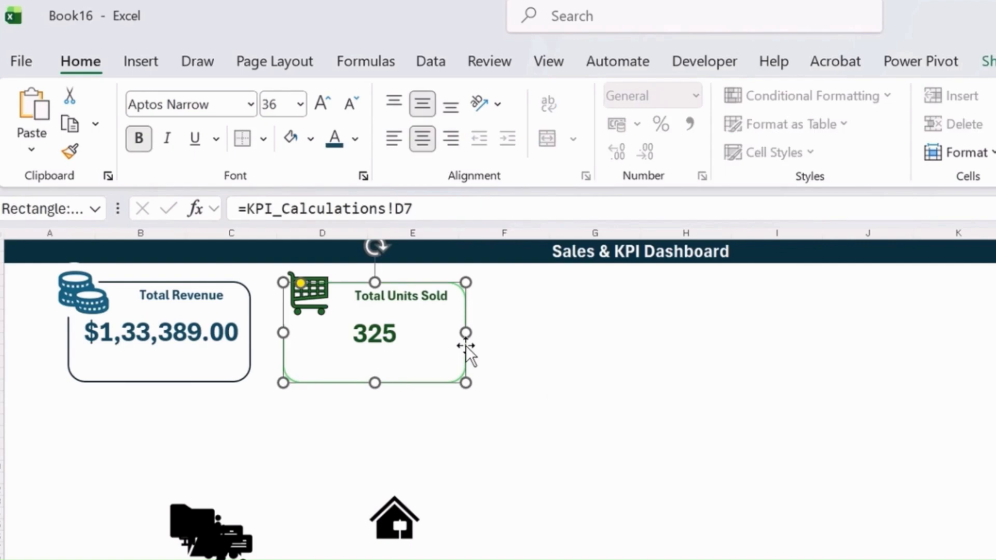
pyautogui.keyDown('ctrl'); pyautogui.click(422, 300); pyautogui.keyUp('ctrl')
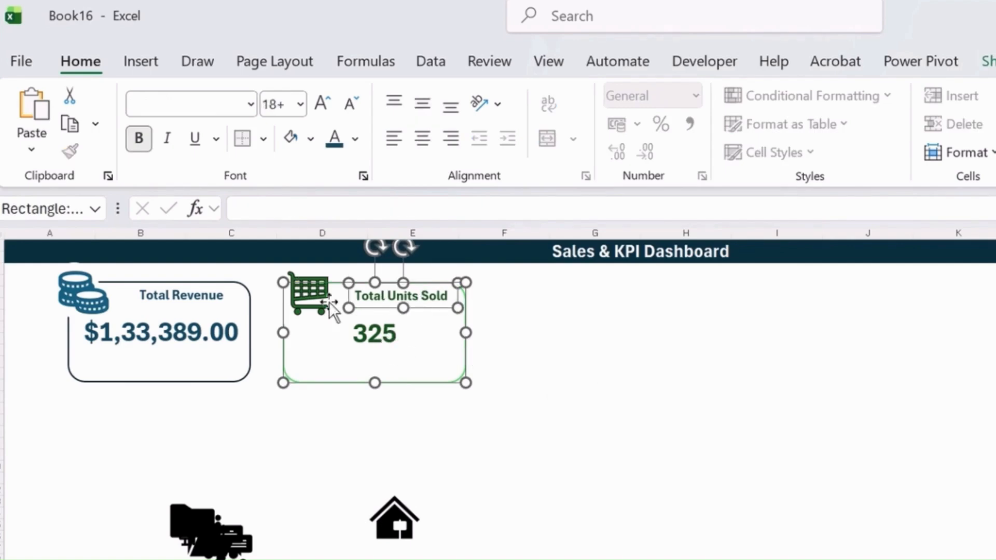
pyautogui.keyDown('ctrl'); pyautogui.click(299, 306); pyautogui.keyUp('ctrl')
# Try to duplicate the selected card elements beside the original and undo the copies
pyautogui.moveTo(451, 354); pyautogui.dragTo(649, 364)
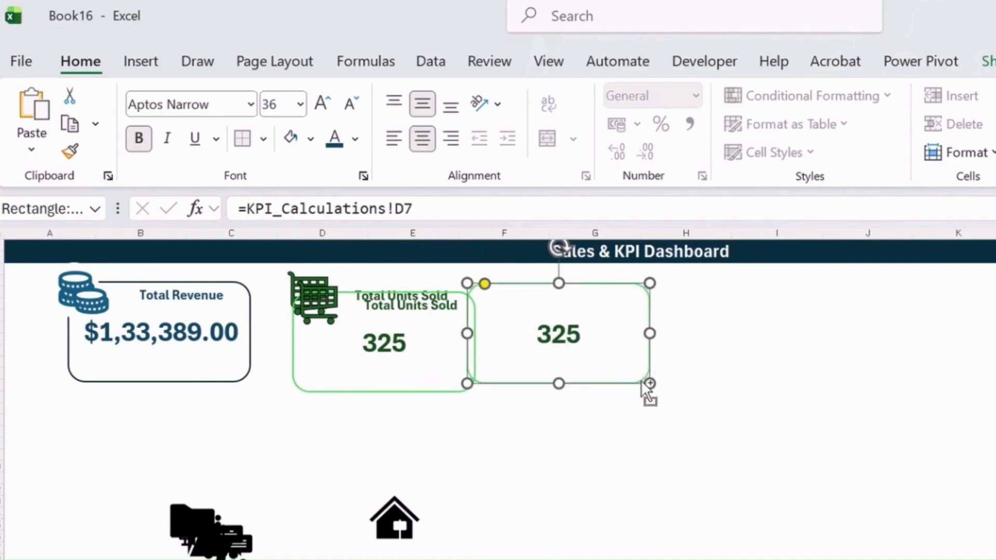
pyautogui.hotkey('ctrl', 'z')
pyautogui.hotkey('ctrl', 'z')
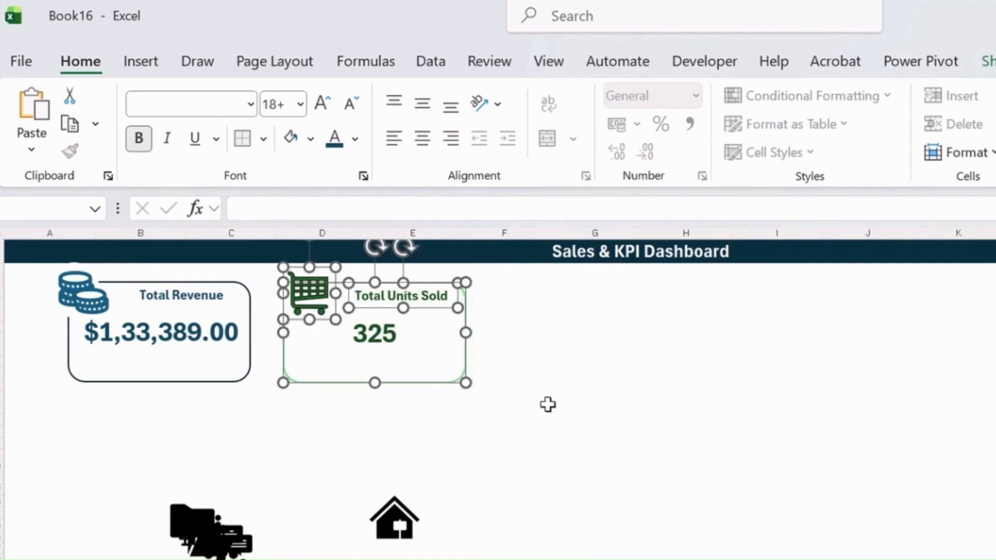
# Add the white oval to the selected card elements and duplicate the whole card across columns F to H
pyautogui.keyDown('ctrl'); pyautogui.click(274, 292); pyautogui.keyUp('ctrl')
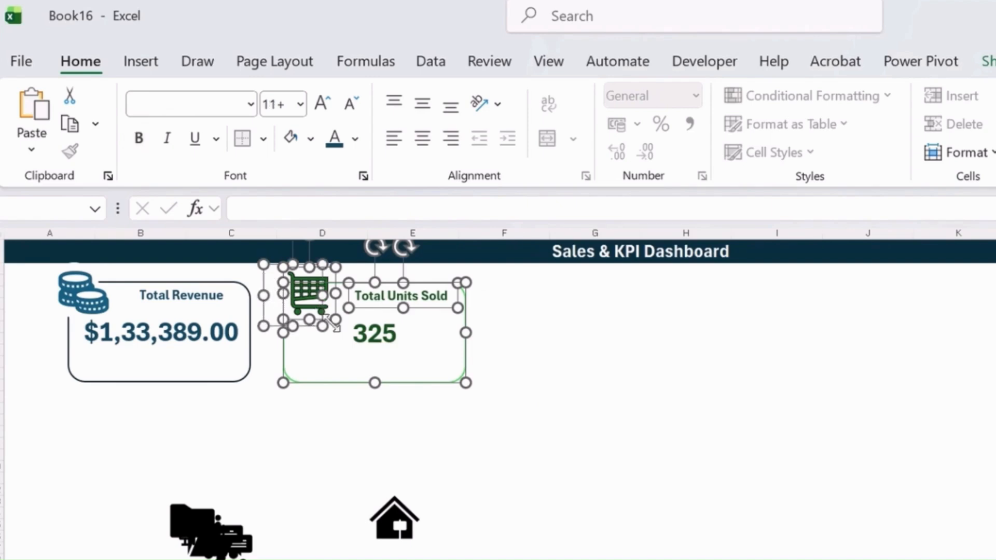
pyautogui.press('Delete')
pyautogui.hotkey('ctrl', 'z')
pyautogui.moveTo(452, 364); pyautogui.dragTo(683, 369)
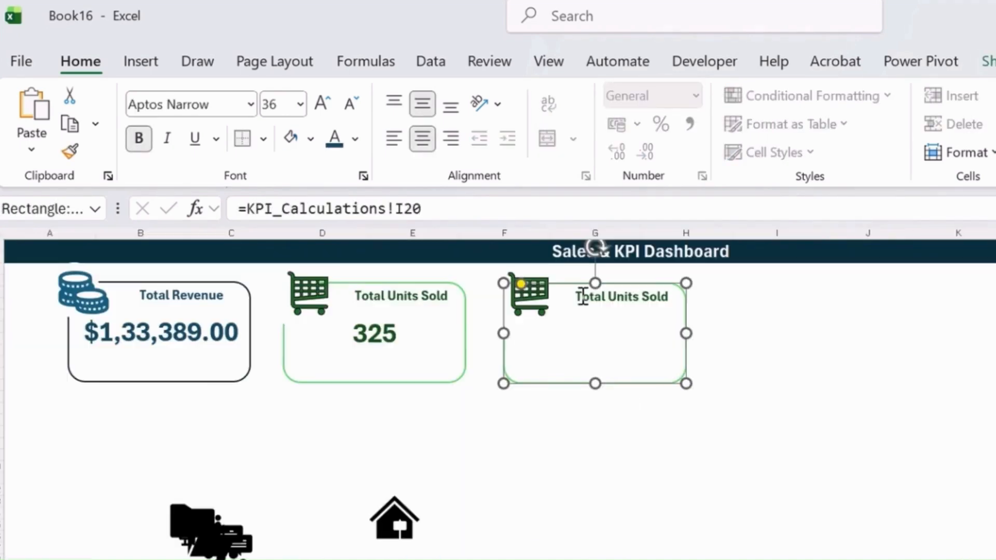
# Link the copied card's value to the average revenue cell with the formula =KPI_Calculations!F7
pyautogui.click(267, 209)
pyautogui.moveTo(424, 209); pyautogui.dragTo(2, 191)
pyautogui.write('=')
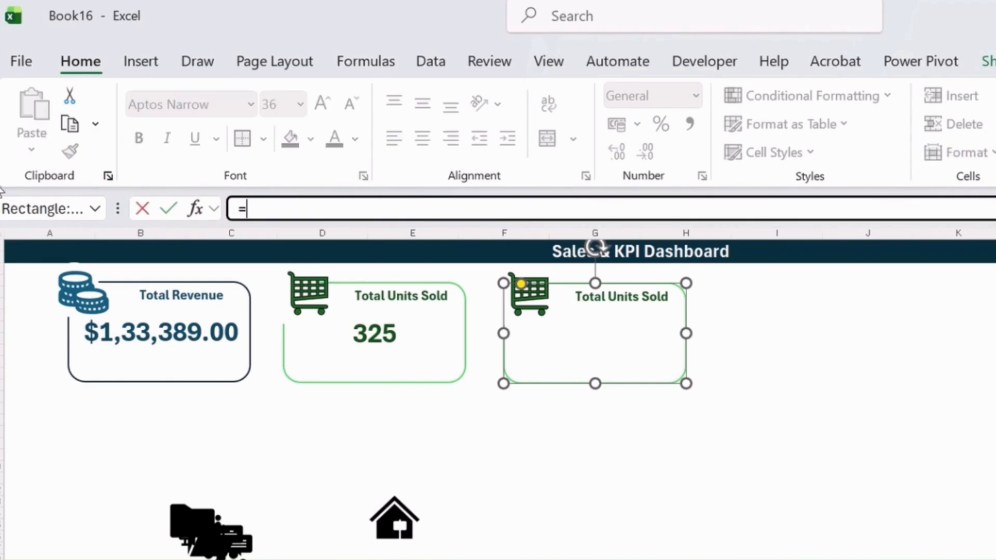
pyautogui.click(441, 558)
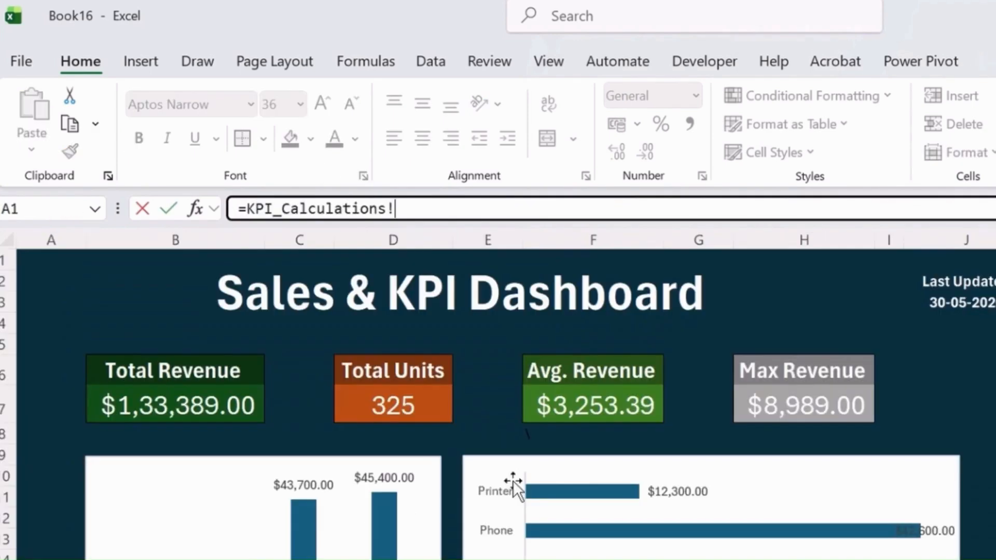
pyautogui.click(608, 407)
pyautogui.press('Return')
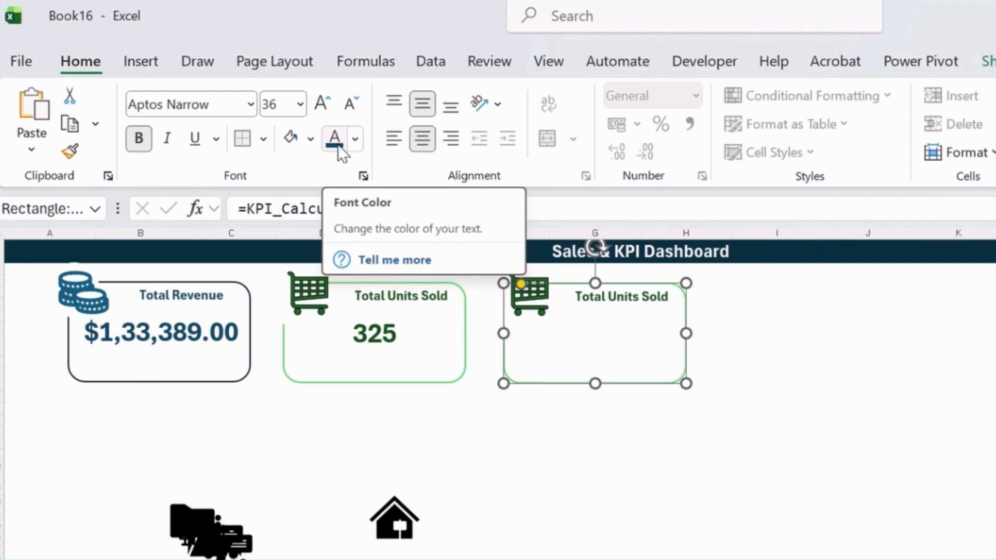
# Apply a darker blue theme font colour to the value in the third card
pyautogui.click(356, 138)
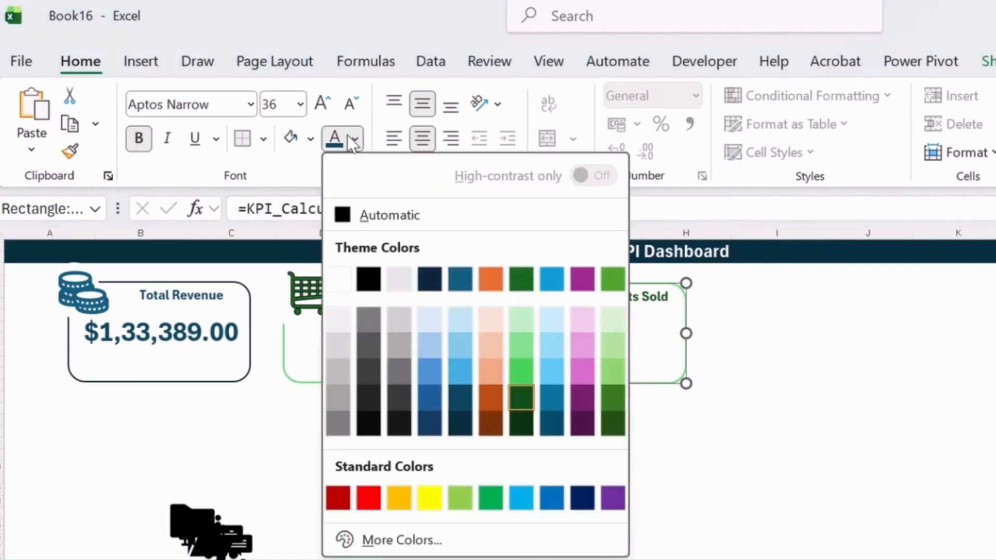
pyautogui.click(553, 402)
pyautogui.click(606, 336)
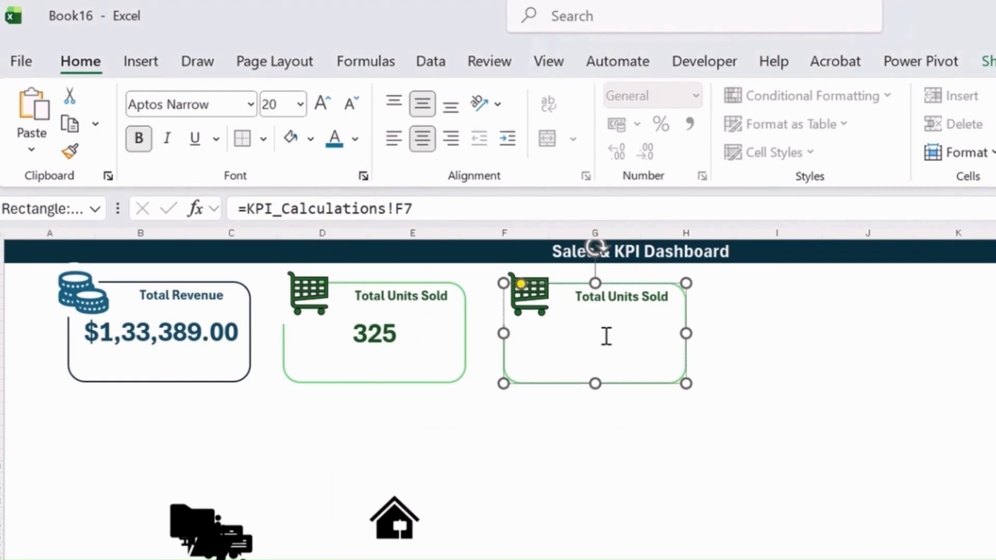
pyautogui.doubleClick(605, 336)
pyautogui.click(336, 139)
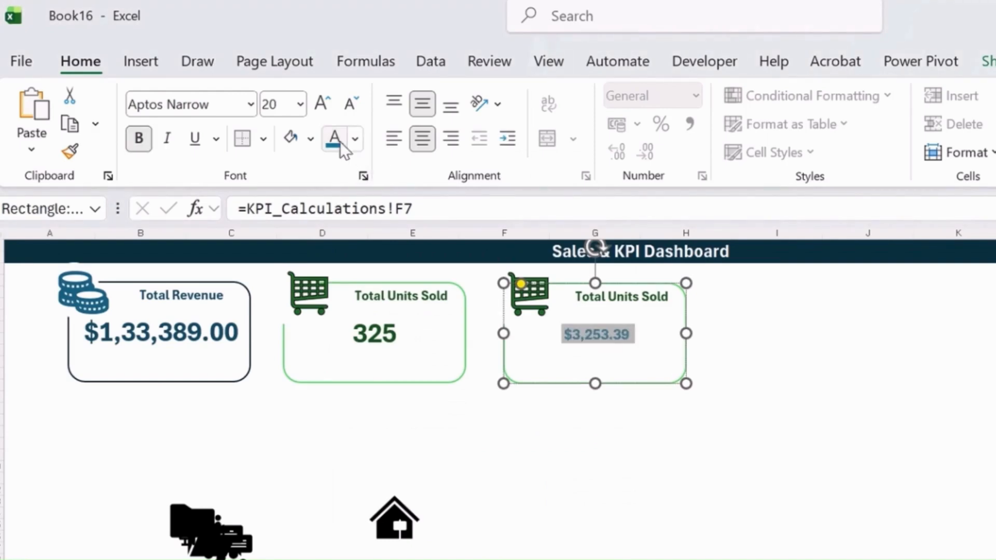
# Enlarge the third card's value to font size 36, matching the other cards
pyautogui.click(313, 109)
pyautogui.click(313, 109)
pyautogui.click(314, 109)
pyautogui.click(313, 109)
pyautogui.click(313, 109)
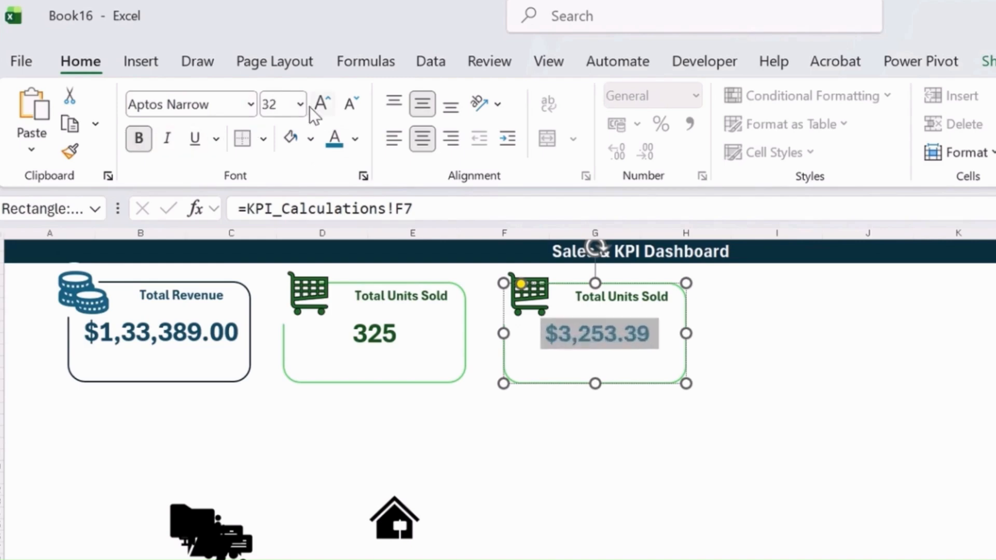
pyautogui.click(313, 109)
pyautogui.click(314, 109)
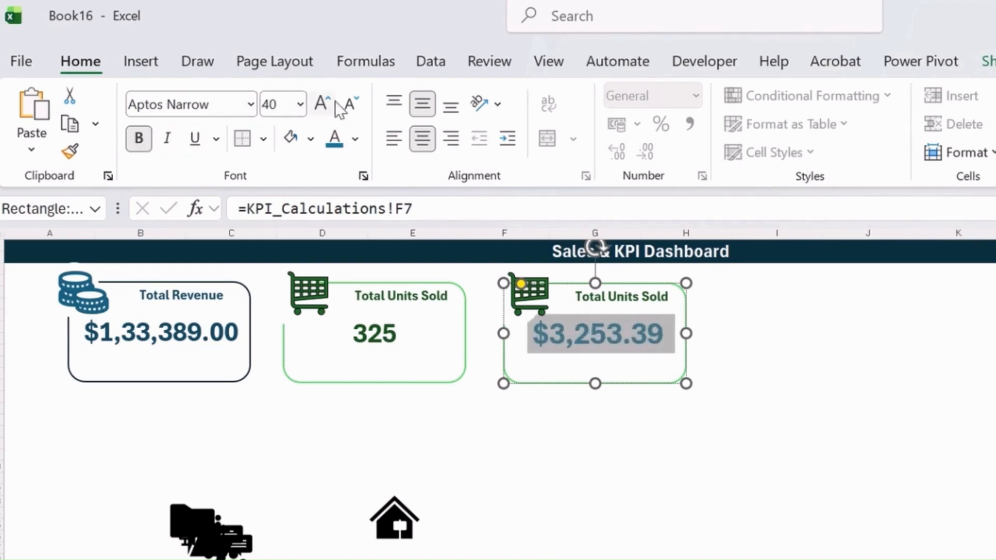
pyautogui.click(352, 104)
pyautogui.click(585, 431)
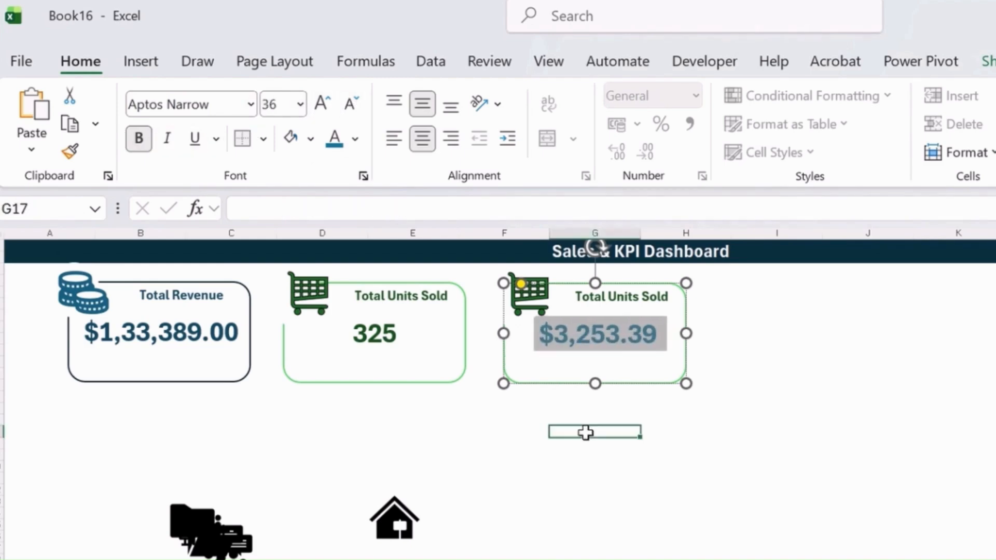
# Move the copied cart icon off the third card and delete it
pyautogui.click(667, 421)
pyautogui.click(540, 304)
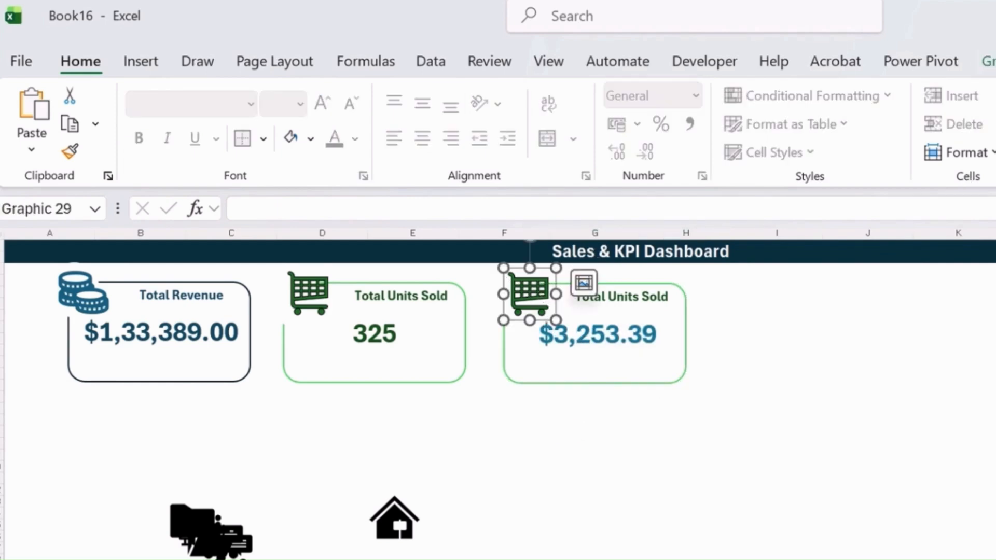
pyautogui.moveTo(529, 307); pyautogui.dragTo(488, 518)
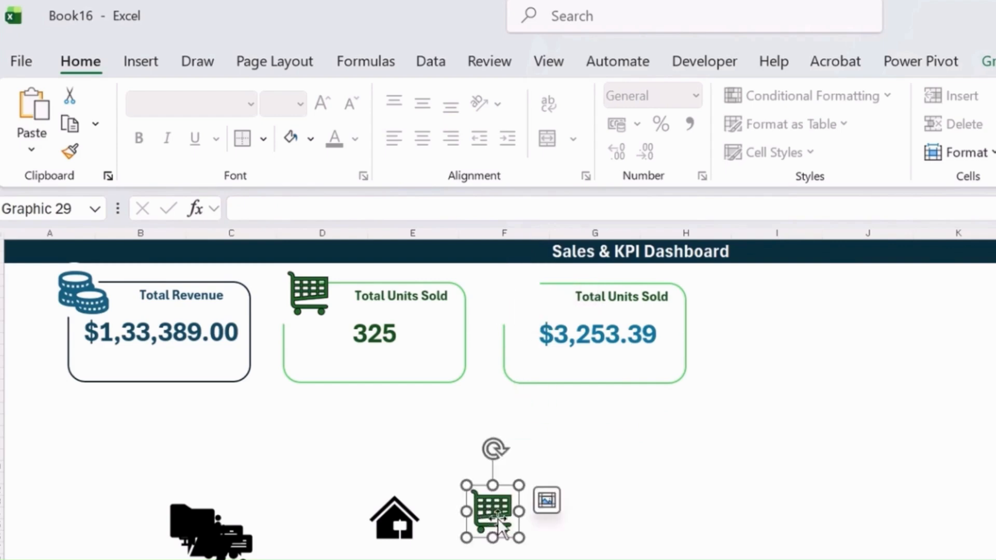
pyautogui.press('Delete')
# Move the house icon onto the third card's upper-left corner and bring it in front of the white oval
pyautogui.moveTo(412, 511); pyautogui.dragTo(542, 290)
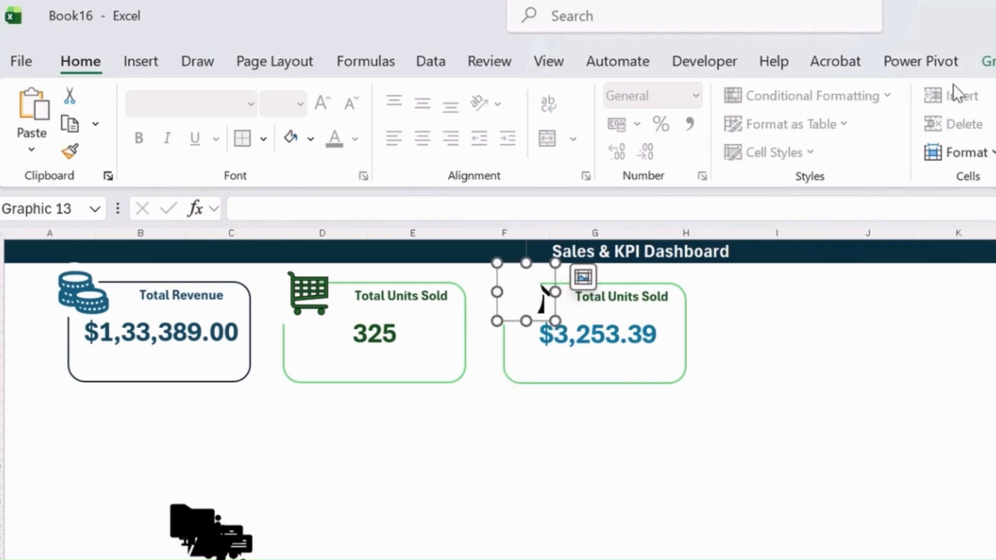
pyautogui.click(989, 62)
pyautogui.click(638, 107)
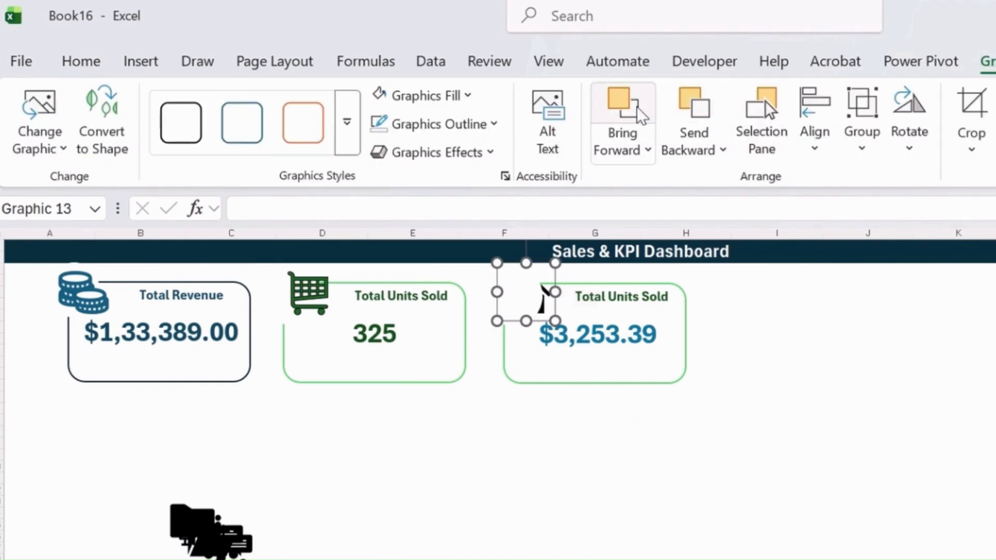
pyautogui.click(638, 107)
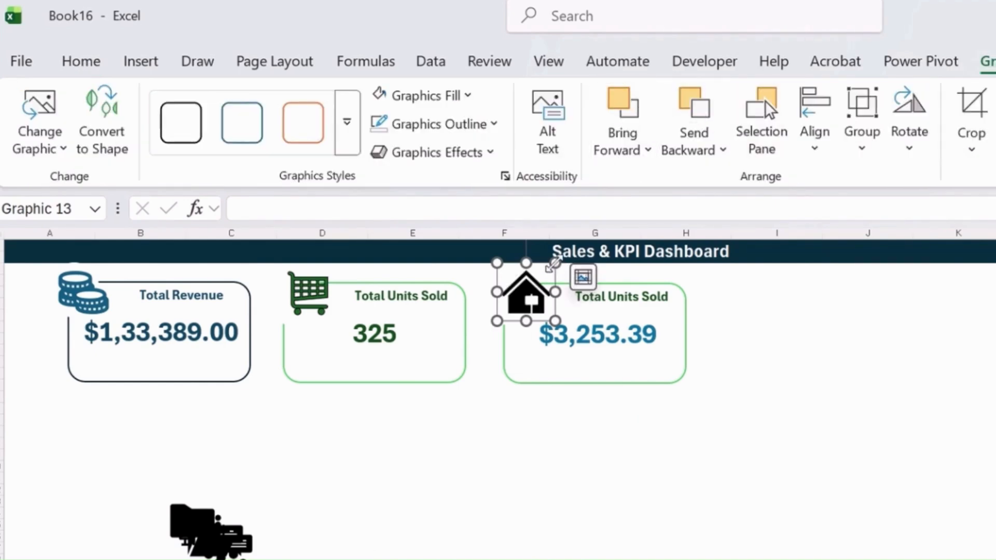
# Shrink the house icon slightly and nudge it up and outward over the gap in the third card's outline
pyautogui.moveTo(549, 275); pyautogui.dragTo(545, 274)
pyautogui.click(540, 303)
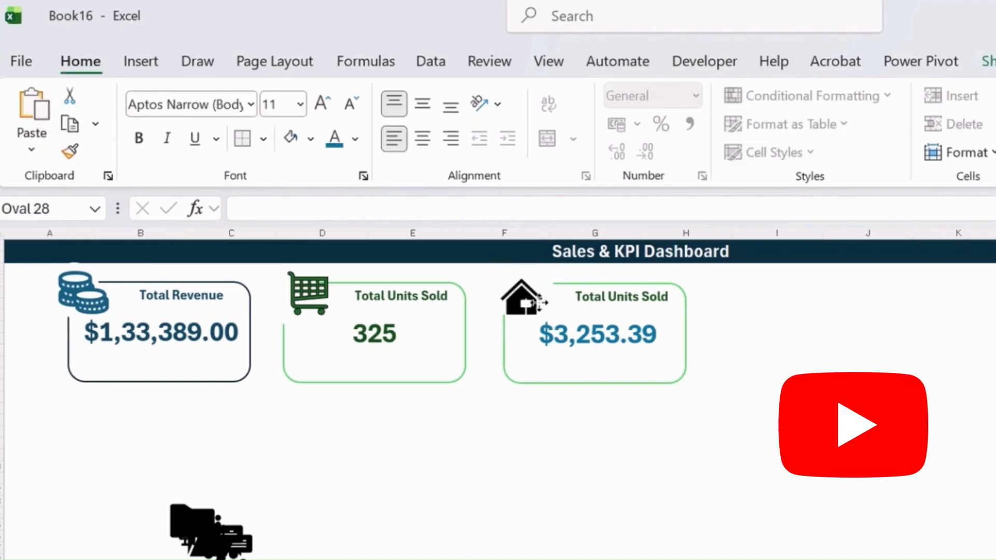
pyautogui.click(537, 304)
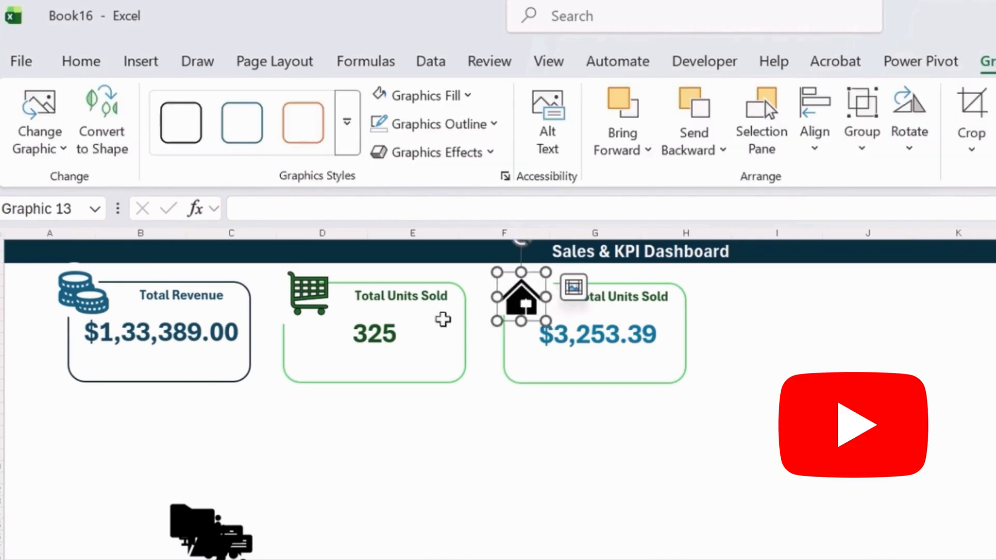
pyautogui.click(518, 310)
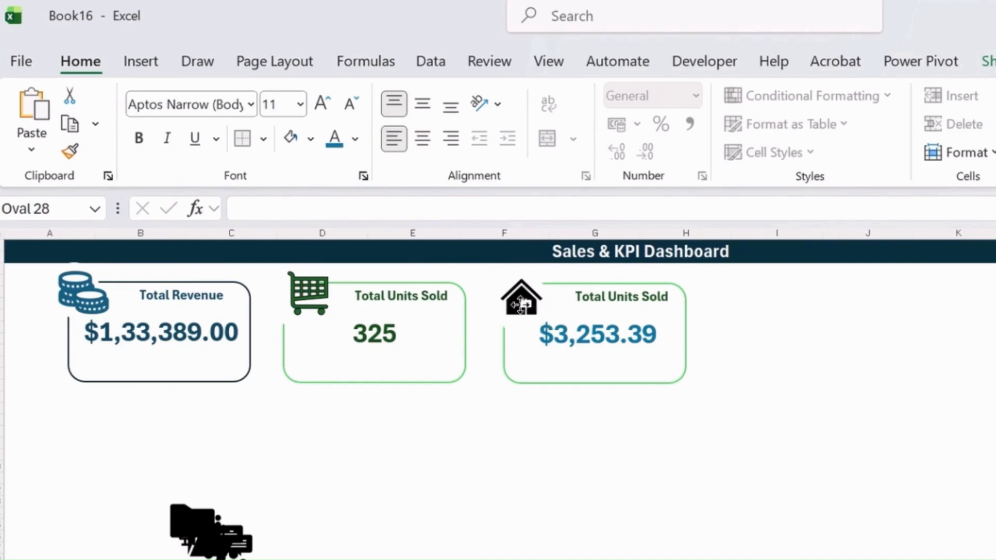
pyautogui.click(861, 360)
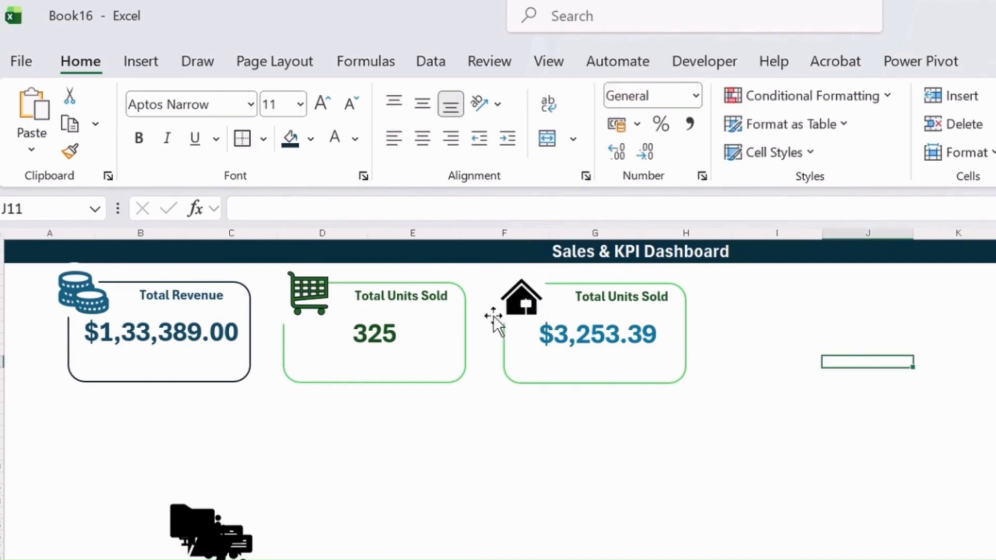
pyautogui.click(522, 304)
pyautogui.moveTo(527, 299); pyautogui.dragTo(522, 293)
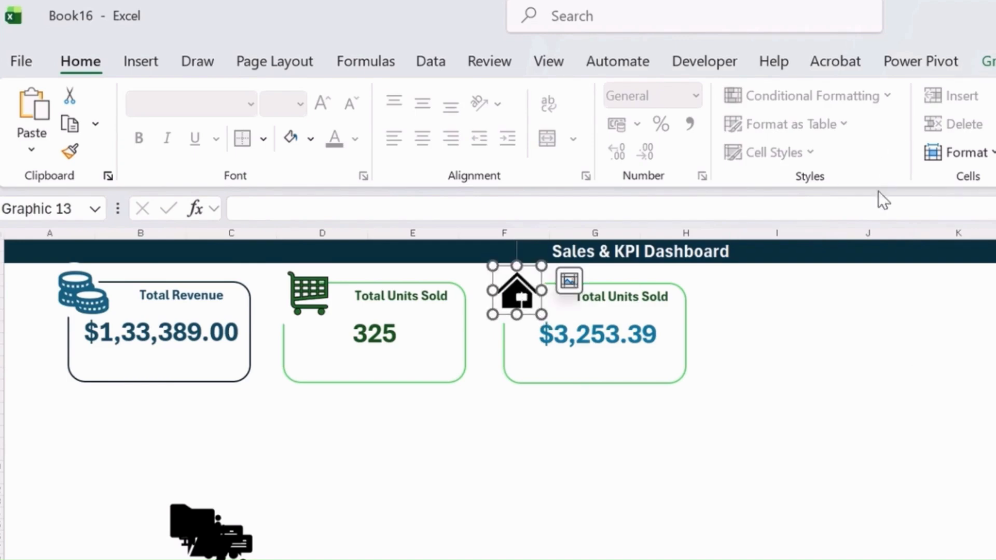
# Fill the house icon on the third card with light blue
pyautogui.click(989, 61)
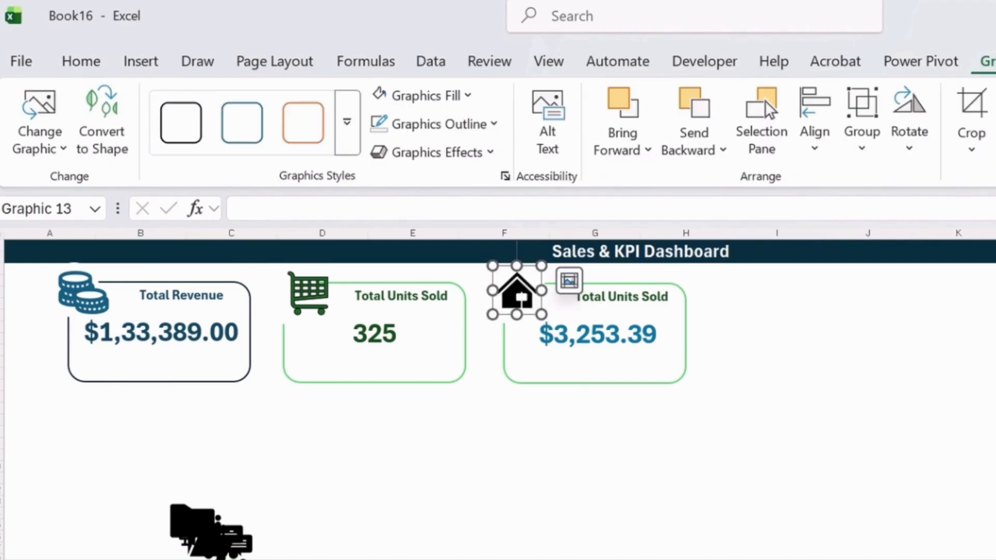
pyautogui.click(454, 99)
pyautogui.click(567, 456)
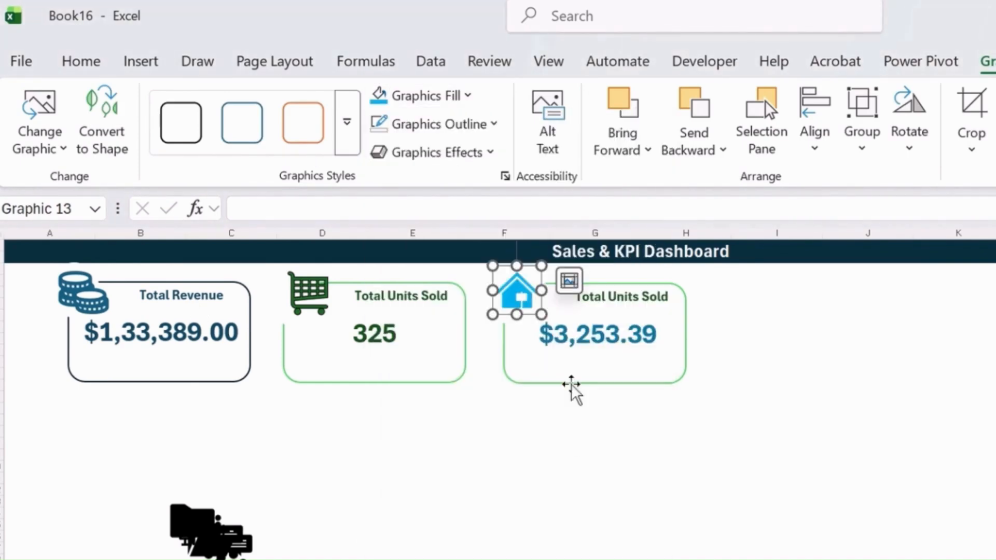
# Change the third card's outline to a medium blue theme colour
pyautogui.click(656, 379)
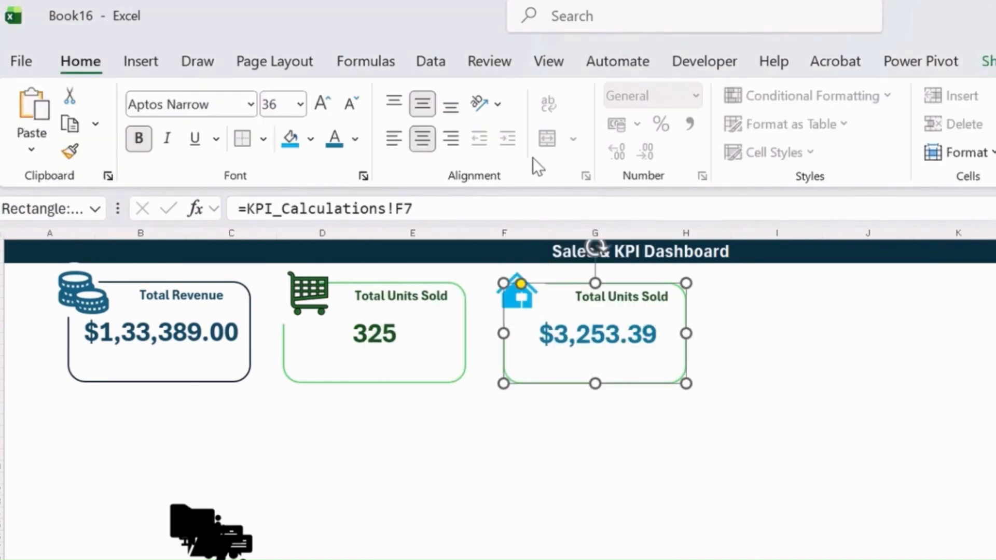
pyautogui.click(988, 61)
pyautogui.click(594, 124)
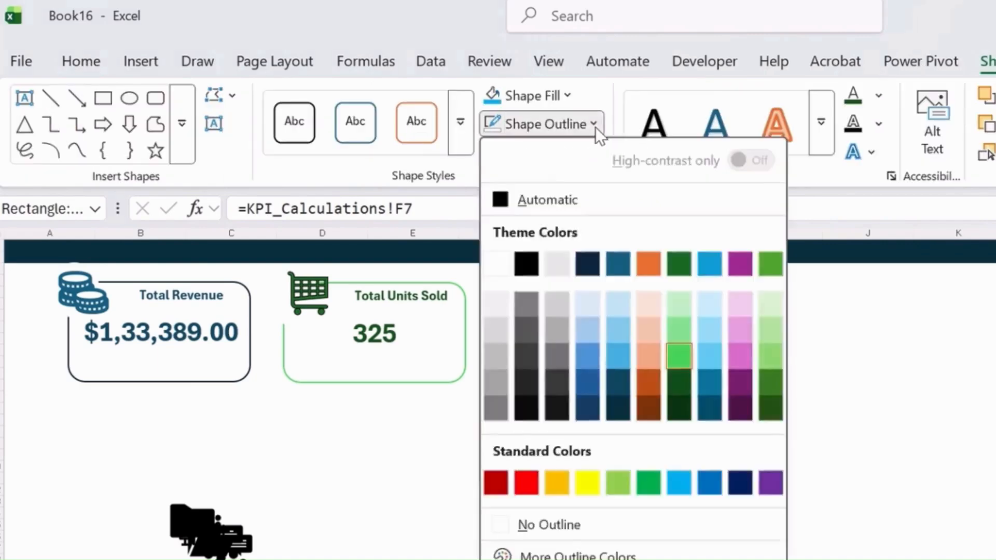
pyautogui.click(585, 349)
pyautogui.click(734, 407)
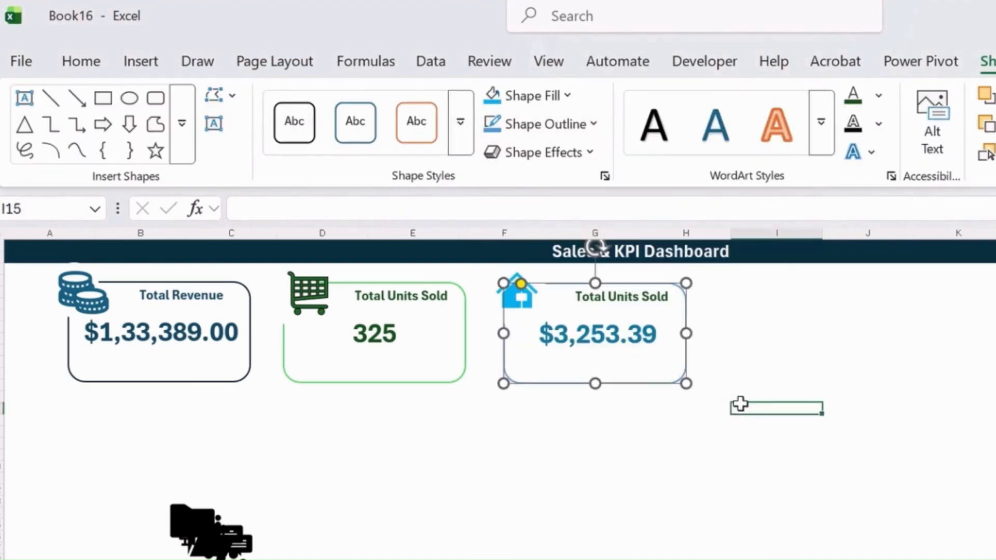
# Replace the third card's label text with "Avg. Revenue"
pyautogui.click(637, 299)
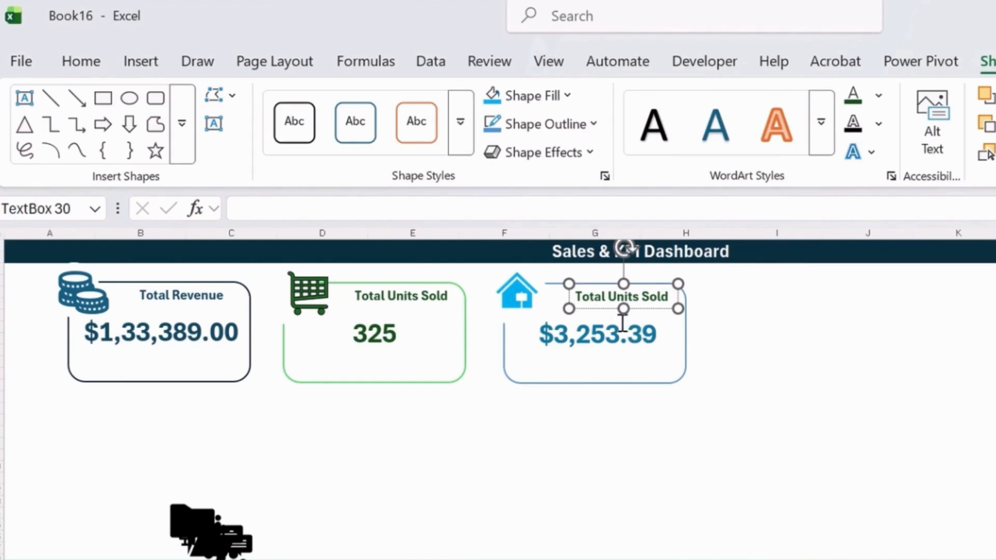
pyautogui.hotkey('ctrl', 'a')
pyautogui.write('Av')
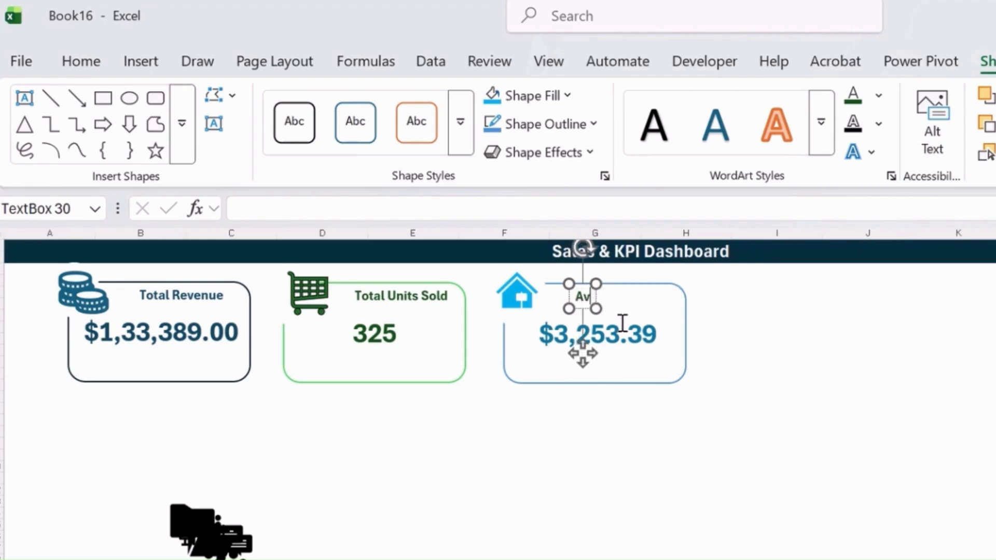
pyautogui.write('g. Revnue')
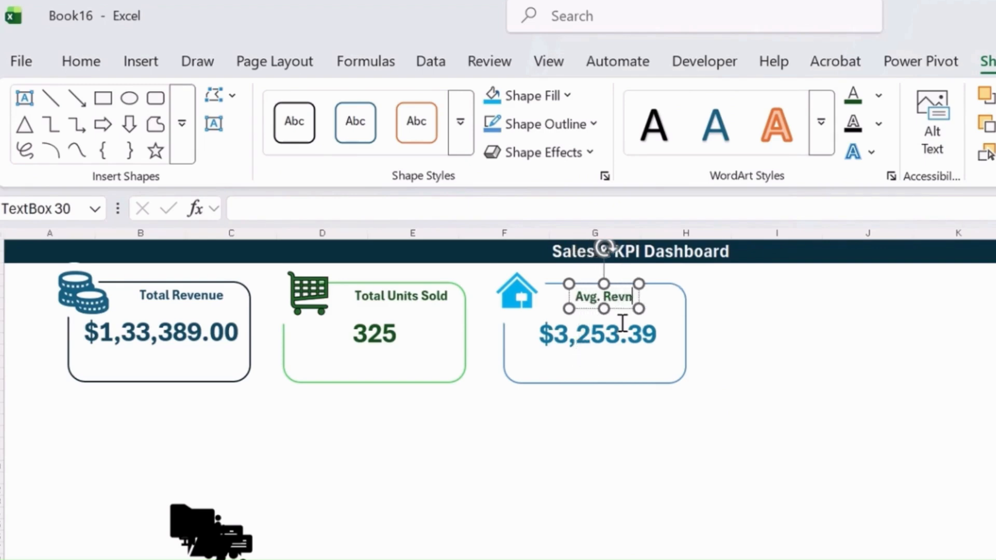
pyautogui.press('BackSpace')
pyautogui.press('BackSpace')
pyautogui.press('BackSpace')
pyautogui.press('BackSpace')
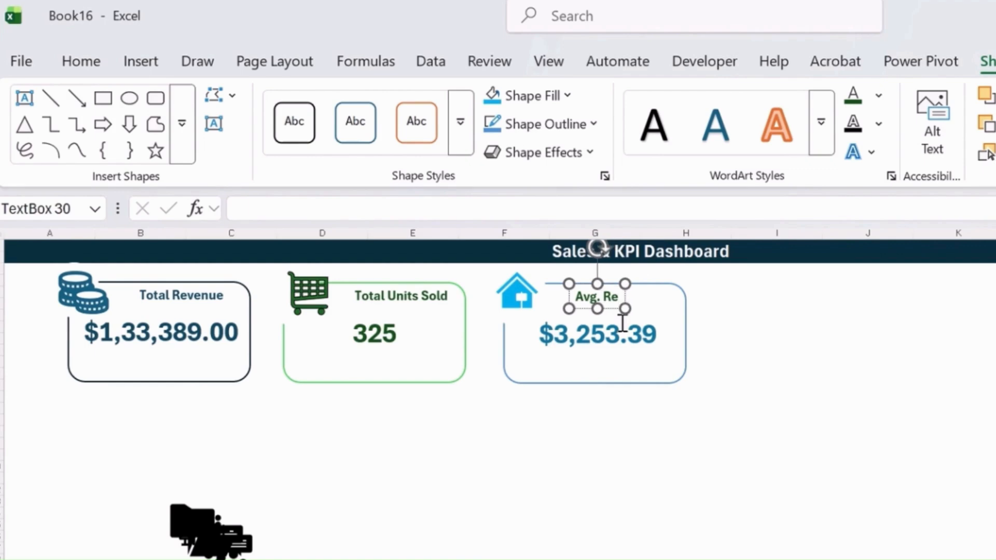
pyautogui.write('venue')
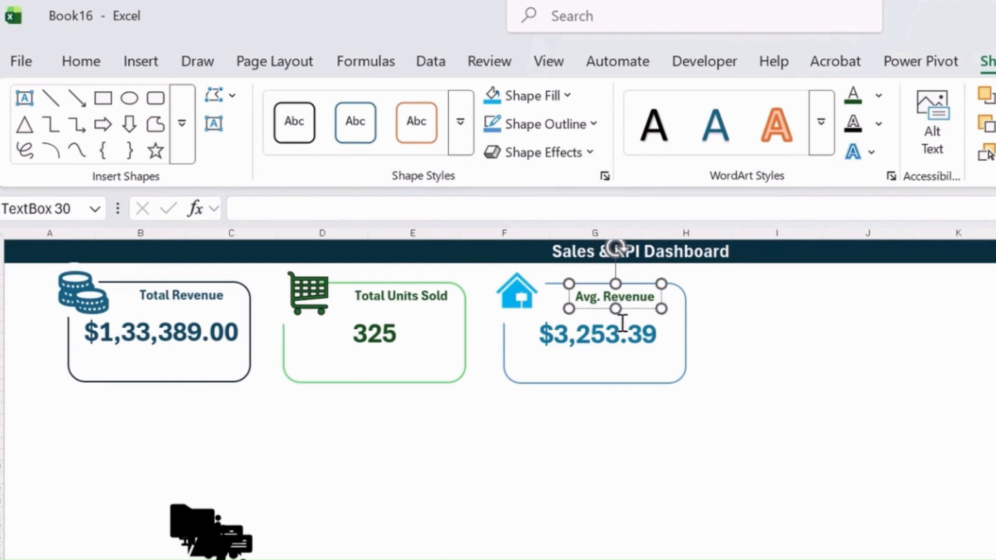
# Colour the "Avg. Revenue" label light blue and shift it slightly to sit centred in the third card
pyautogui.hotkey('ctrl', 'a')
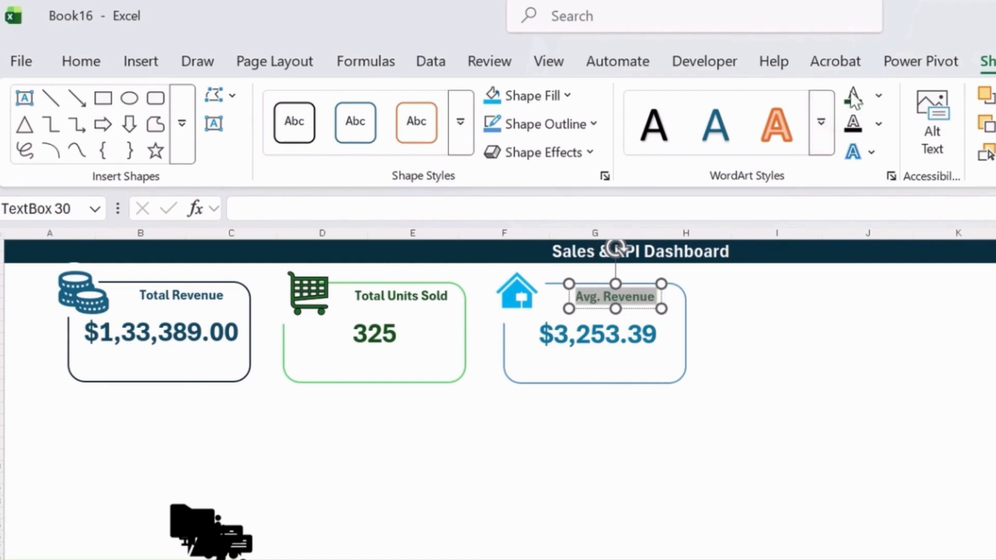
pyautogui.click(877, 93)
pyautogui.click(983, 332)
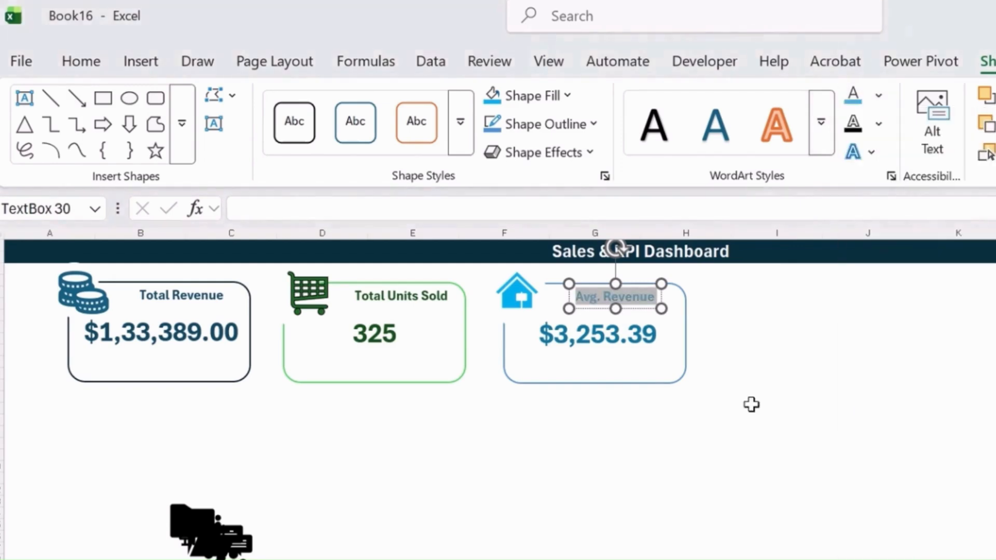
pyautogui.click(752, 402)
pyautogui.click(644, 306)
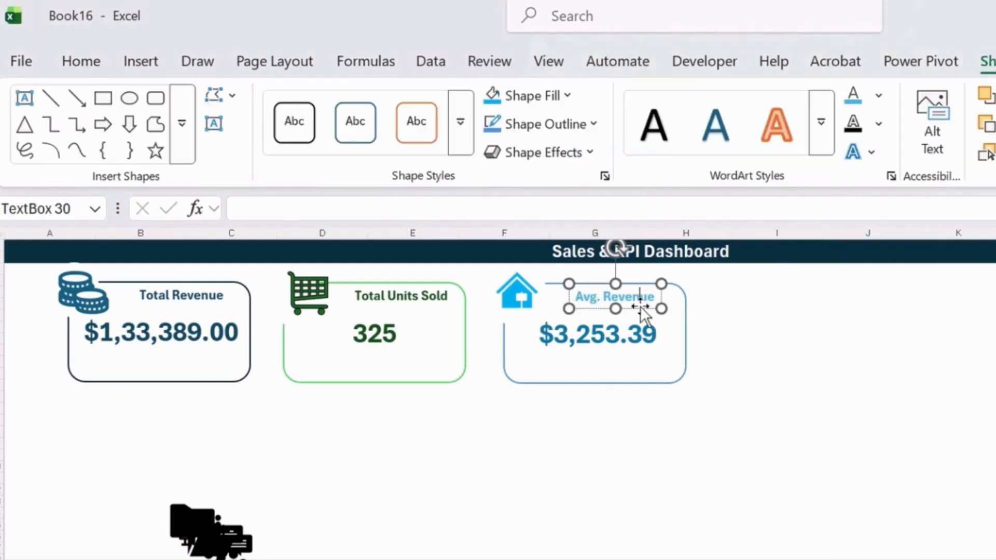
pyautogui.click(742, 354)
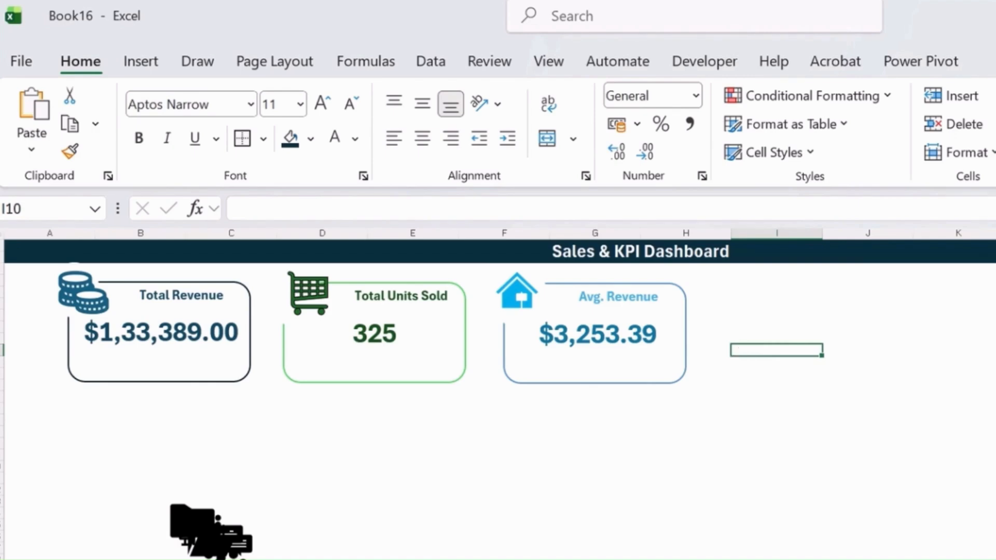
# Duplicate the third card with its corner parts and label, placing the copy beside it as a fourth card
pyautogui.click(529, 297)
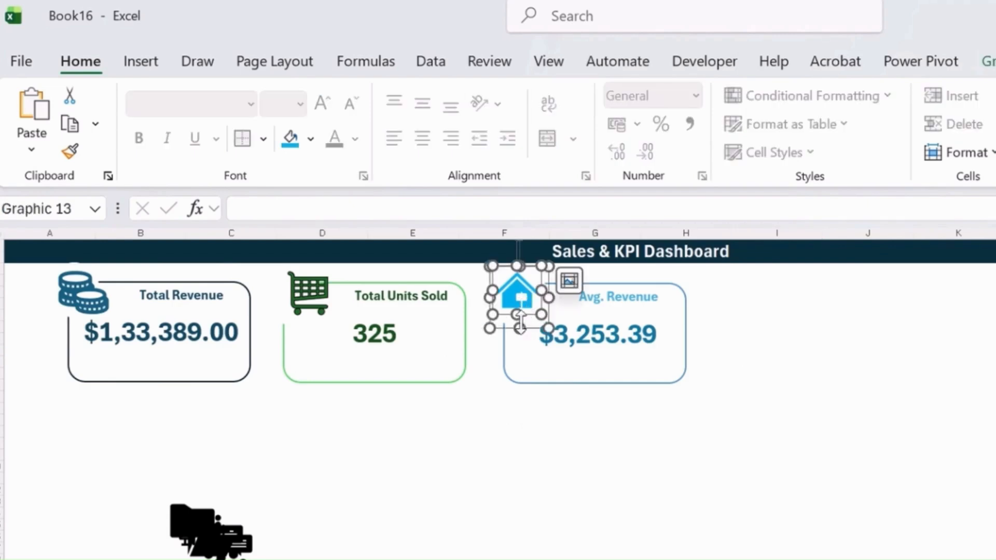
pyautogui.keyDown('shift'); pyautogui.click(617, 382); pyautogui.keyUp('shift')
pyautogui.keyDown('shift'); pyautogui.click(639, 298); pyautogui.keyUp('shift')
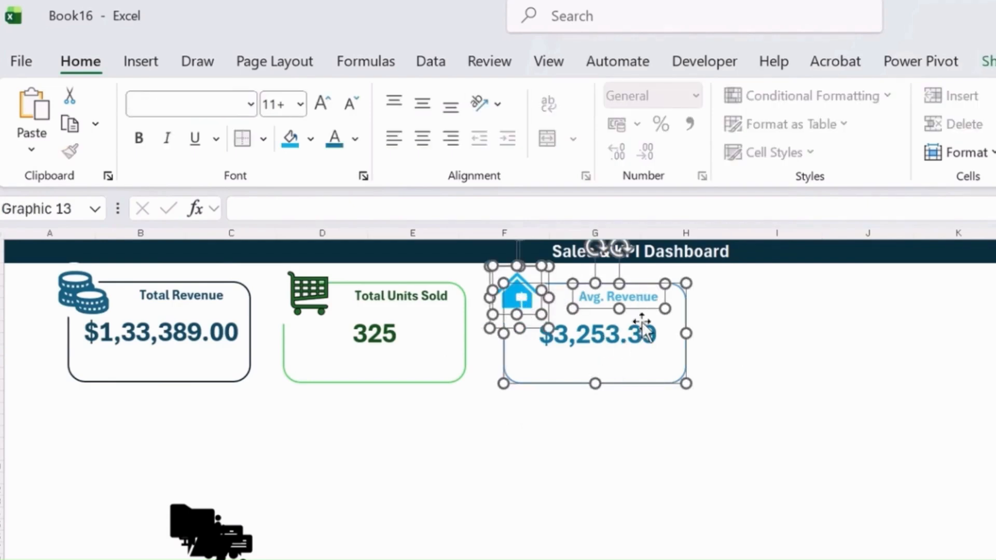
pyautogui.moveTo(661, 367); pyautogui.dragTo(934, 378)
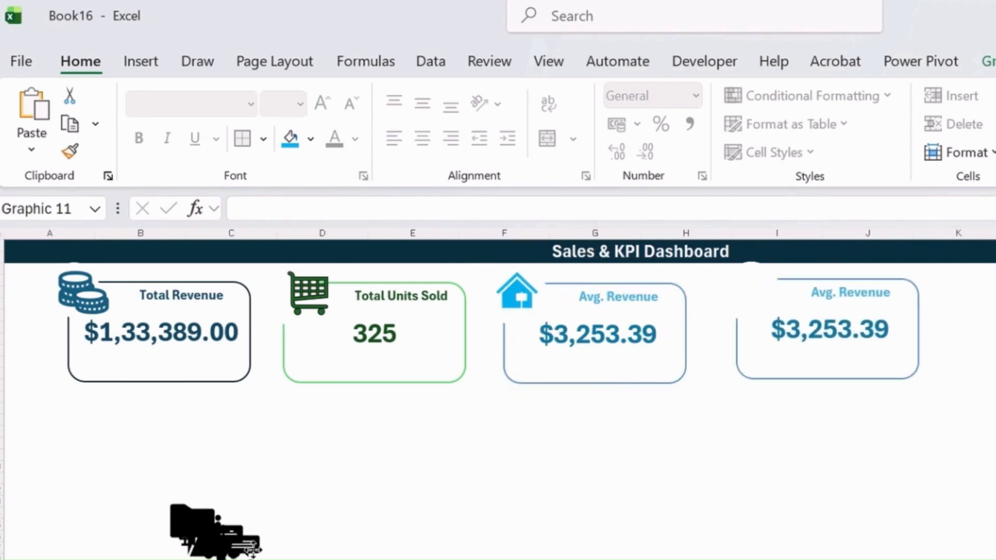
# Spread the overlapping spare icons below the cards apart, separating the open folder from the closed folder
pyautogui.moveTo(253, 550); pyautogui.dragTo(325, 559)
pyautogui.moveTo(219, 532); pyautogui.dragTo(287, 497)
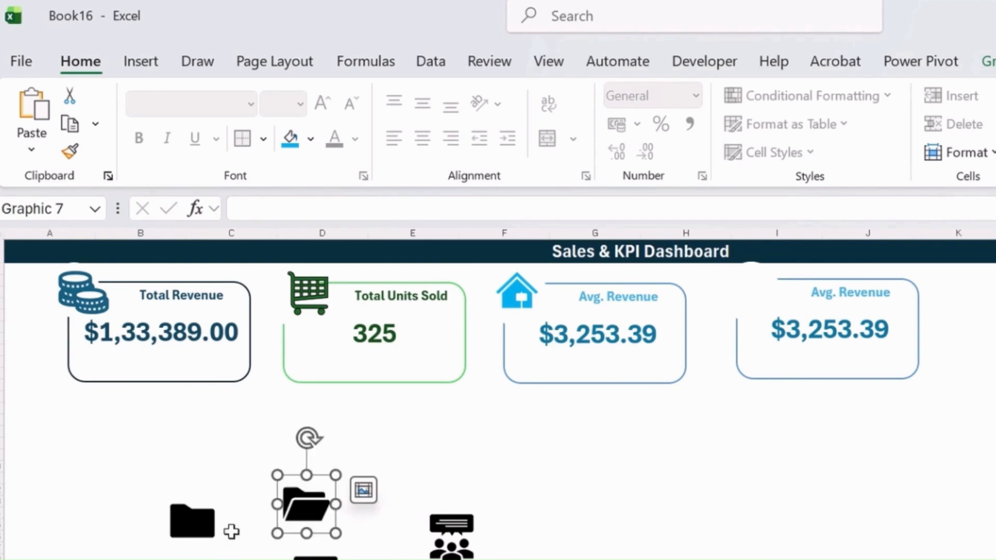
pyautogui.click(178, 493)
# Insert the solid banknotes icon from a stock icon search for "cost" and place it on the fourth card's upper-left corner
pyautogui.click(140, 61)
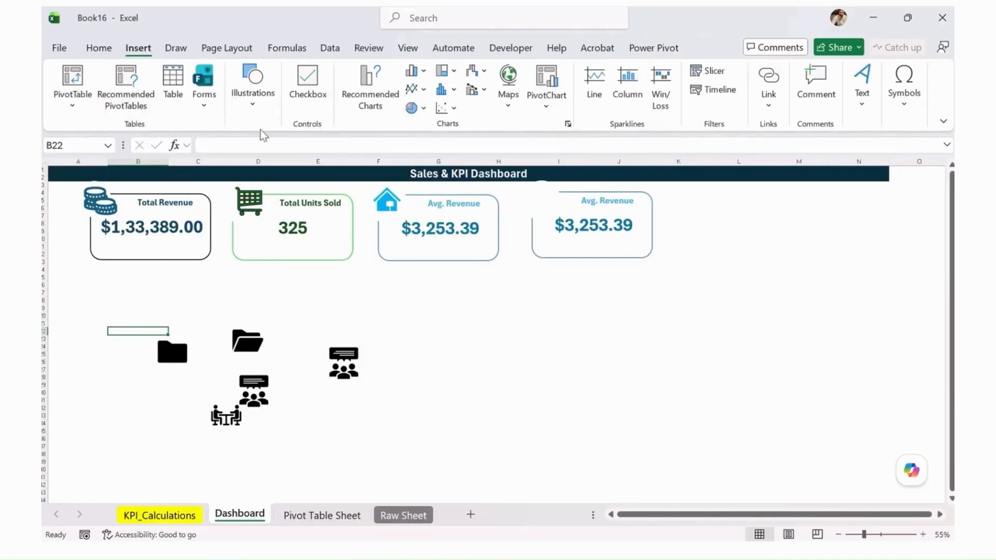
pyautogui.click(313, 118)
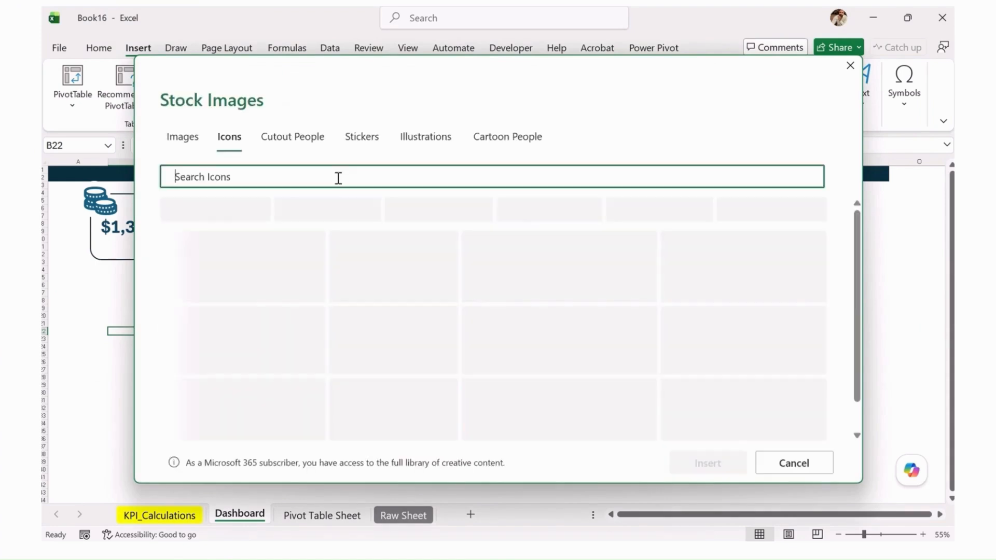
pyautogui.write('c')
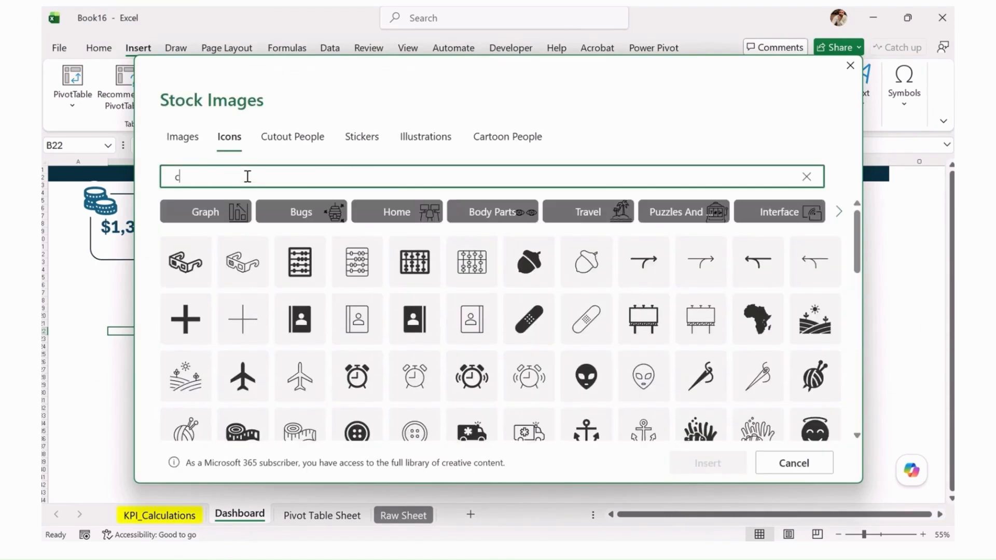
pyautogui.write('ost')
pyautogui.press('BackSpace')
pyautogui.write('st')
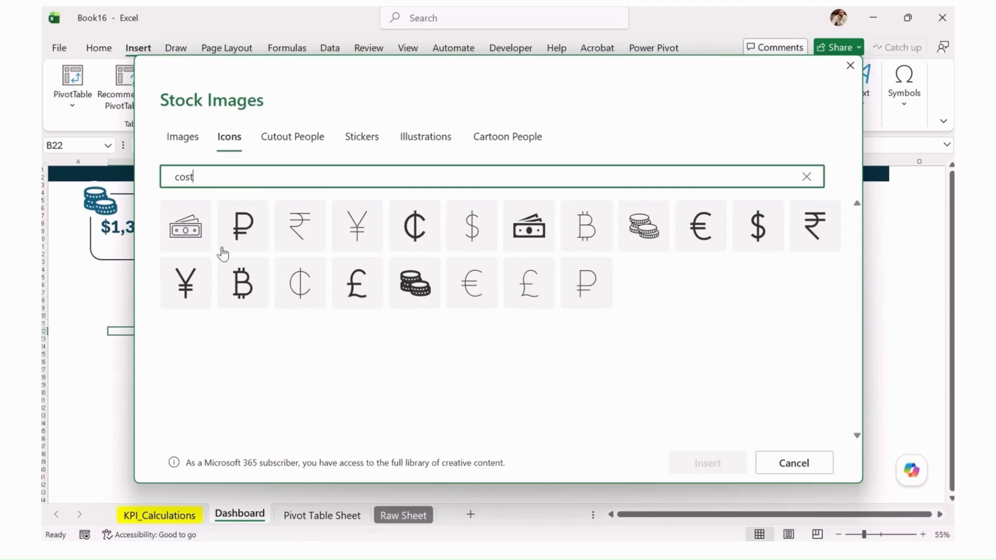
pyautogui.click(533, 234)
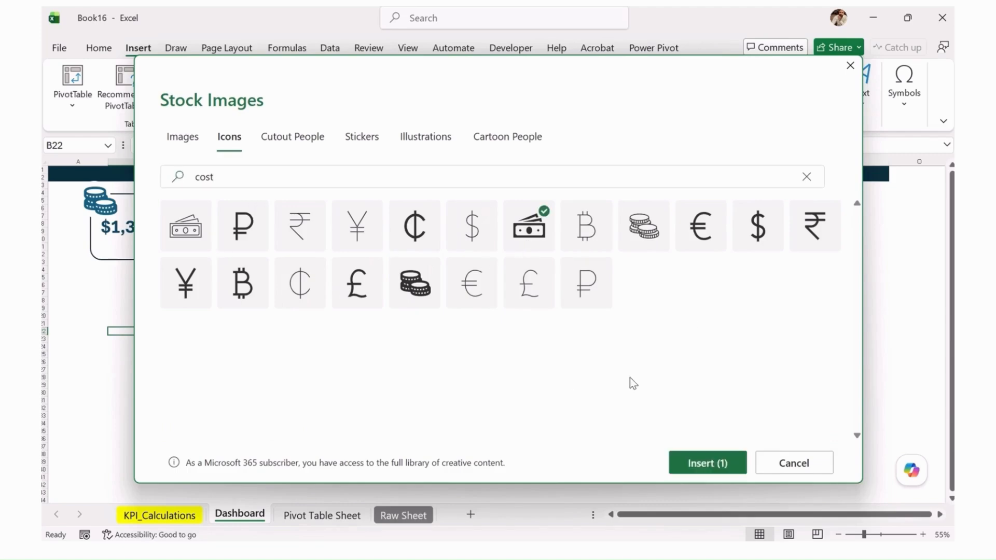
pyautogui.click(715, 456)
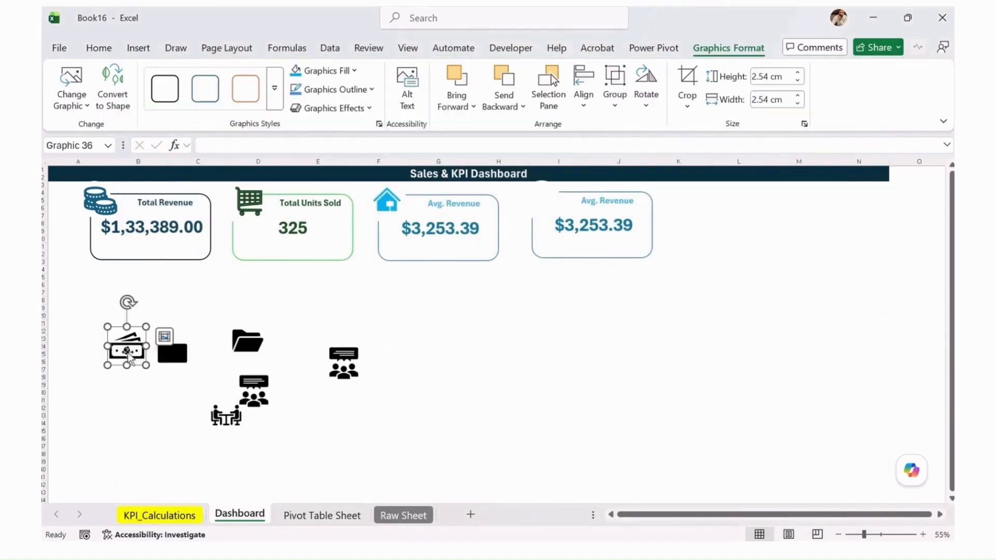
pyautogui.moveTo(128, 356); pyautogui.dragTo(562, 181)
pyautogui.click(548, 205)
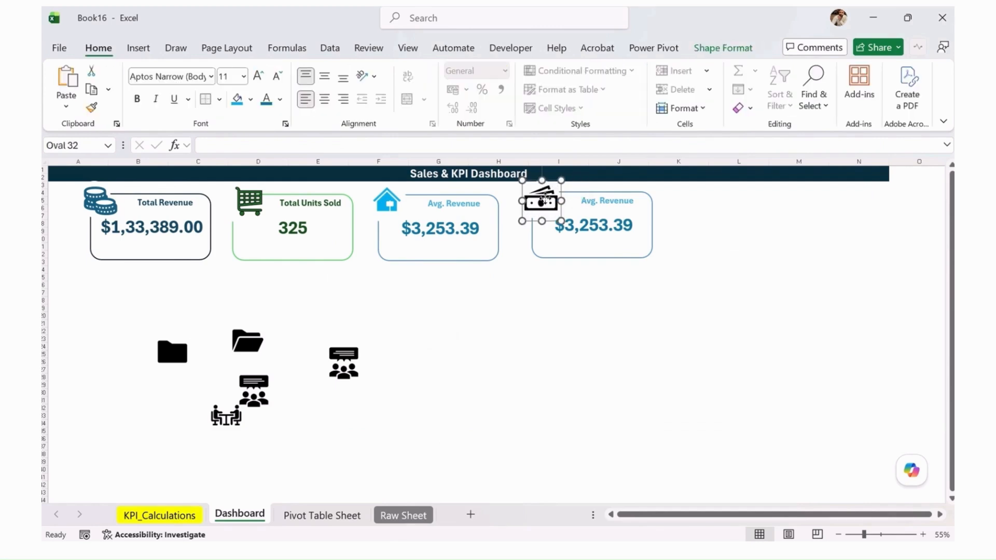
# Set the fourth card's value text to the automatic black colour
pyautogui.click(606, 232)
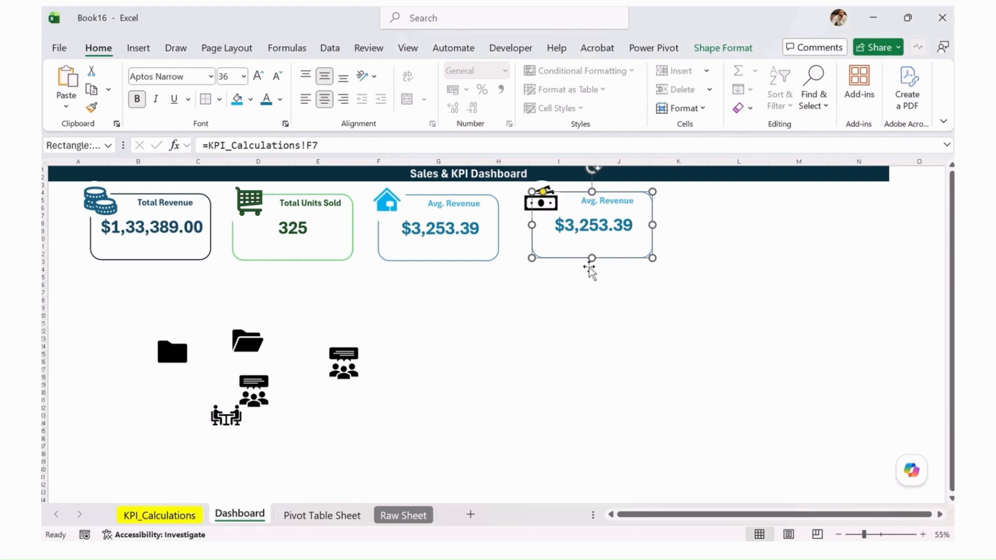
pyautogui.click(723, 48)
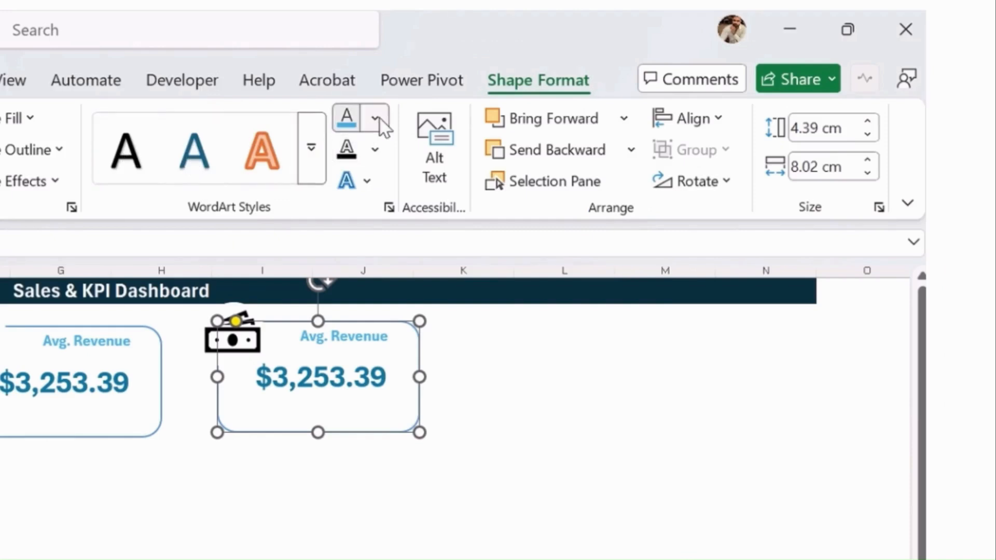
pyautogui.click(376, 121)
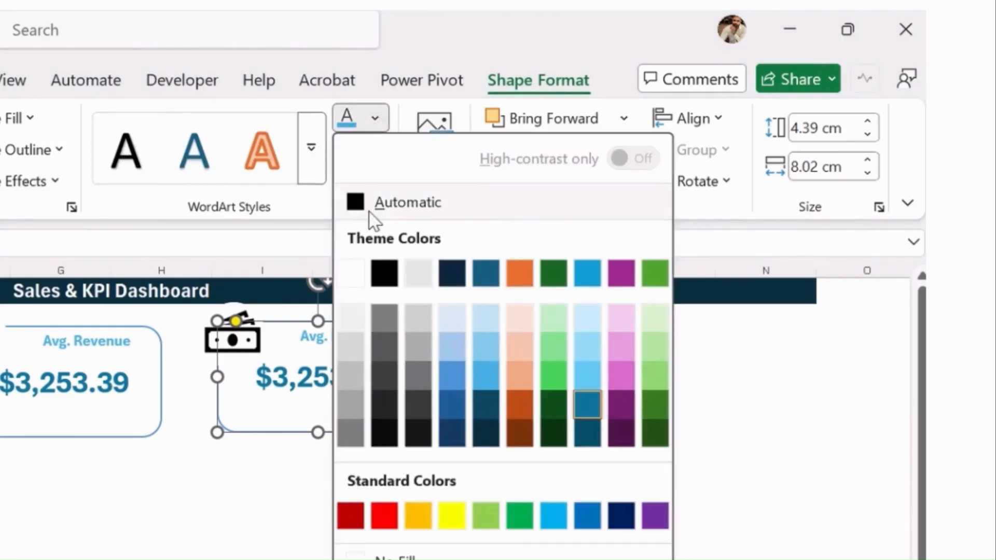
pyautogui.click(370, 207)
# Set the fourth card's "Avg. Revenue" label text to black
pyautogui.click(327, 342)
pyautogui.moveTo(301, 343); pyautogui.dragTo(392, 338)
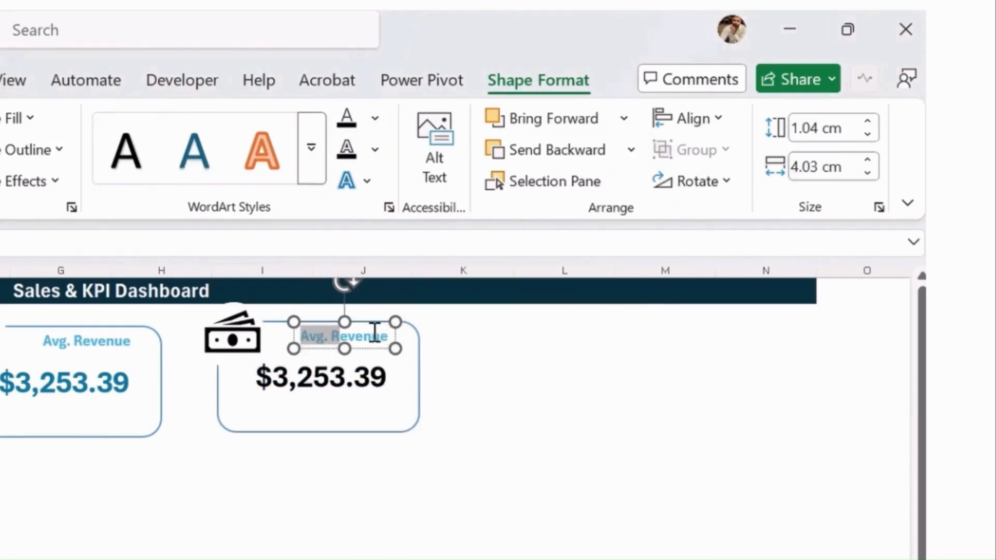
pyautogui.click(347, 119)
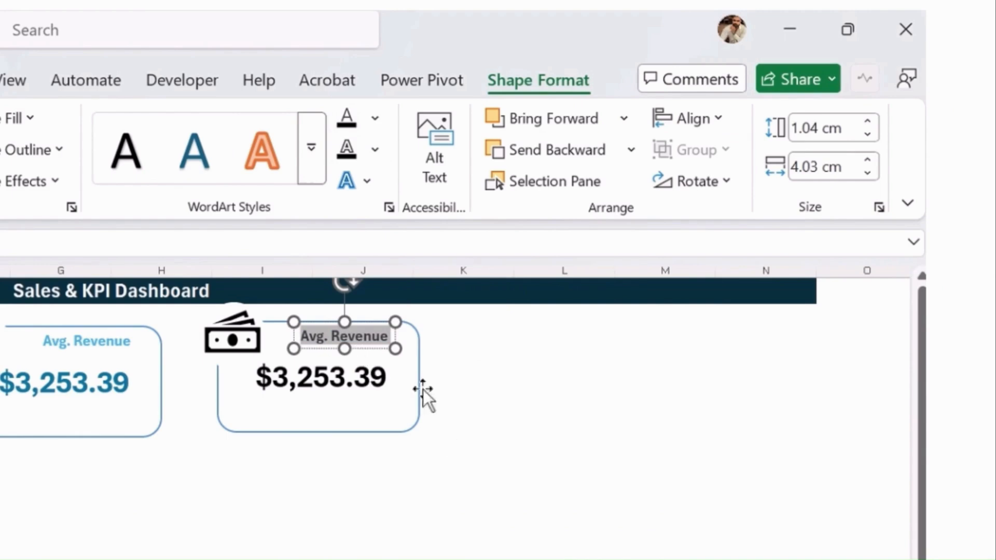
pyautogui.click(413, 456)
# Change the fourth card's label text to "Max Revenue"
pyautogui.click(348, 337)
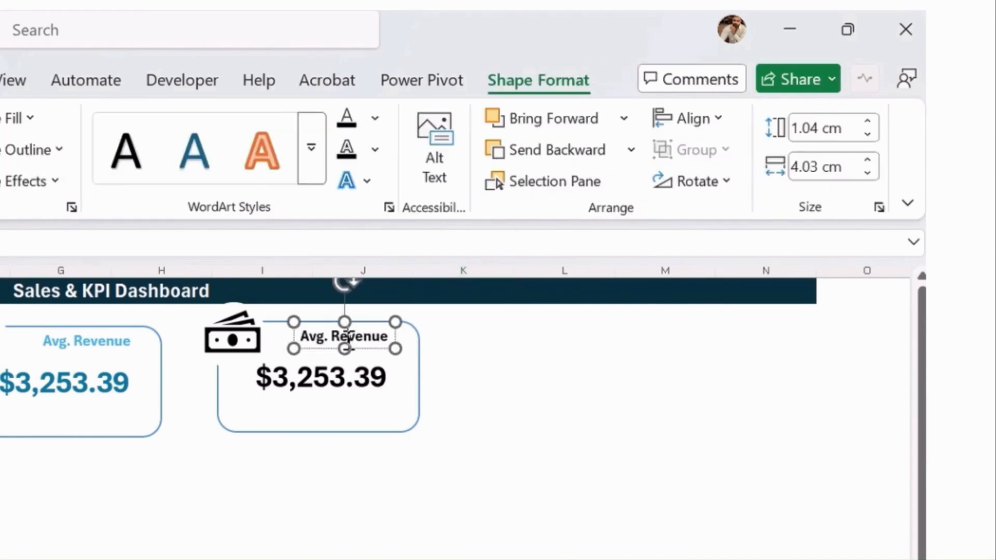
pyautogui.moveTo(301, 336); pyautogui.dragTo(393, 336)
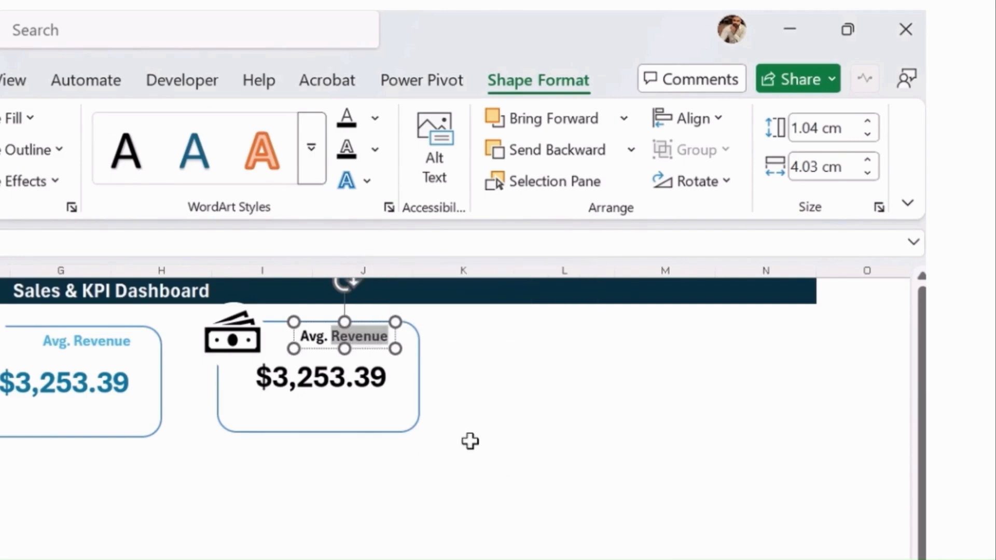
pyautogui.write('Max')
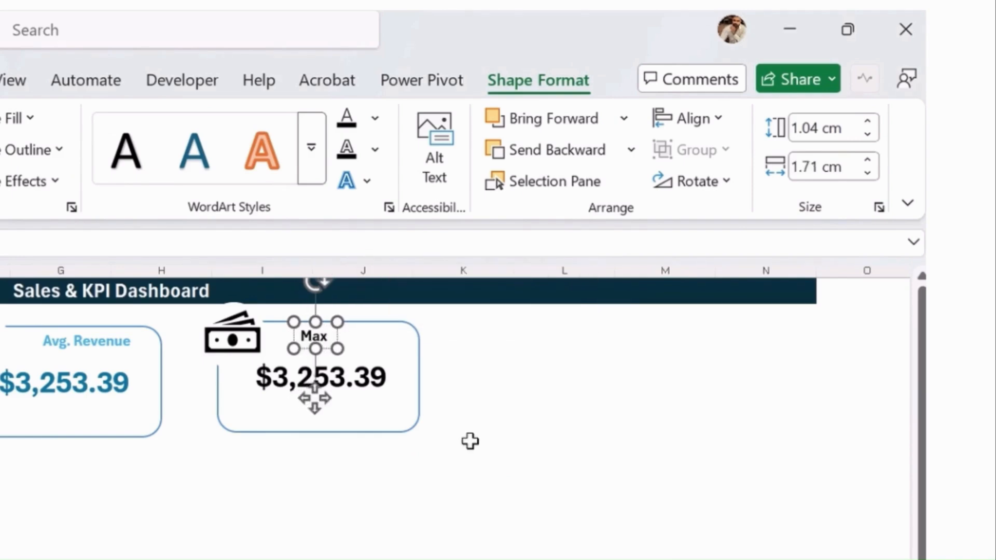
pyautogui.write(' Revenue')
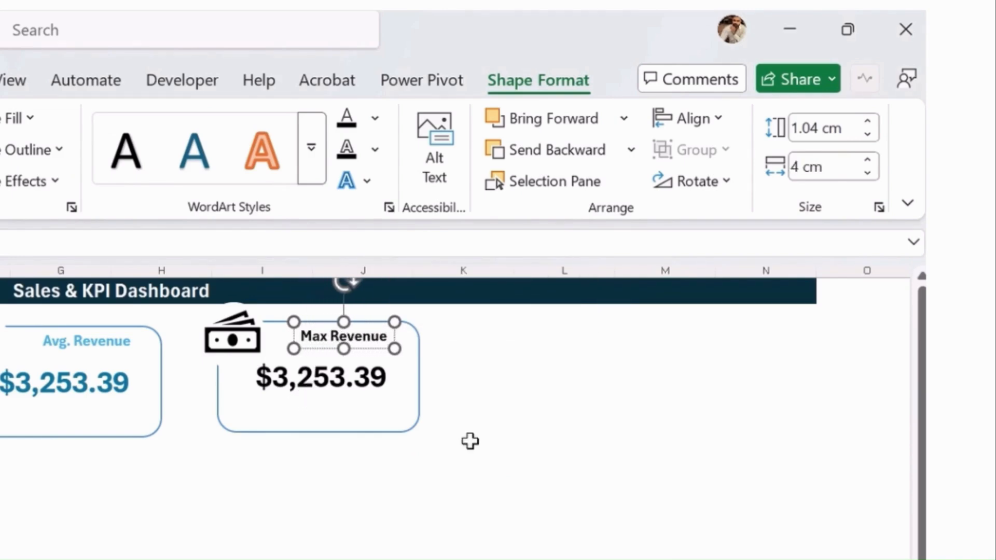
pyautogui.click(398, 406)
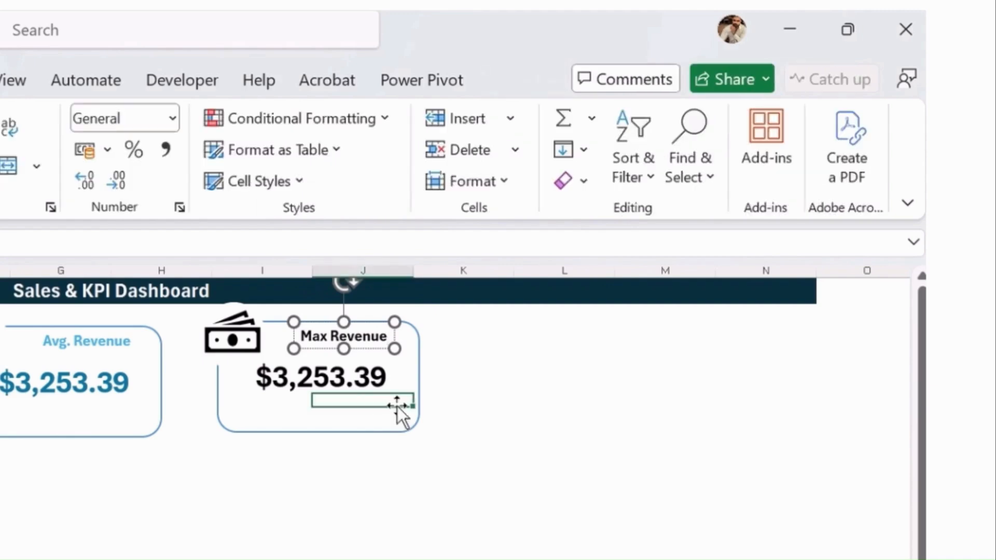
# Link the Max Revenue card's value to cell H7 of the KPI_Calculations sheet
pyautogui.click(405, 375)
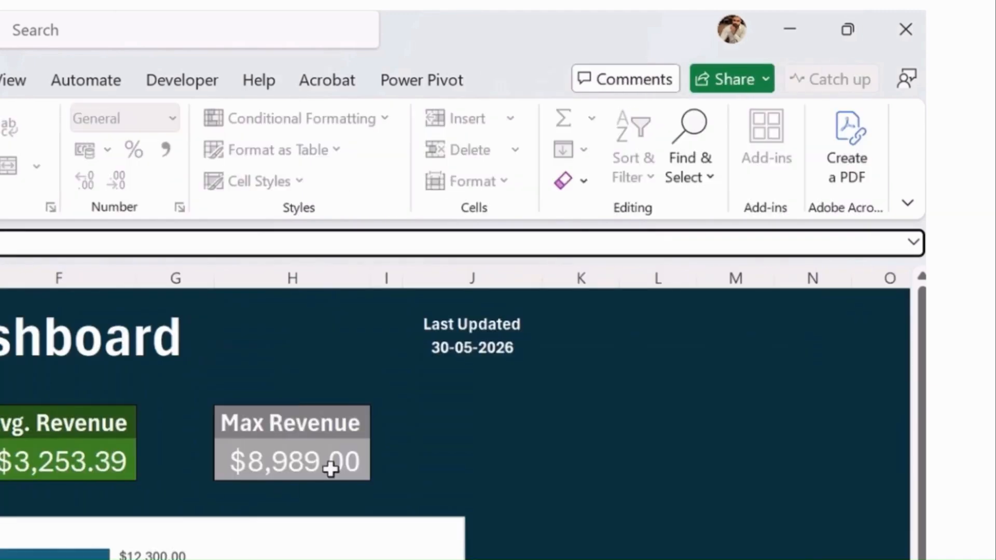
pyautogui.click(330, 466)
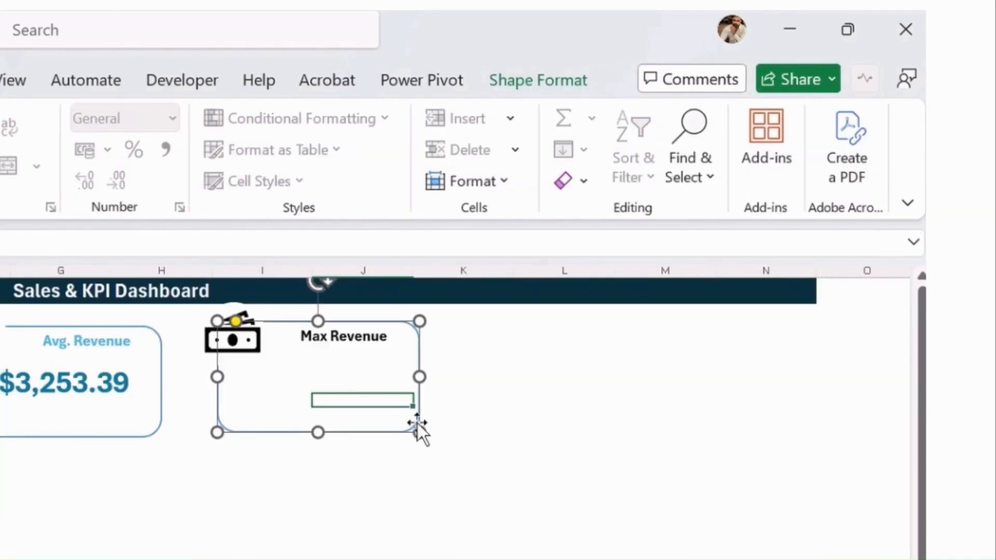
pyautogui.click(676, 316)
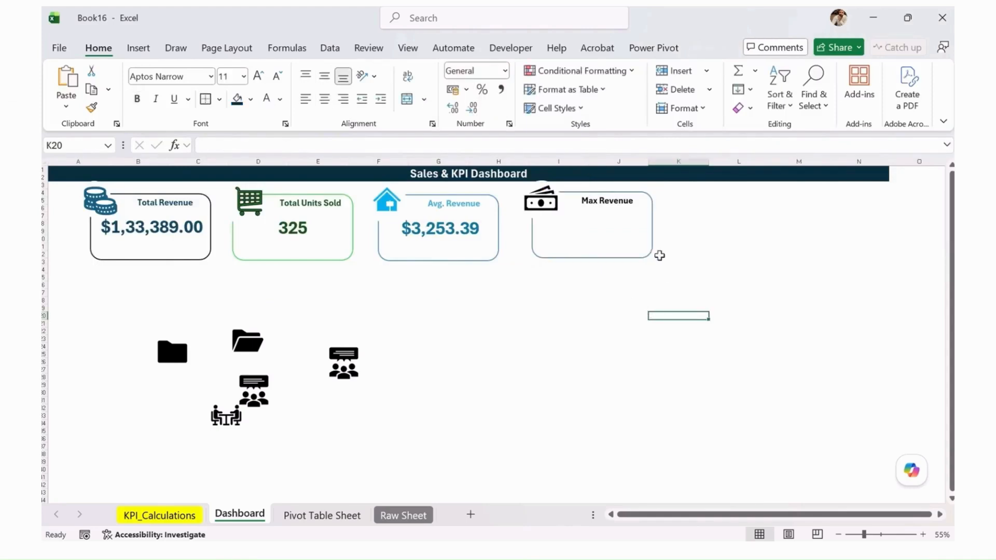
pyautogui.click(649, 258)
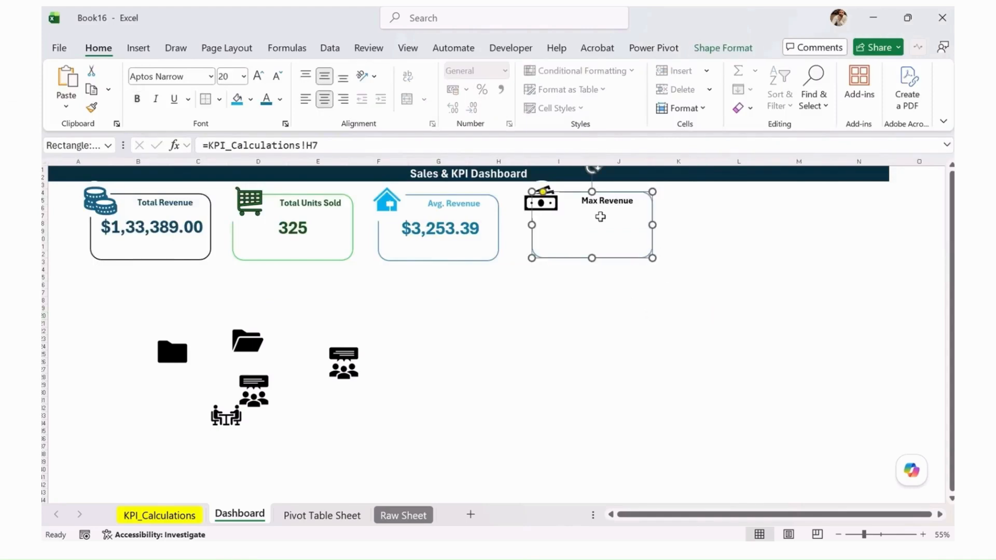
# Format the Max Revenue card's value in automatic black, size 36 and bold
pyautogui.click(583, 232)
pyautogui.click(598, 227)
pyautogui.doubleClick(610, 225)
pyautogui.click(281, 99)
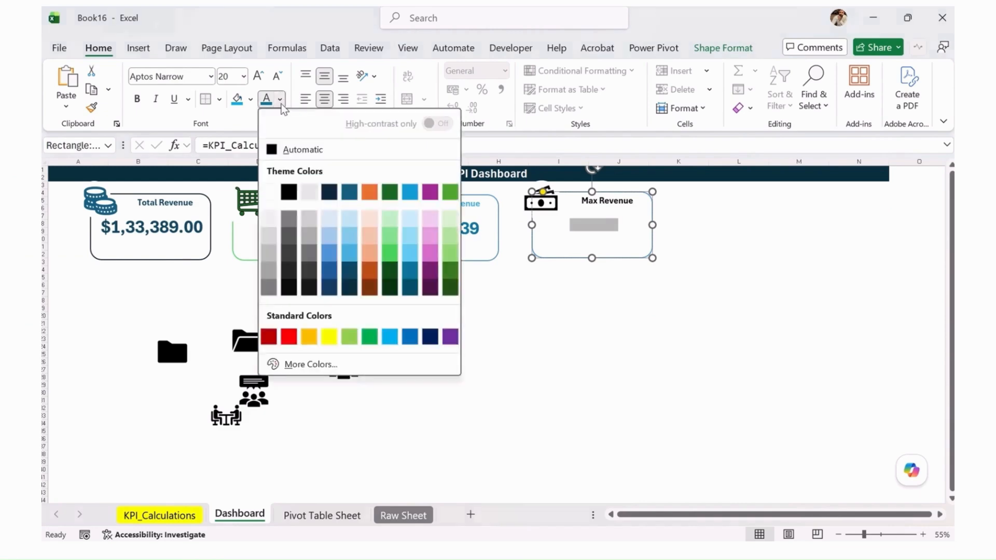
pyautogui.click(300, 149)
pyautogui.click(258, 78)
pyautogui.click(258, 78)
pyautogui.click(258, 78)
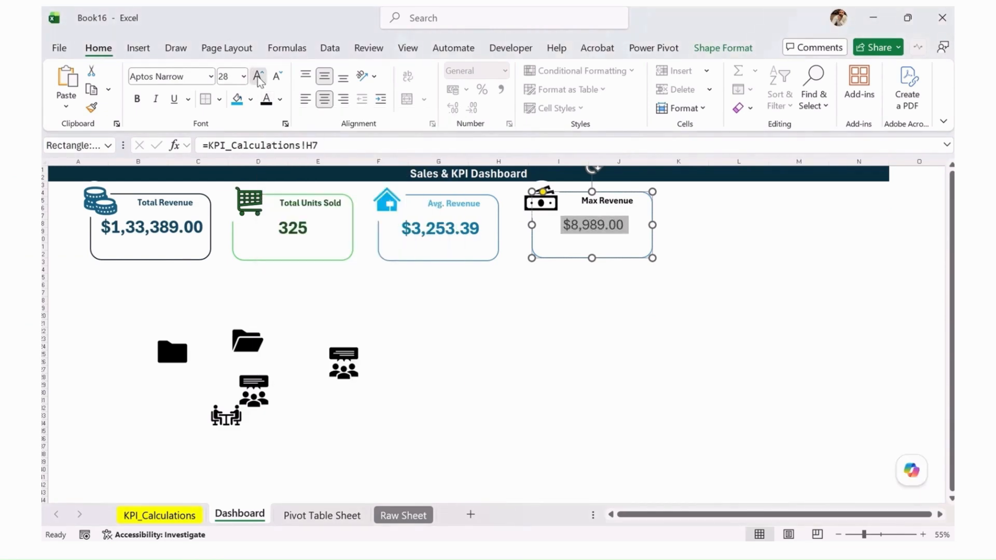
pyautogui.click(258, 77)
pyautogui.click(258, 78)
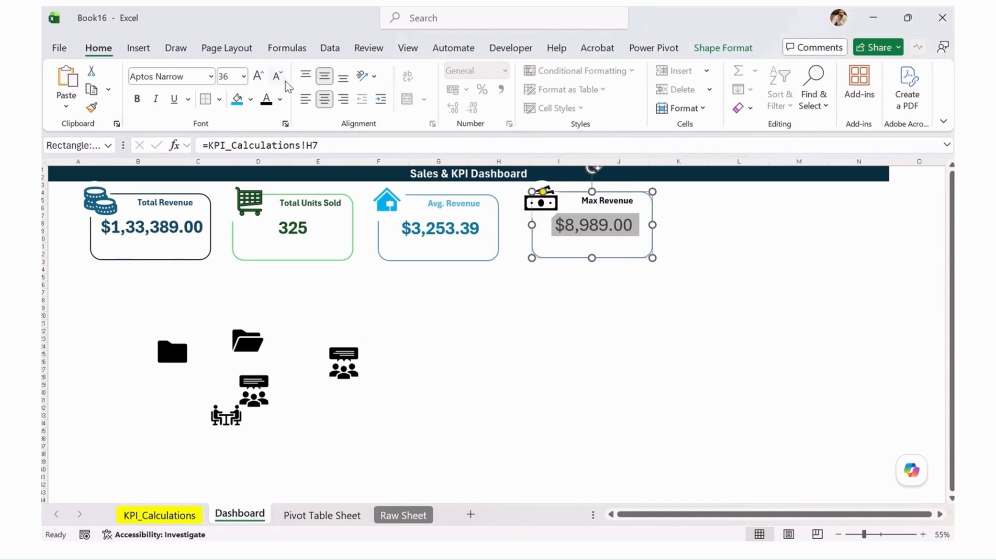
pyautogui.click(142, 100)
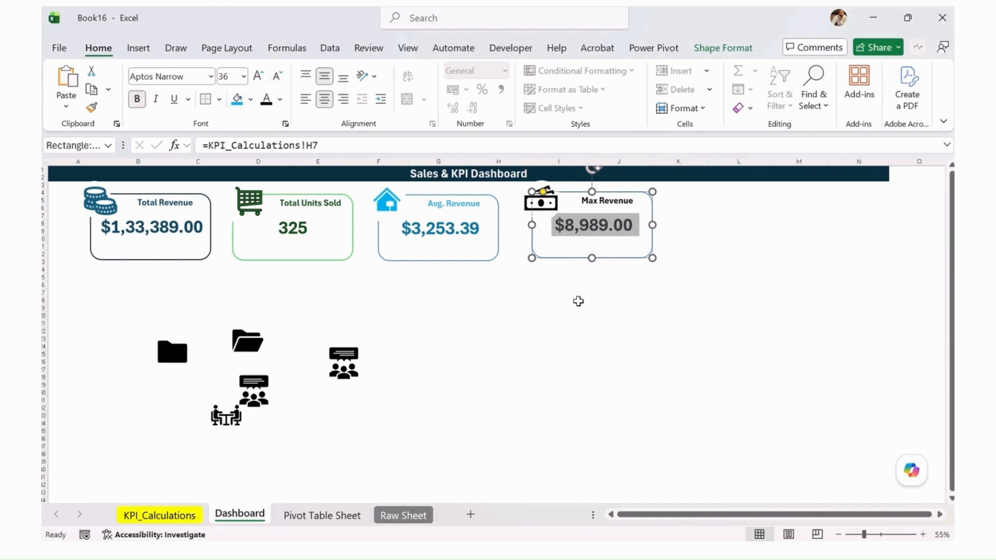
pyautogui.click(634, 321)
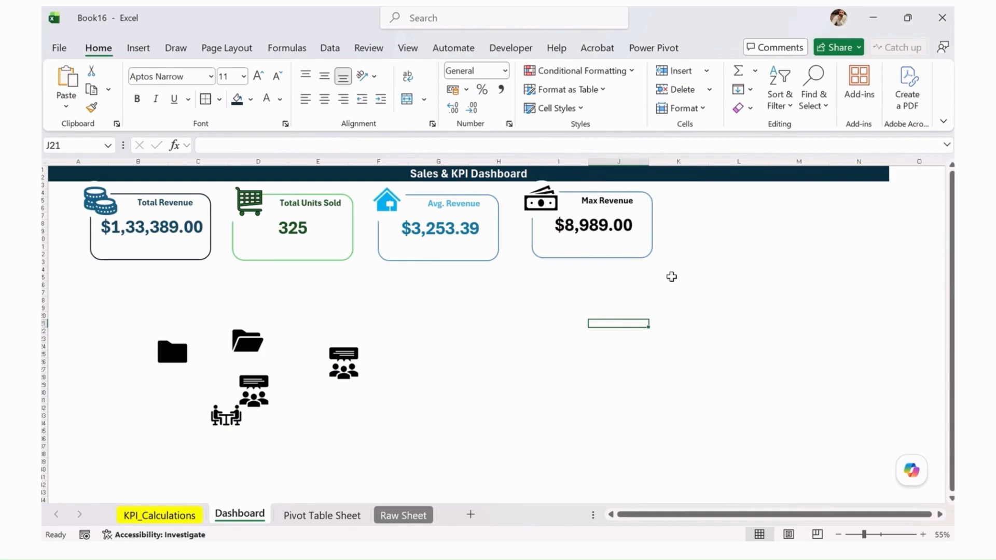
# Set the Max Revenue card's outline to the automatic black colour
pyautogui.click(652, 251)
pyautogui.click(711, 47)
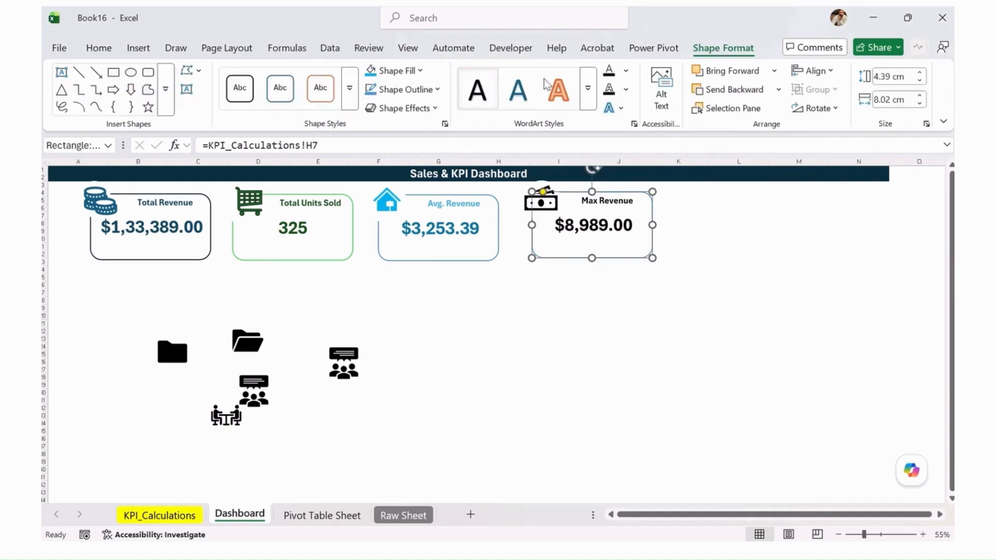
pyautogui.click(438, 89)
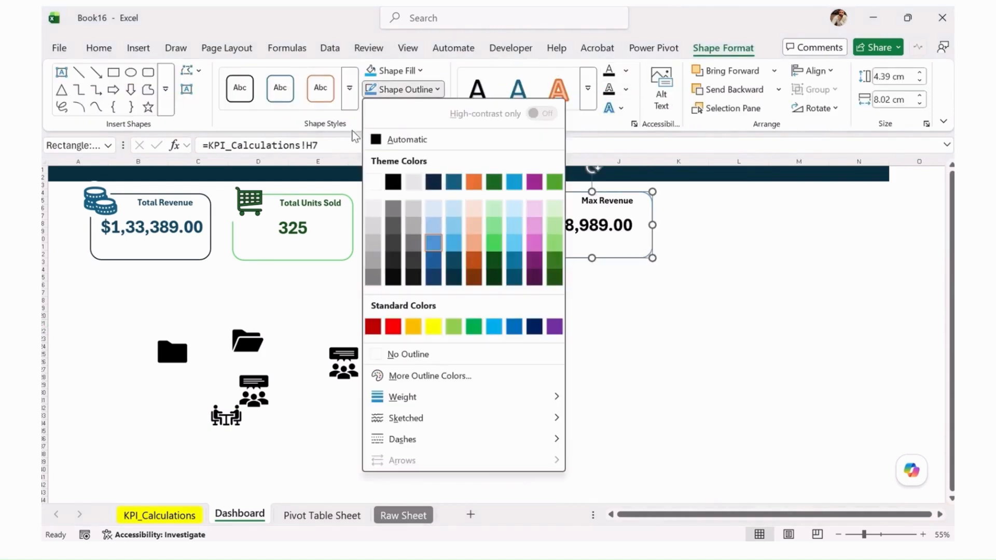
pyautogui.click(408, 139)
pyautogui.click(753, 289)
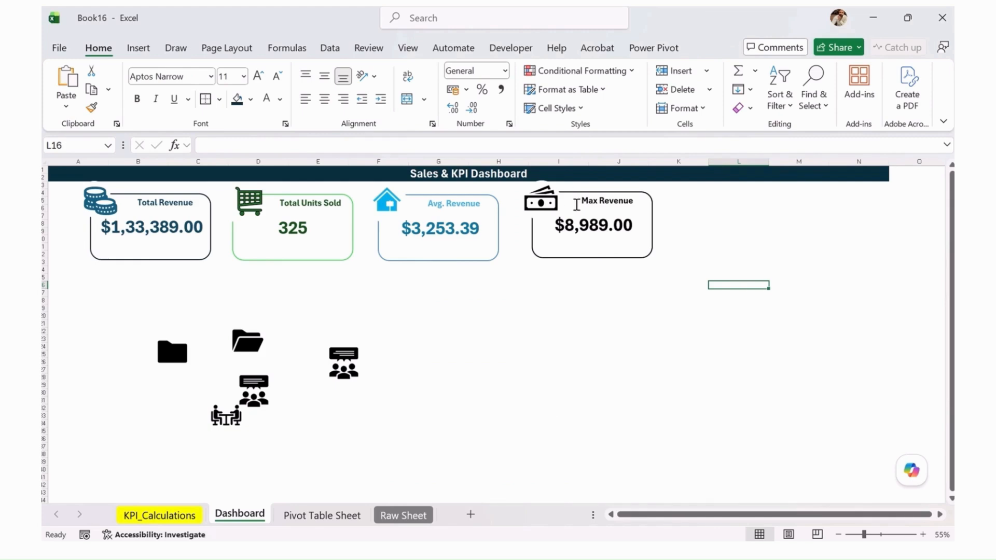
# Shift the Max Revenue card slightly down to line up with the other three KPI cards
pyautogui.click(583, 226)
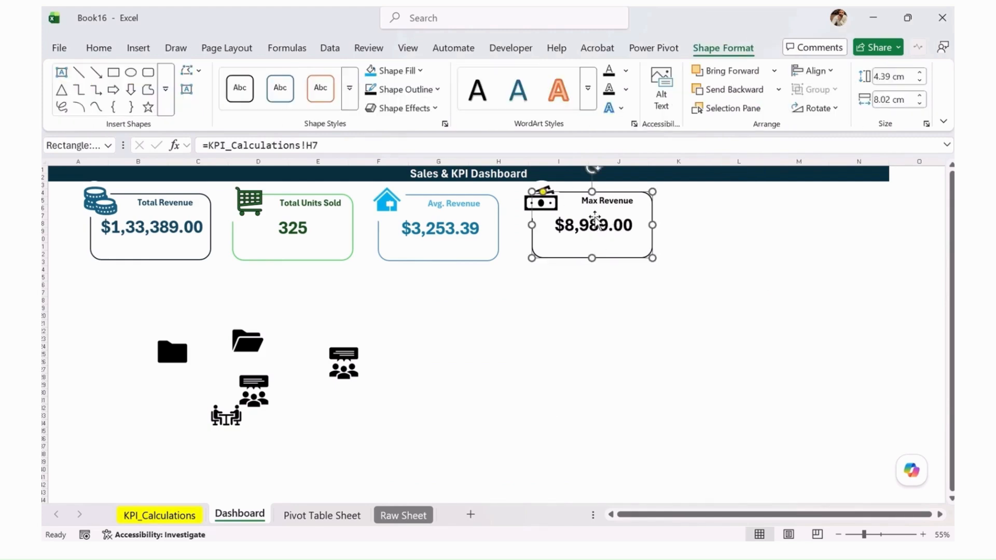
pyautogui.moveTo(625, 259); pyautogui.dragTo(622, 264)
pyautogui.click(640, 307)
# Duplicate the Max Revenue card with its icon, corner cover and label, placing the copy beside it as a fifth card
pyautogui.click(606, 204)
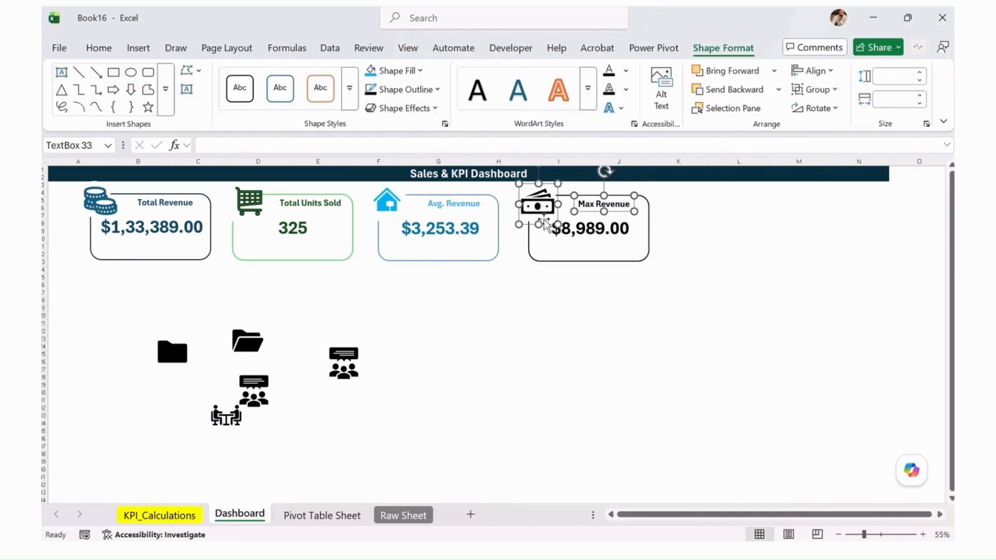
pyautogui.click(570, 197)
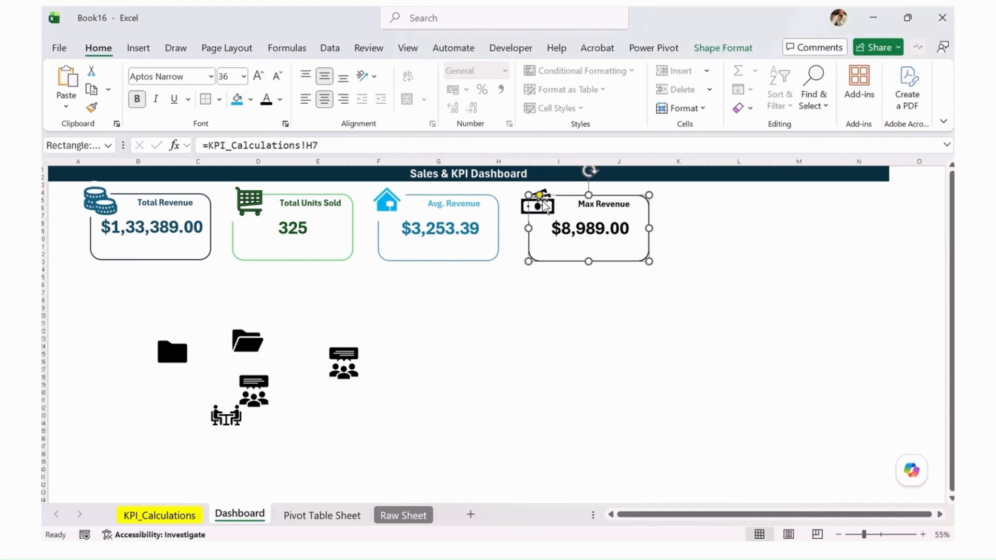
pyautogui.click(521, 195)
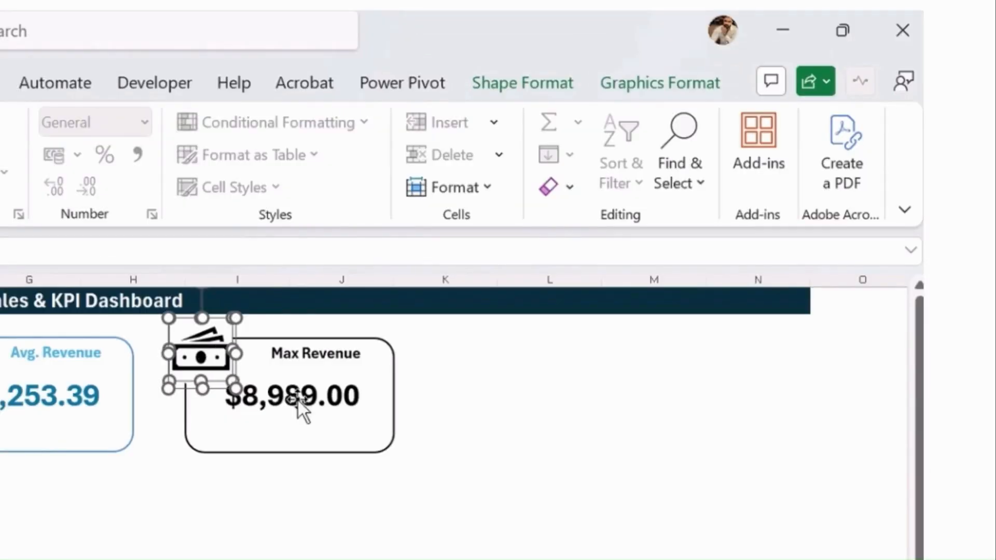
pyautogui.keyDown('ctrl'); pyautogui.click(298, 404); pyautogui.keyUp('ctrl')
pyautogui.keyDown('ctrl'); pyautogui.click(332, 354); pyautogui.keyUp('ctrl')
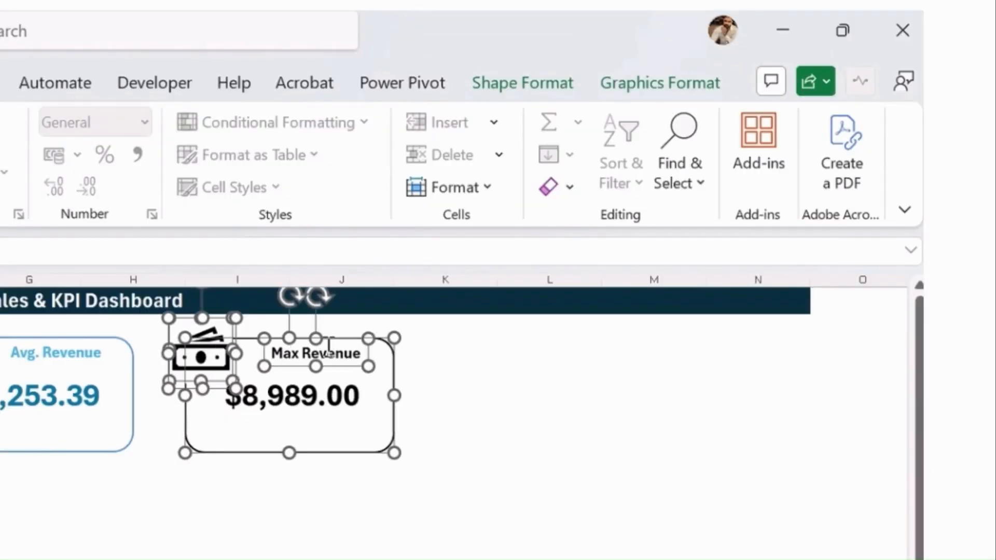
pyautogui.moveTo(363, 449); pyautogui.dragTo(627, 449)
pyautogui.click(615, 528)
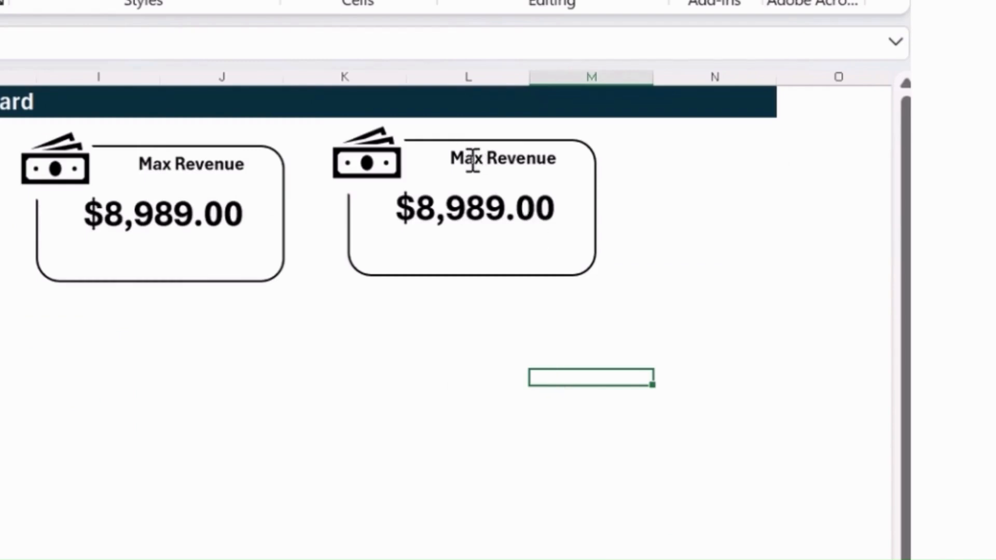
# Change the fifth card's label text to "Top Product"
pyautogui.tripleClick(474, 158)
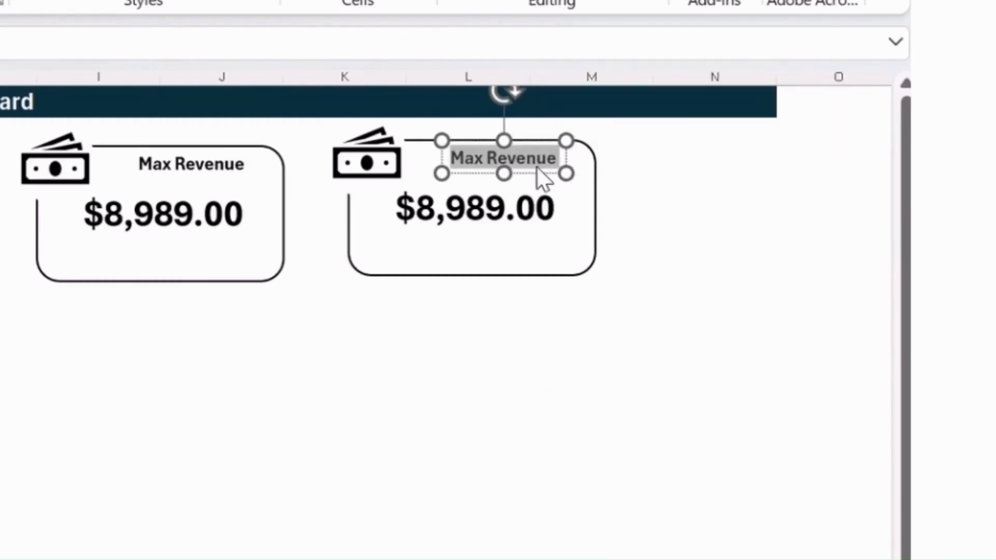
pyautogui.write('Top Product')
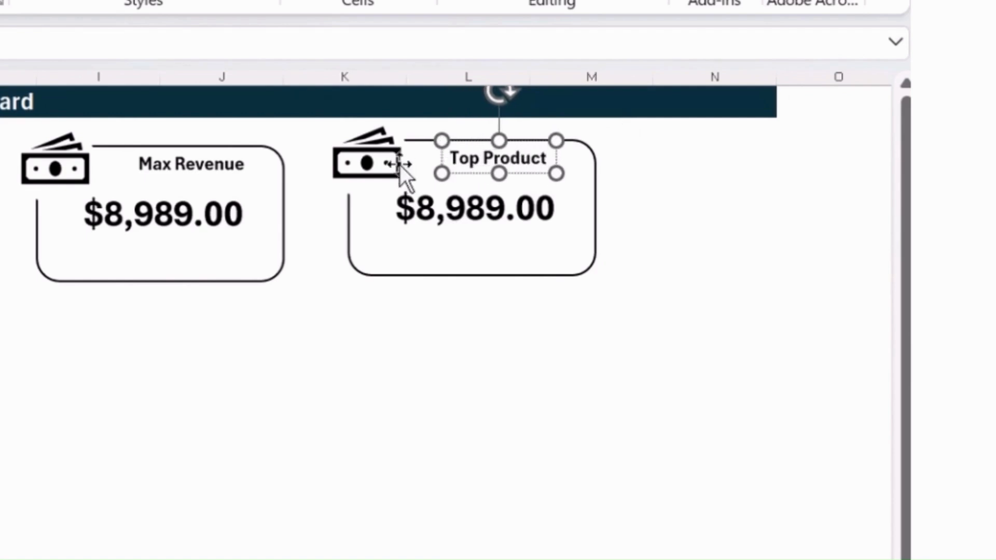
# Replace the fifth card's banknotes icon with the solid circled star from a stock icon search for "star", placed on the card's upper-left corner
pyautogui.click(368, 168)
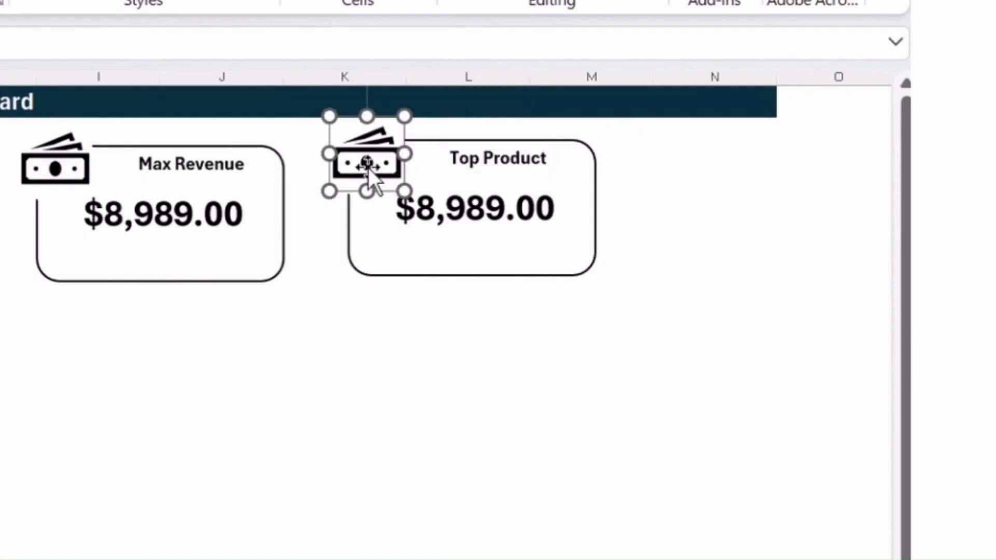
pyautogui.press('Delete')
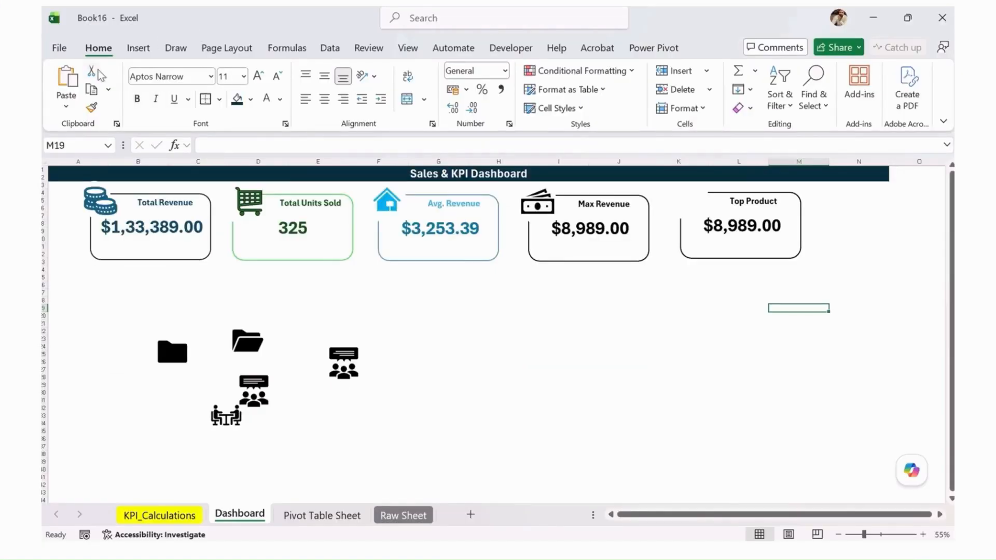
pyautogui.click(144, 48)
pyautogui.click(253, 101)
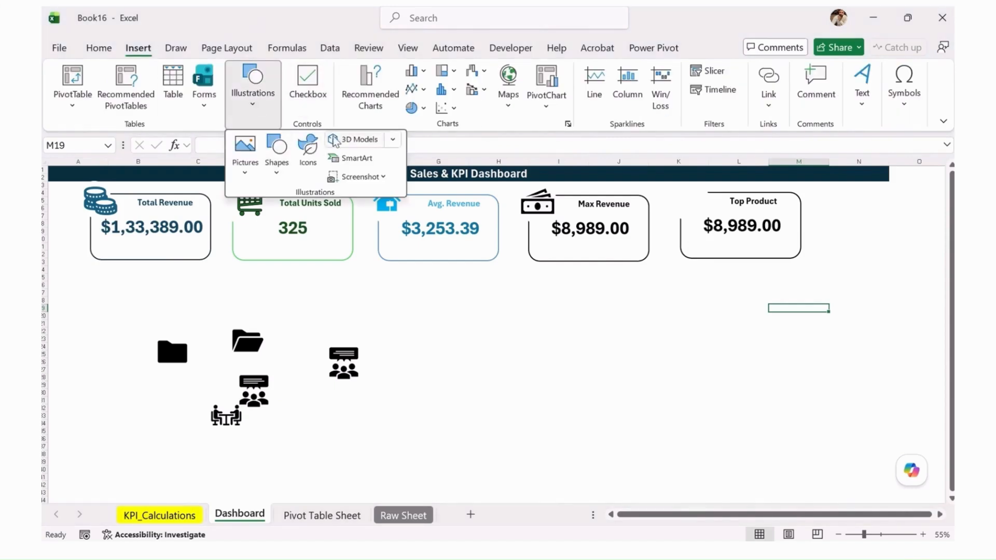
pyautogui.click(310, 156)
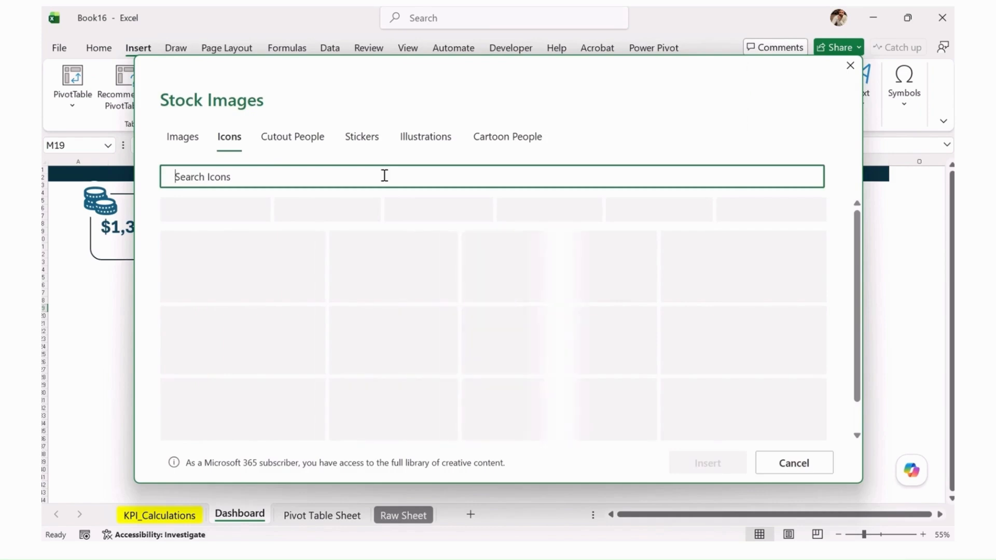
pyautogui.write('star')
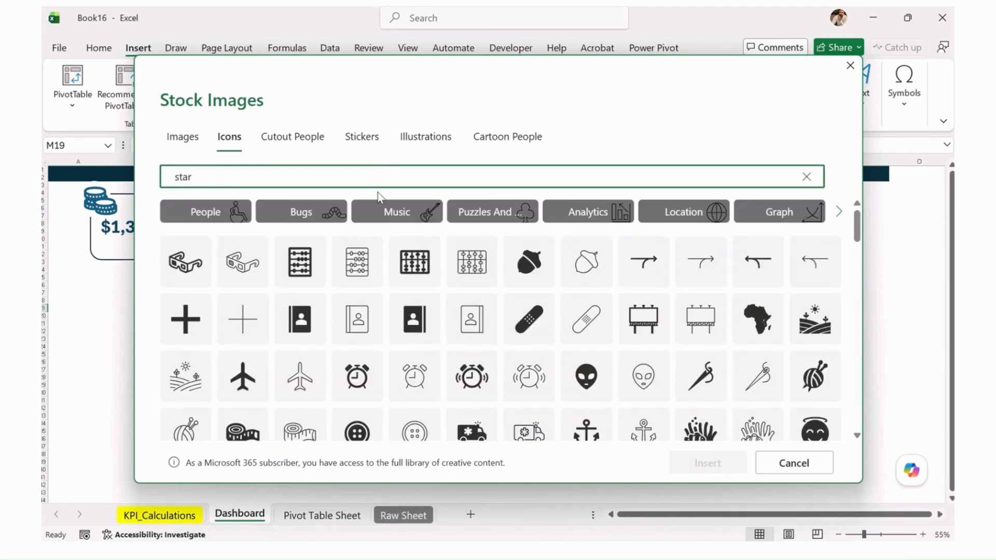
pyautogui.write('\\')
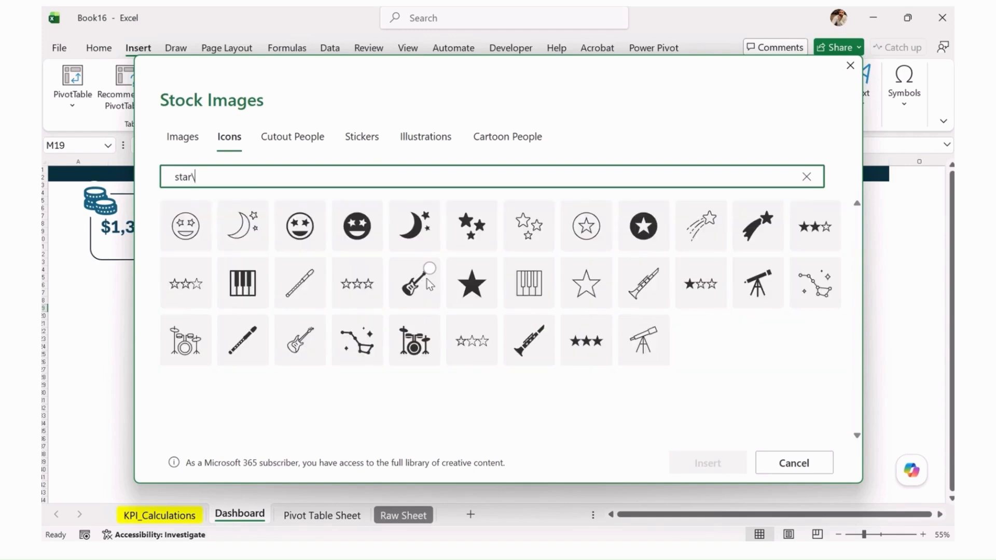
pyautogui.click(641, 247)
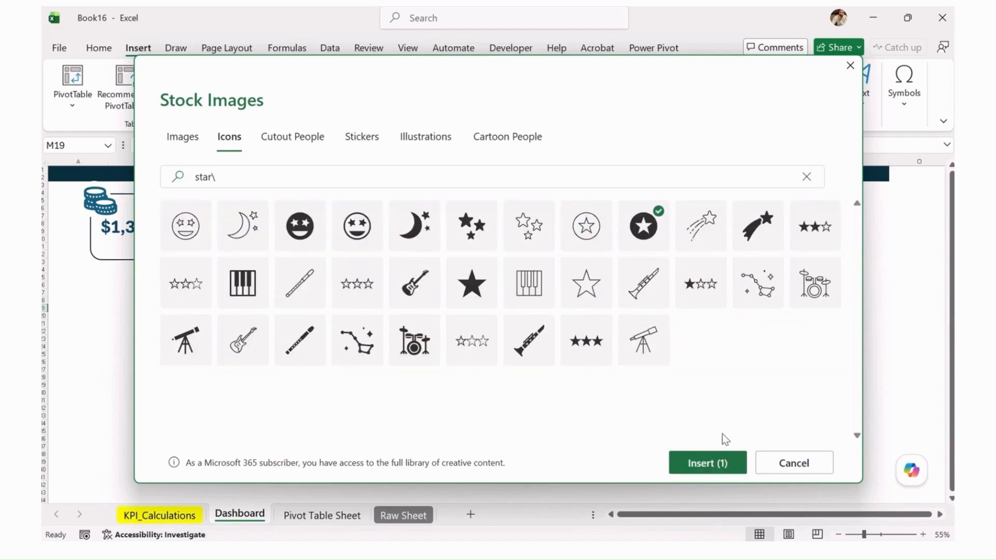
pyautogui.click(707, 463)
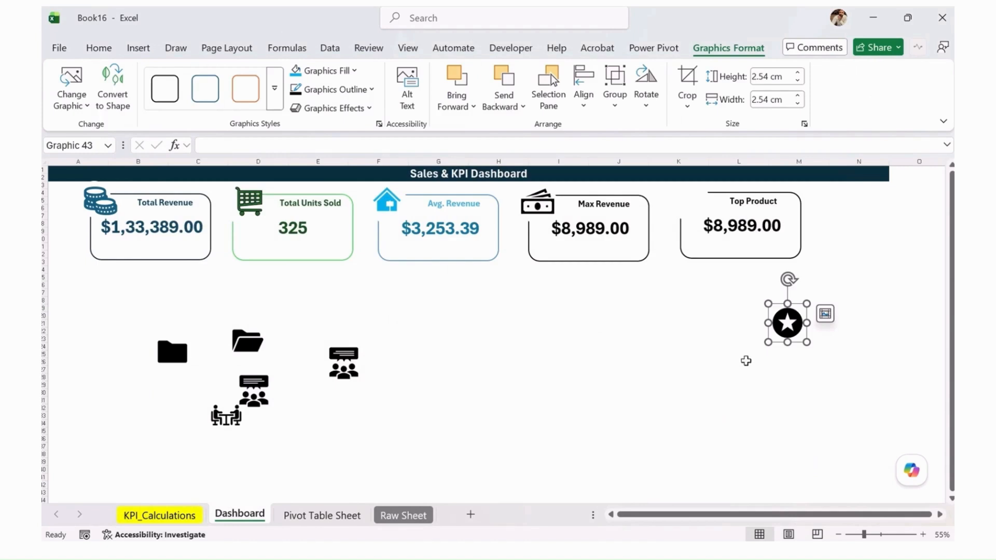
pyautogui.moveTo(787, 328); pyautogui.dragTo(694, 204)
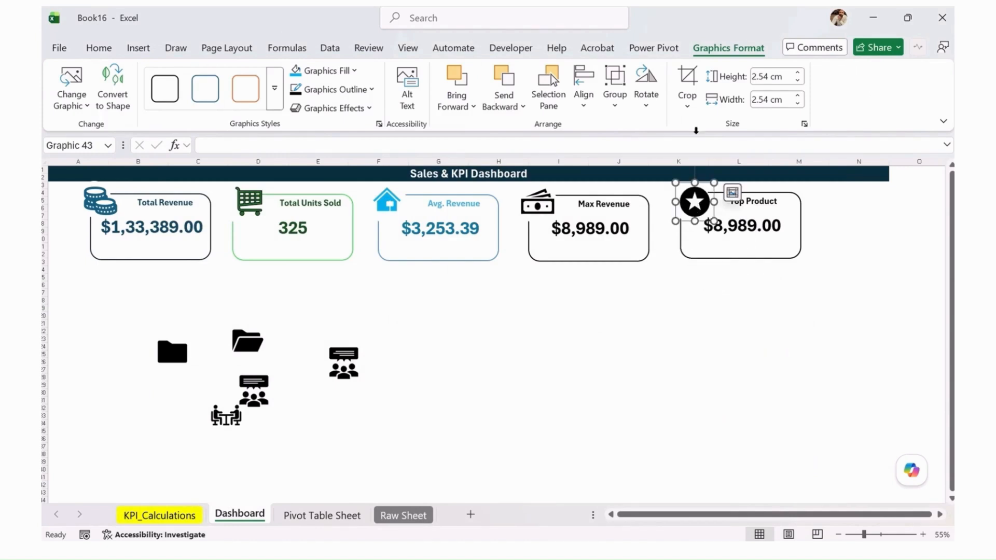
# Recolor the Top Product card's star icon and its "Top Product" label text to Plum, Accent 5, Lighter 40%
pyautogui.click(354, 71)
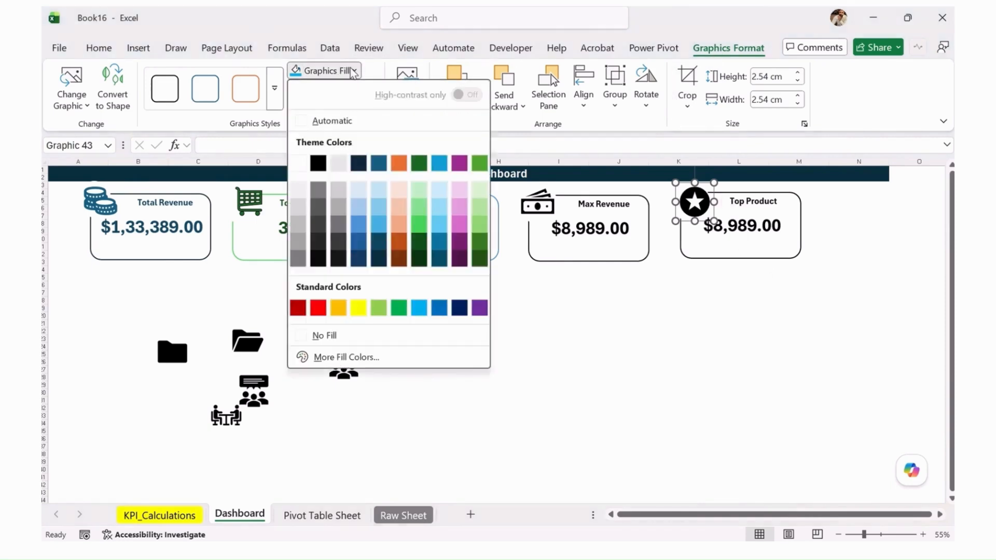
pyautogui.click(461, 230)
pyautogui.click(762, 206)
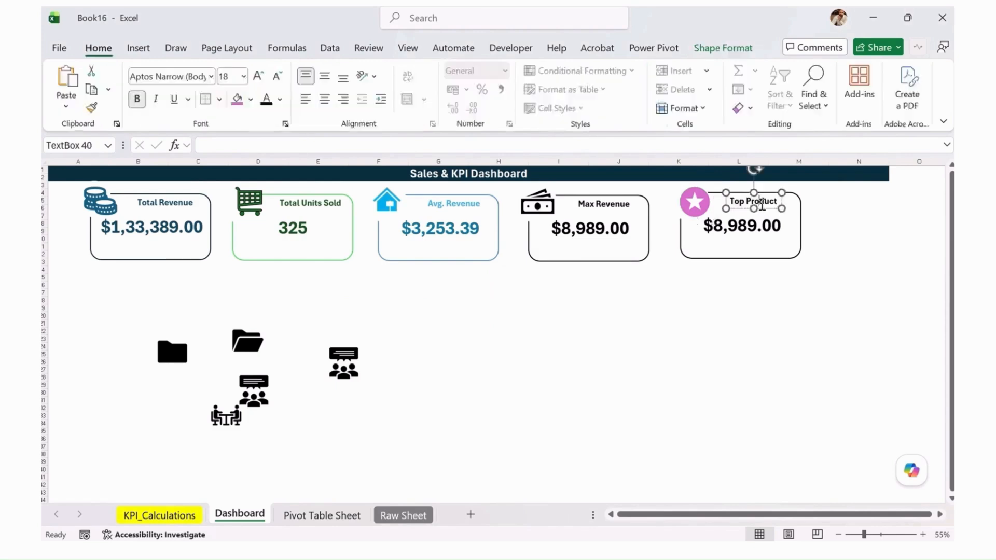
pyautogui.tripleClick(739, 201)
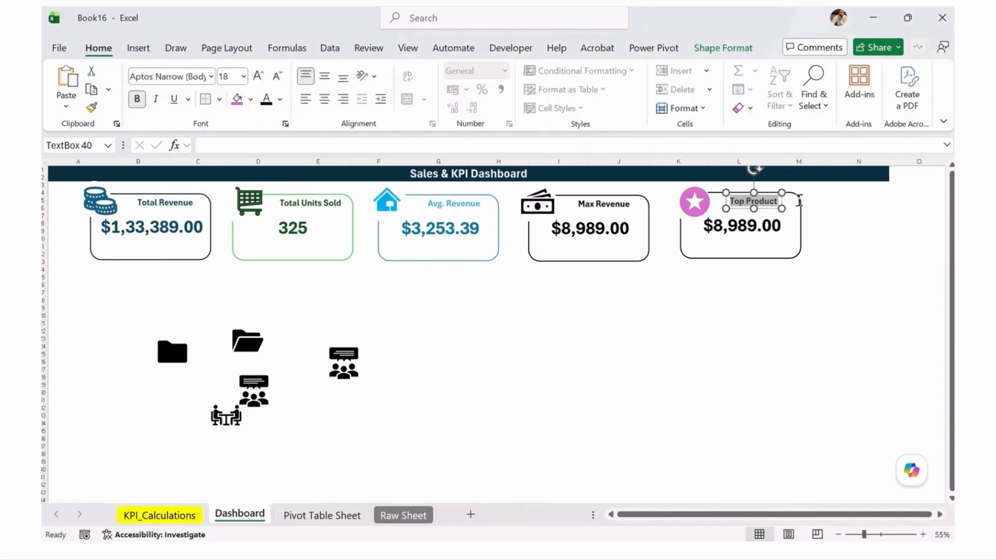
pyautogui.click(708, 48)
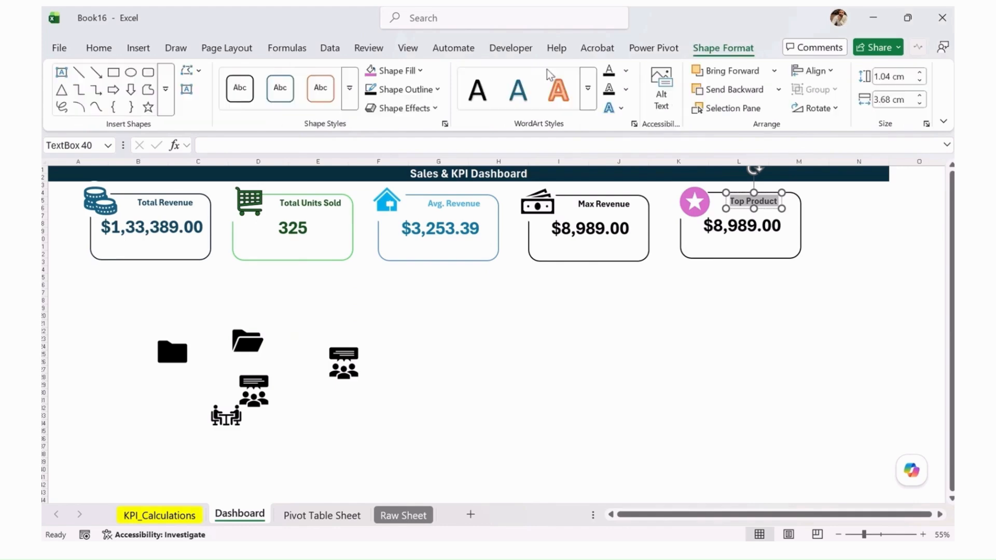
pyautogui.click(418, 71)
pyautogui.click(626, 72)
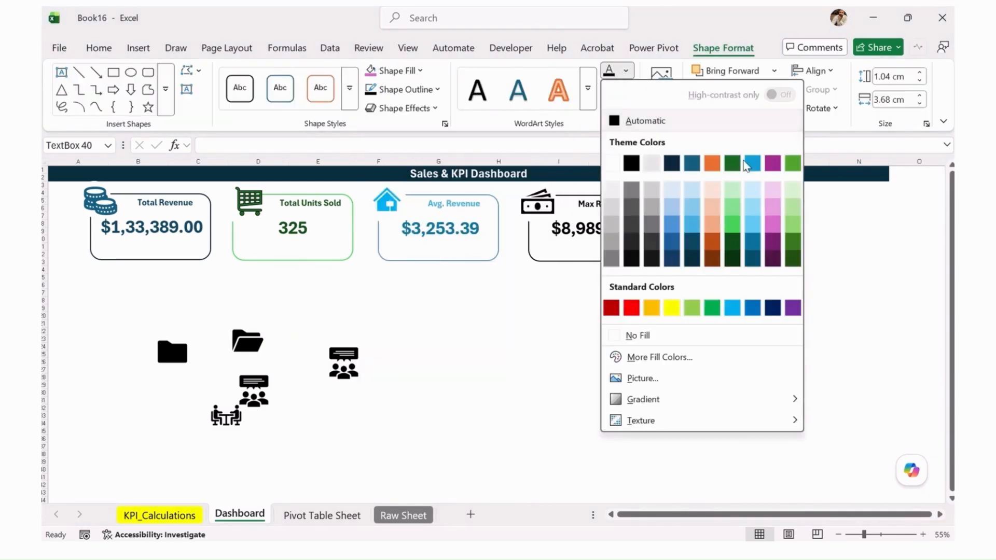
pyautogui.click(771, 229)
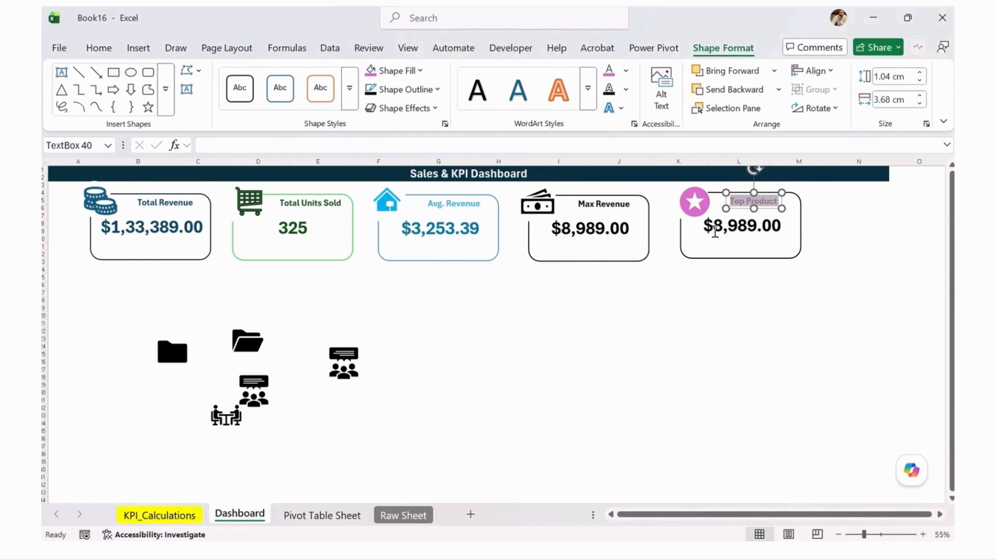
# Set the outline of the Top Product card to the darkest plum theme shade
pyautogui.click(730, 238)
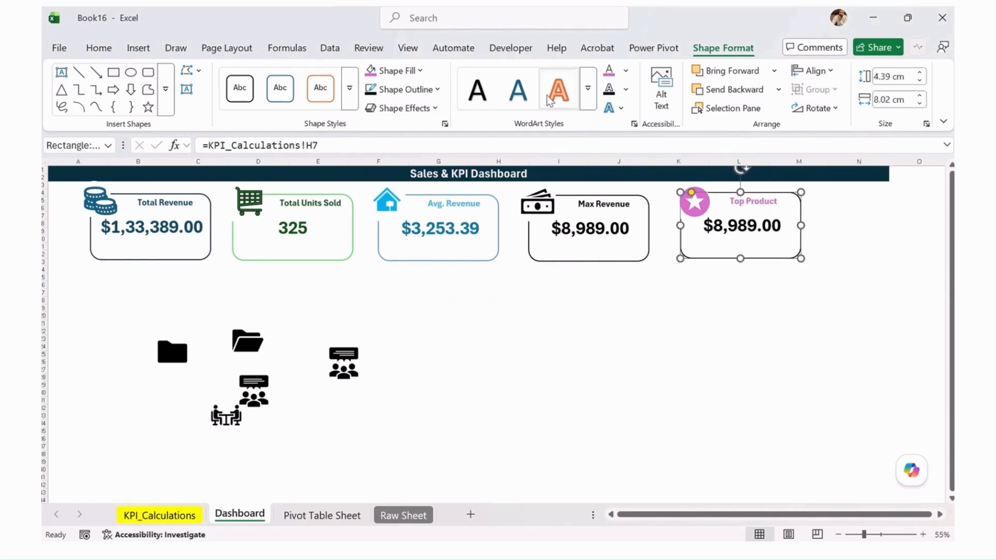
pyautogui.click(435, 91)
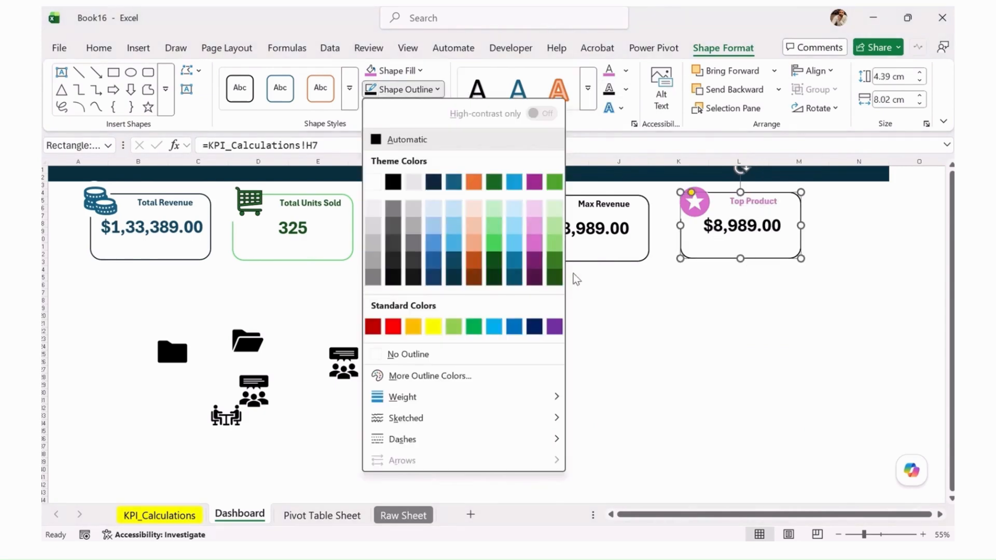
pyautogui.click(535, 277)
pyautogui.click(739, 286)
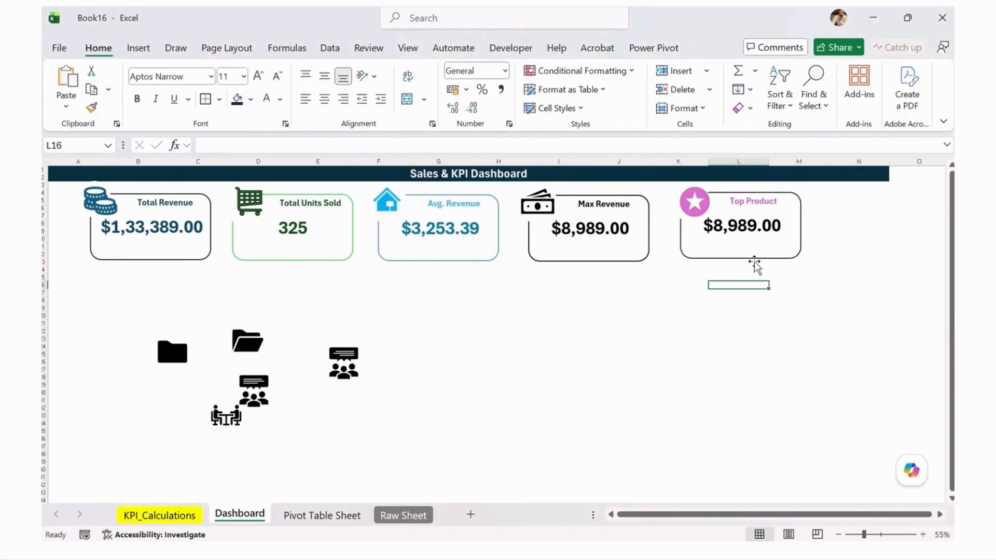
pyautogui.click(713, 231)
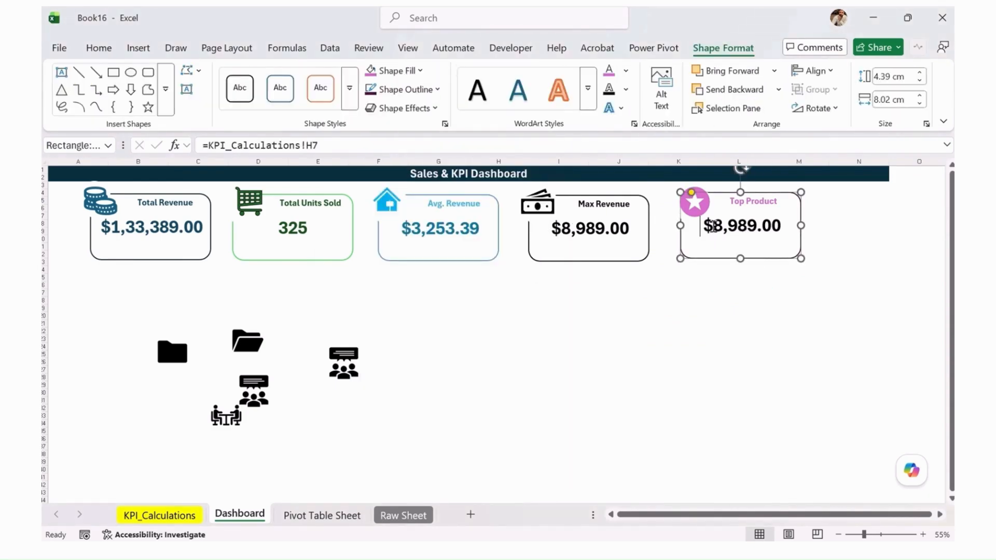
pyautogui.doubleClick(782, 228)
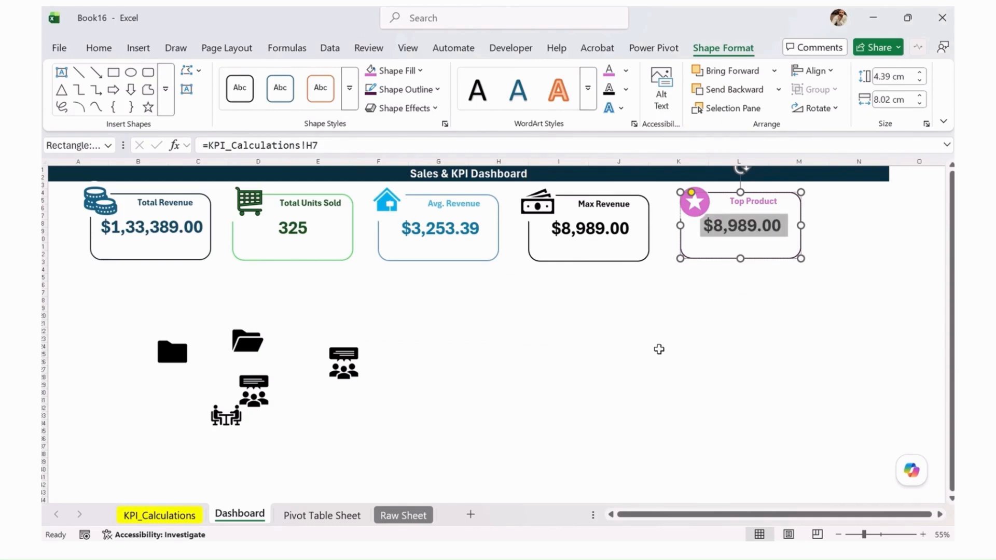
pyautogui.moveTo(356, 148); pyautogui.dragTo(44, 146)
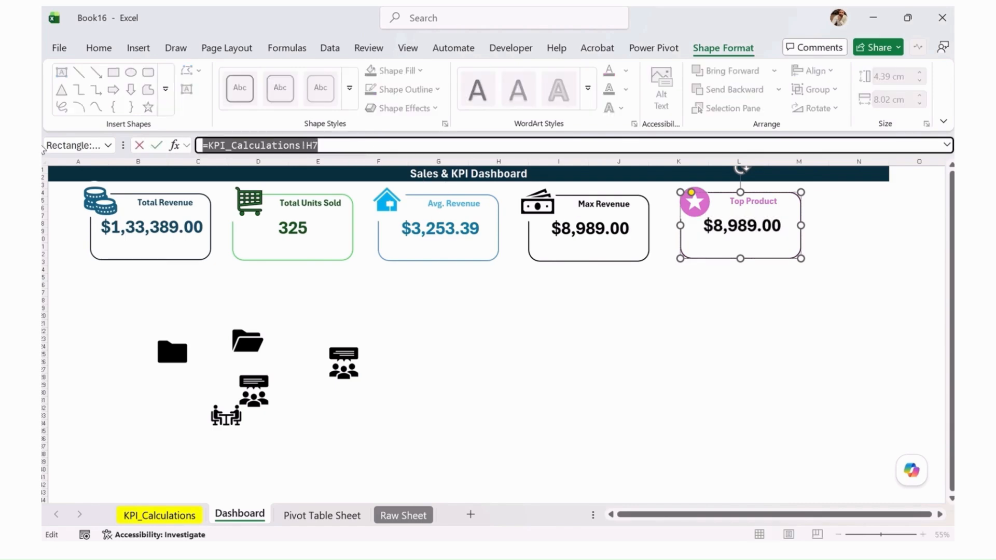
pyautogui.write('=')
pyautogui.click(595, 325)
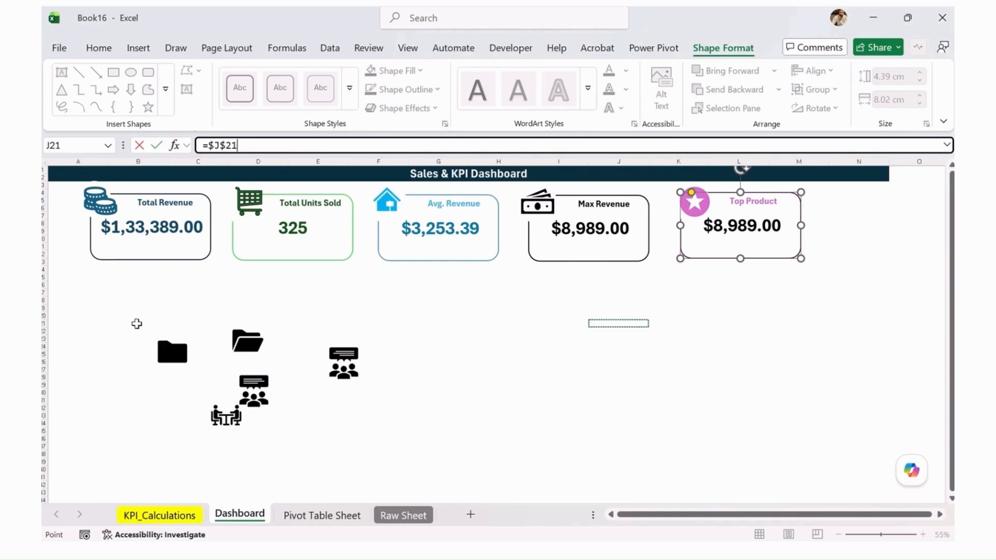
pyautogui.moveTo(138, 322); pyautogui.dragTo(409, 459)
pyautogui.press('Escape')
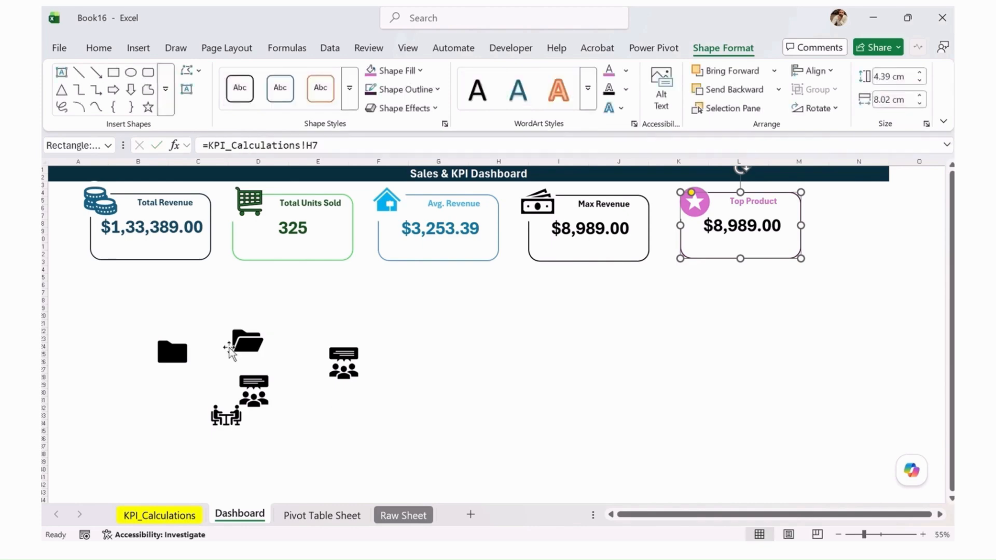
# Delete the leftover folder, meeting and group icons below the KPI cards on the Dashboard sheet
pyautogui.moveTo(172, 353); pyautogui.dragTo(248, 392)
pyautogui.press('Delete')
pyautogui.click(249, 388)
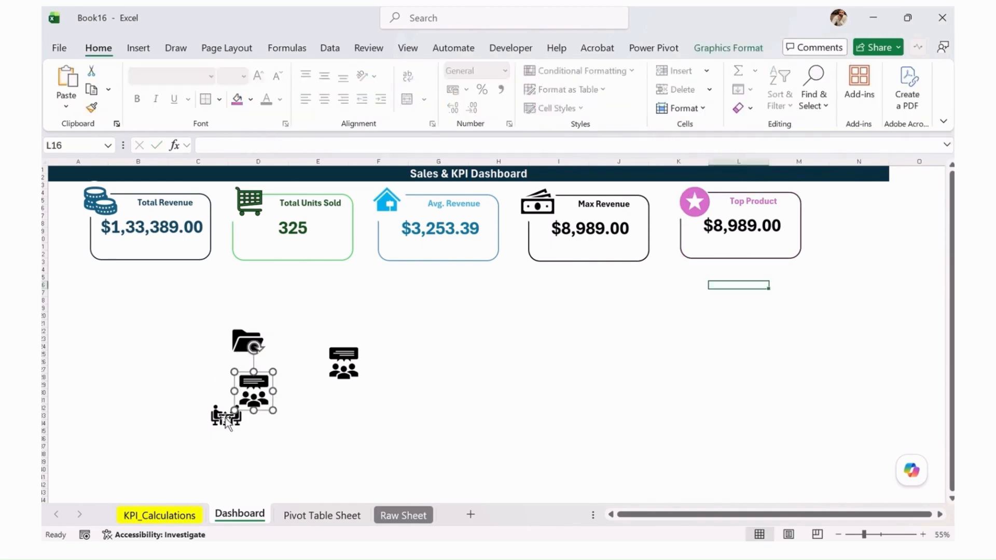
pyautogui.press('Delete')
pyautogui.click(227, 417)
pyautogui.press('Delete')
pyautogui.click(248, 347)
pyautogui.press('Delete')
pyautogui.click(326, 365)
pyautogui.press('Delete')
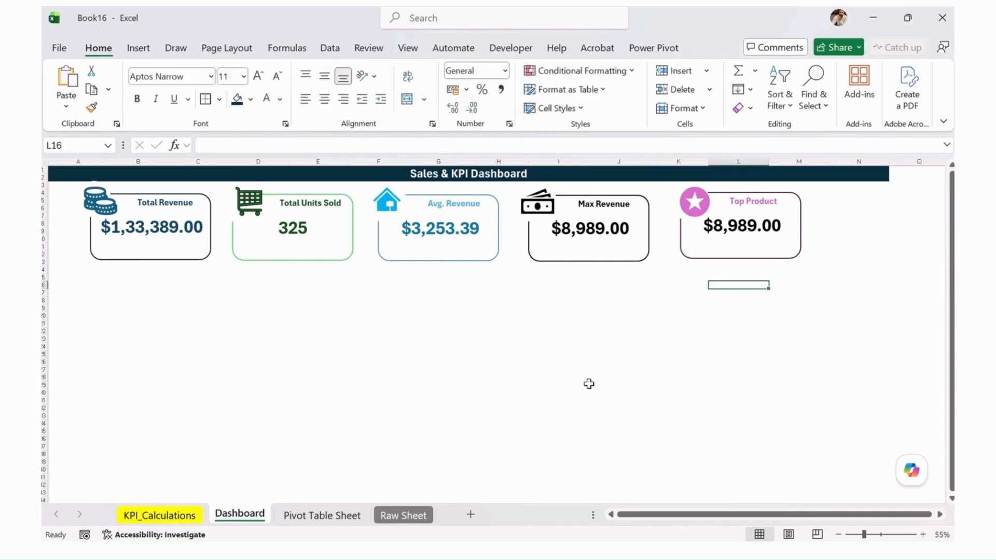
# Select the empty cell J7 beside the Max Revenue value on the KPI_Calculations sheet
pyautogui.click(159, 516)
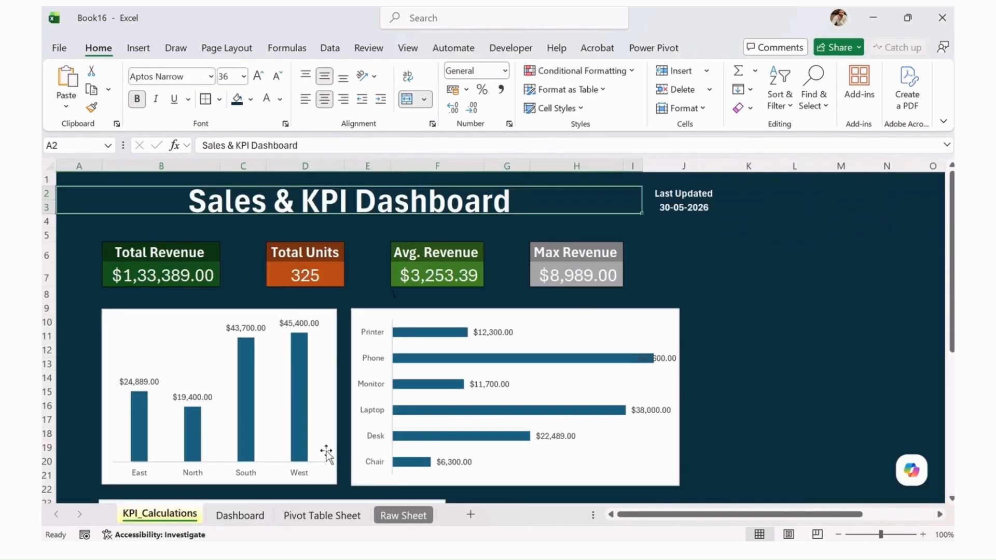
pyautogui.click(674, 251)
pyautogui.click(678, 277)
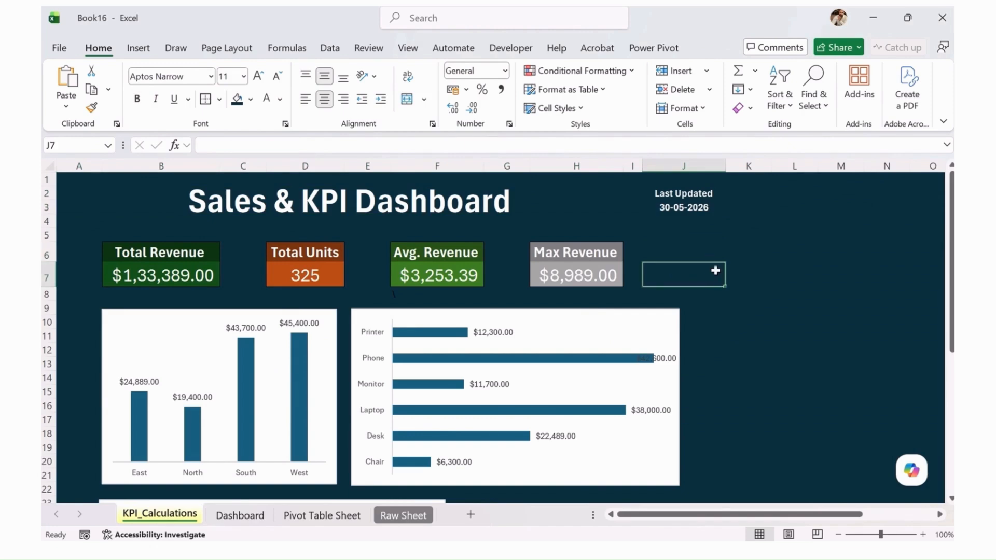
# Copy the product revenue pivot table on the Pivot Table Sheet to cell M4 and autofit column N
pyautogui.click(251, 515)
pyautogui.click(317, 515)
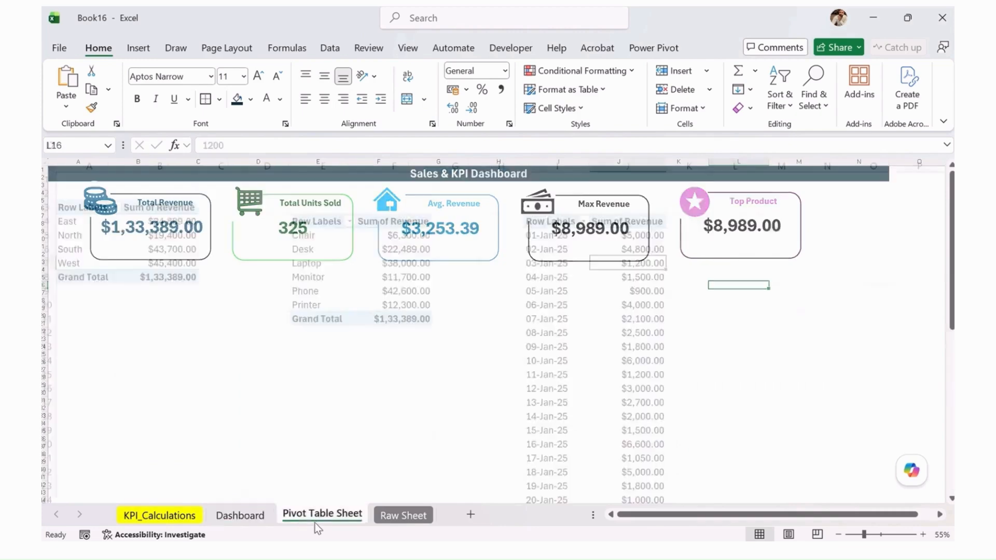
pyautogui.click(409, 238)
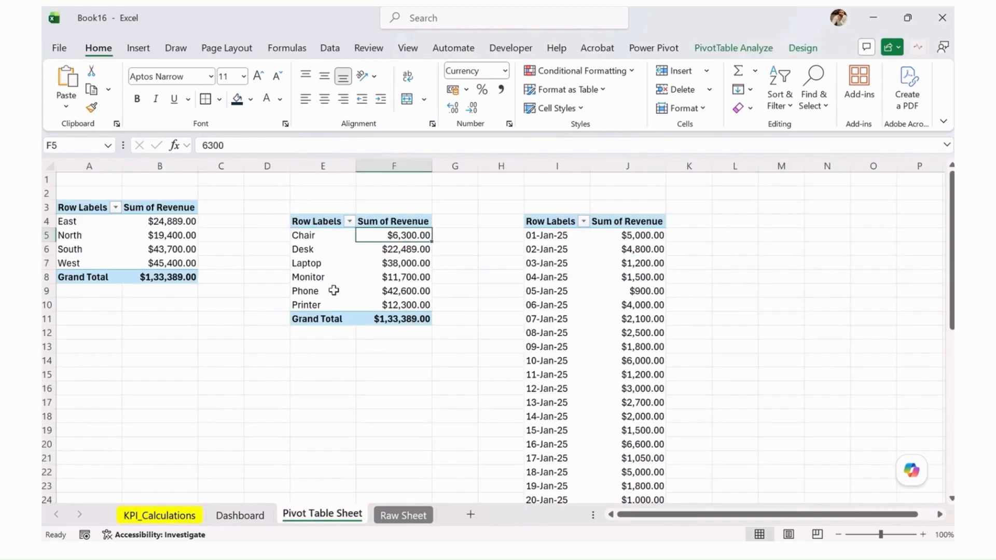
pyautogui.moveTo(333, 291); pyautogui.dragTo(412, 291)
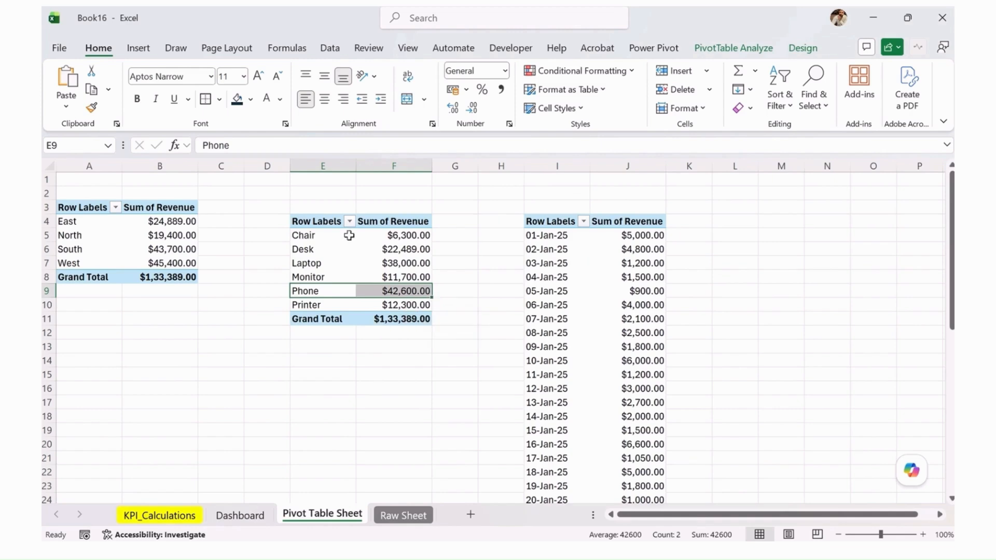
pyautogui.moveTo(331, 225); pyautogui.dragTo(418, 322)
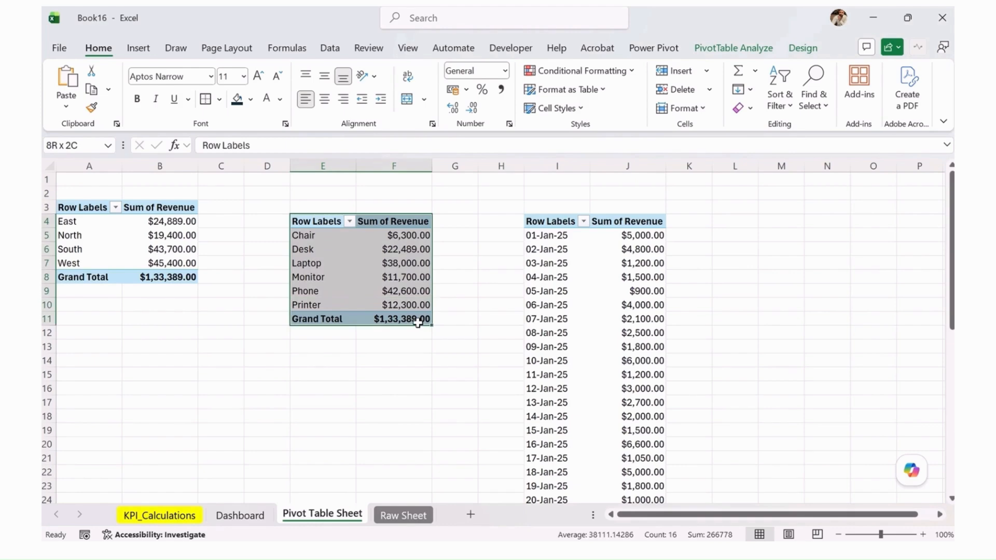
pyautogui.hotkey('ctrl', 'c')
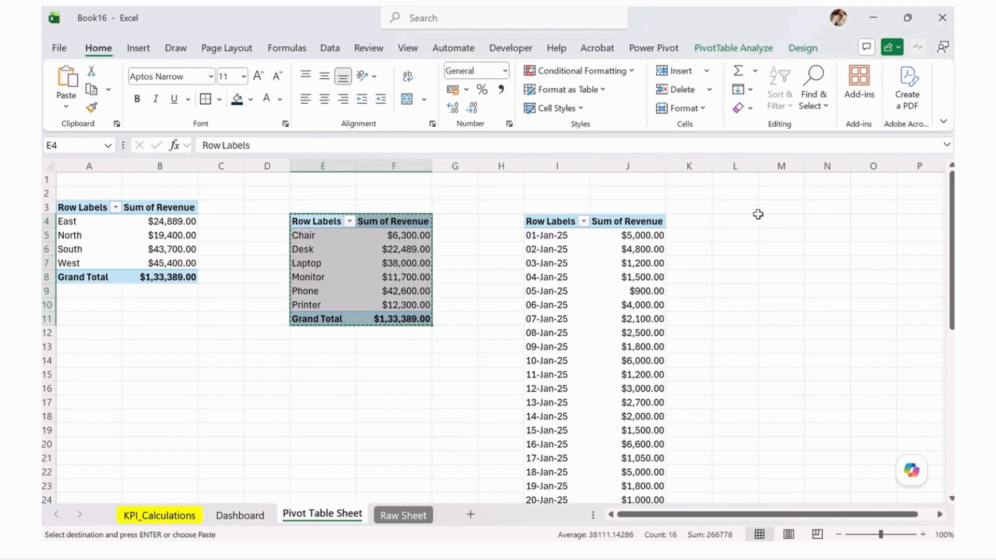
pyautogui.moveTo(756, 215); pyautogui.dragTo(793, 241)
pyautogui.click(789, 221)
pyautogui.hotkey('ctrl', 'v')
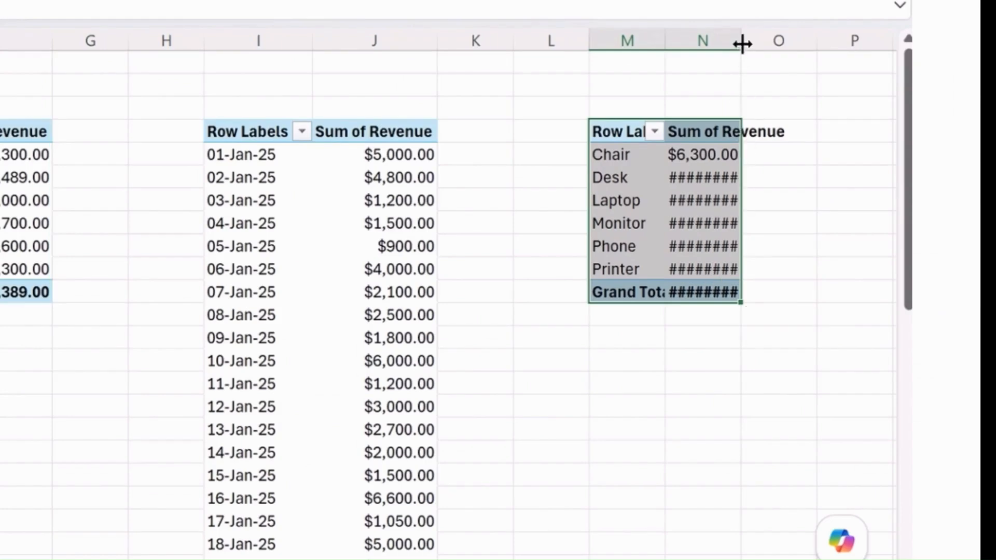
pyautogui.doubleClick(742, 44)
# Filter the copied product pivot table to show only Phone
pyautogui.click(707, 231)
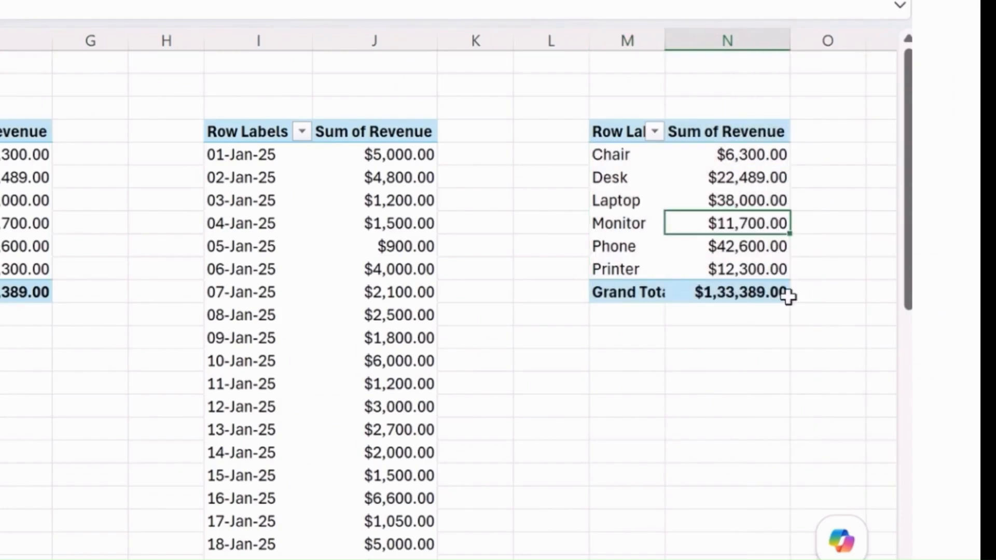
pyautogui.click(755, 253)
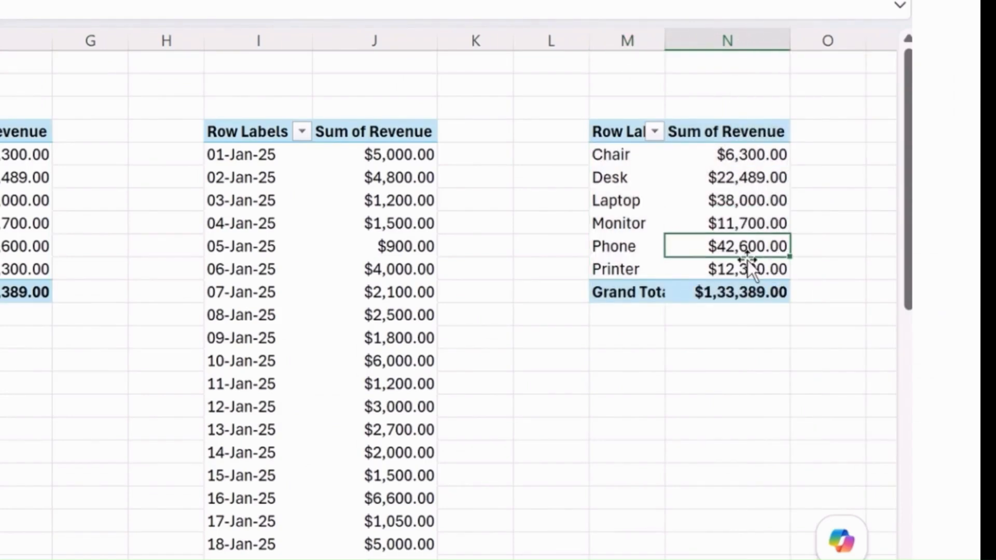
pyautogui.click(660, 132)
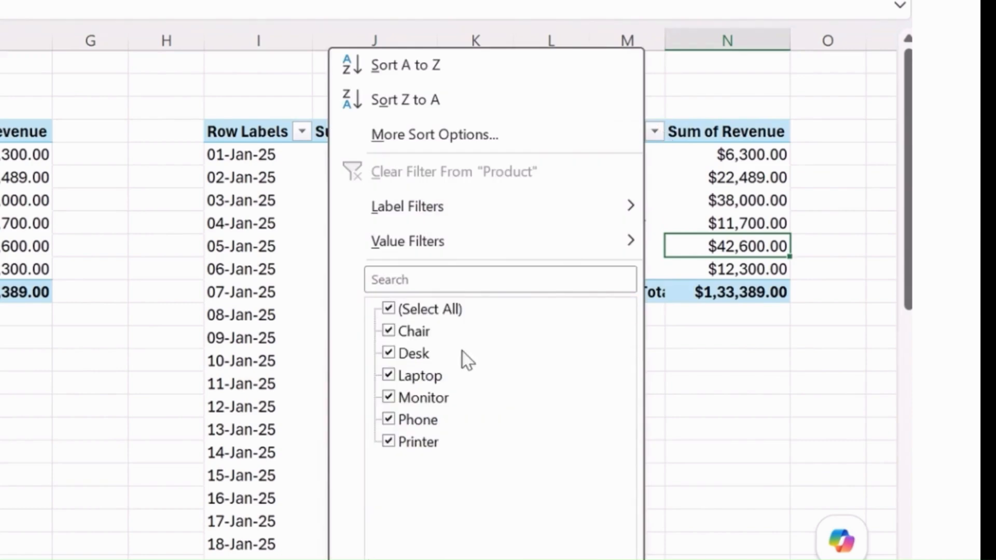
pyautogui.click(388, 310)
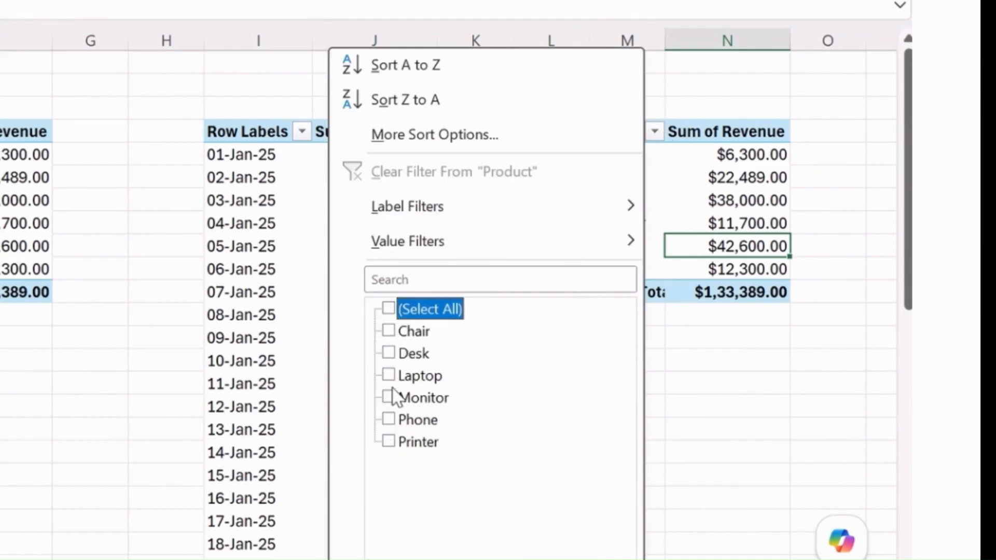
pyautogui.click(389, 420)
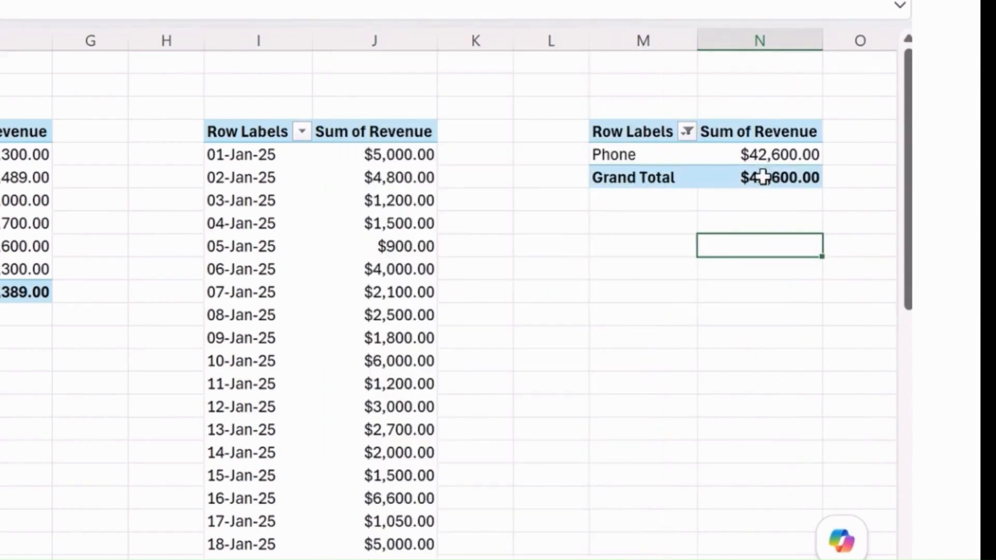
pyautogui.click(761, 156)
# In KPI_Calculations cell J7, enter a GETPIVOTDATA formula returning Phone's Revenue from the filtered pivot table at 'Pivot Table Sheet'!$M$4
pyautogui.click(137, 521)
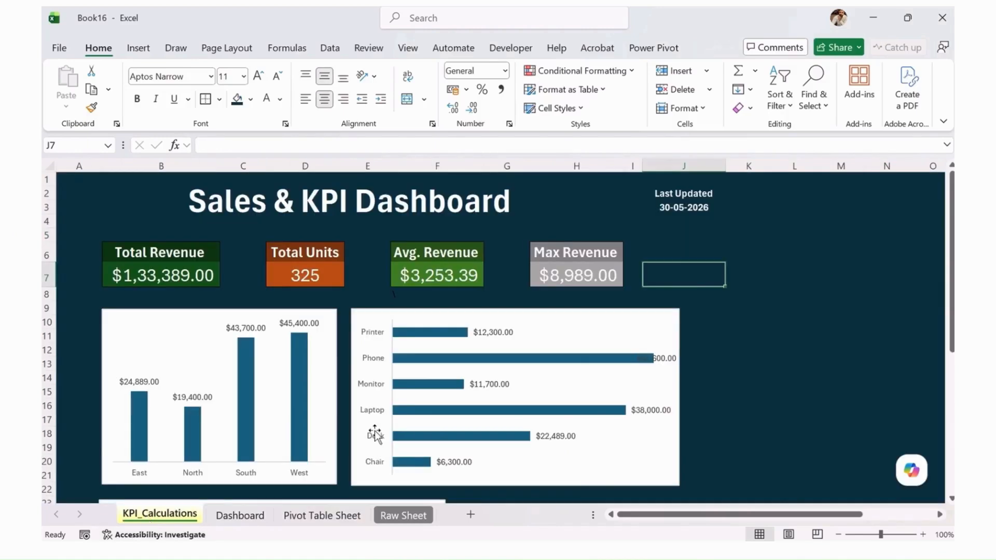
pyautogui.write('=')
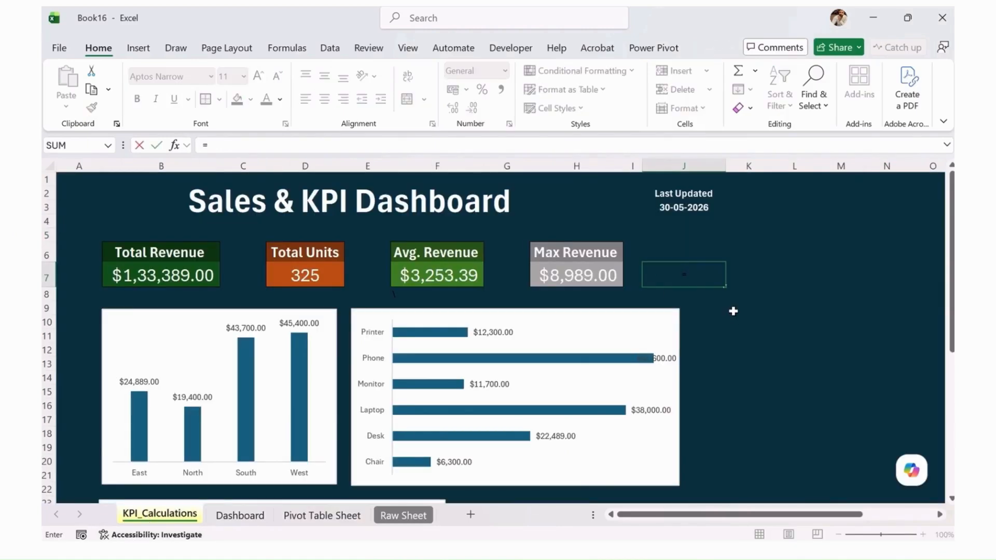
pyautogui.click(243, 513)
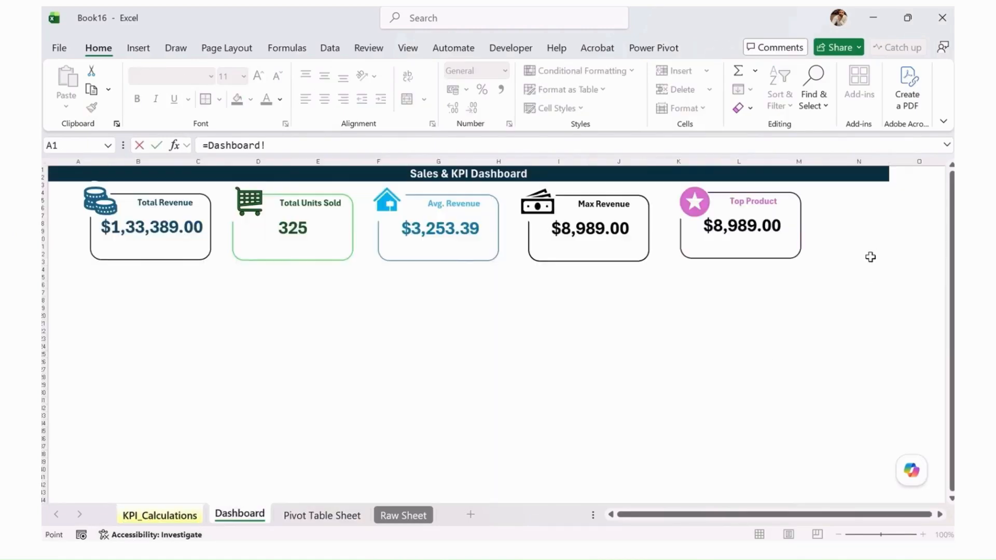
pyautogui.click(322, 515)
pyautogui.click(882, 222)
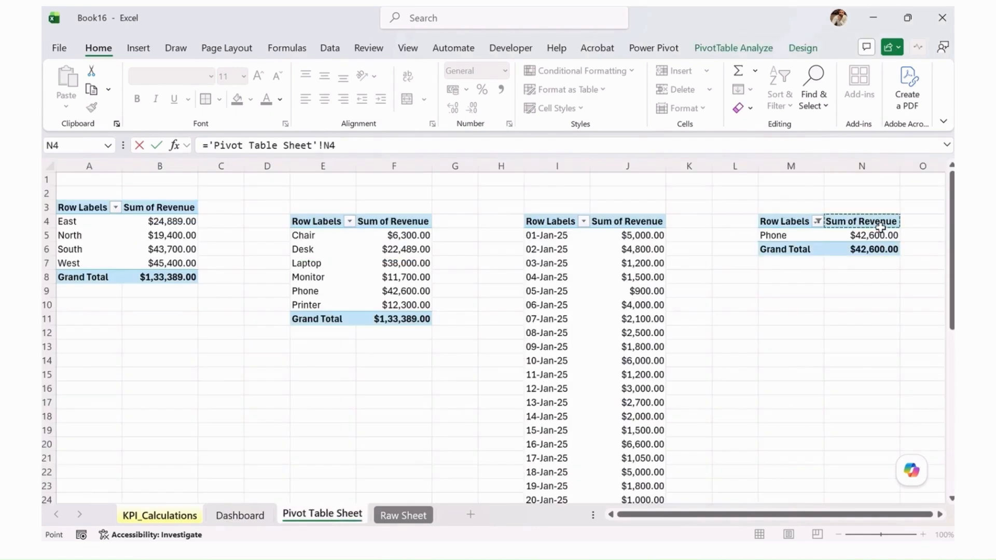
pyautogui.click(876, 236)
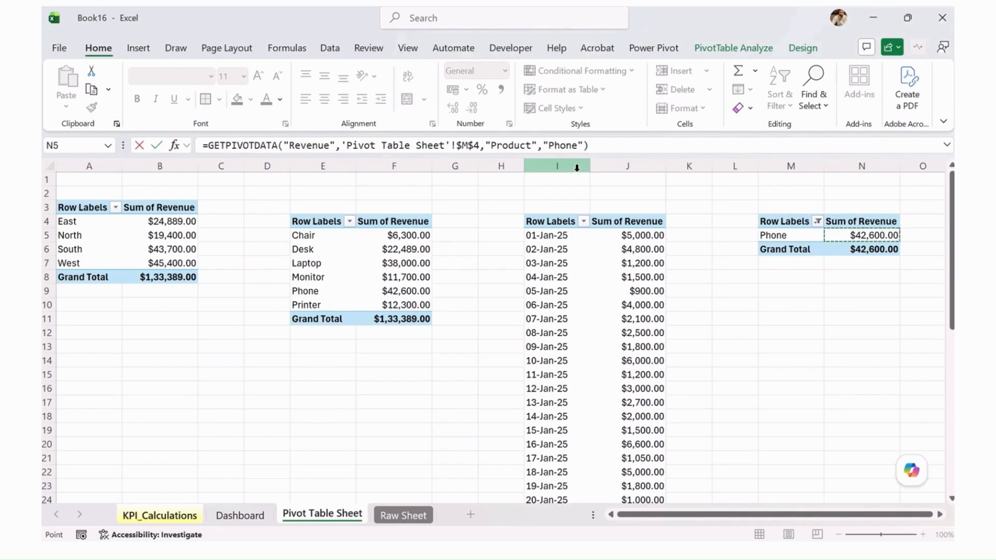
pyautogui.press('Return')
pyautogui.click(703, 274)
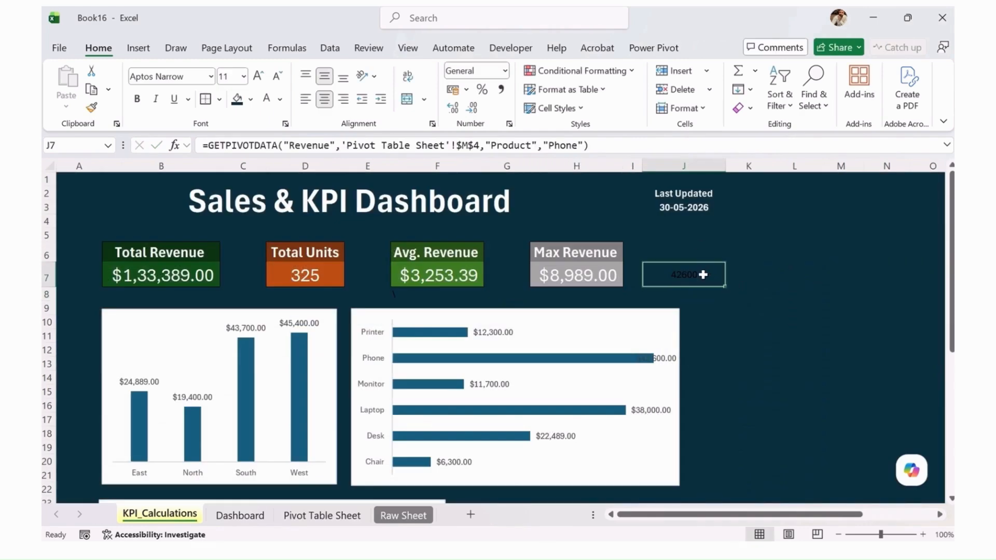
# Enter the label TOP PRODUCT in cell J6 above the product revenue value on the KPI_Calculations sheet
pyautogui.click(697, 250)
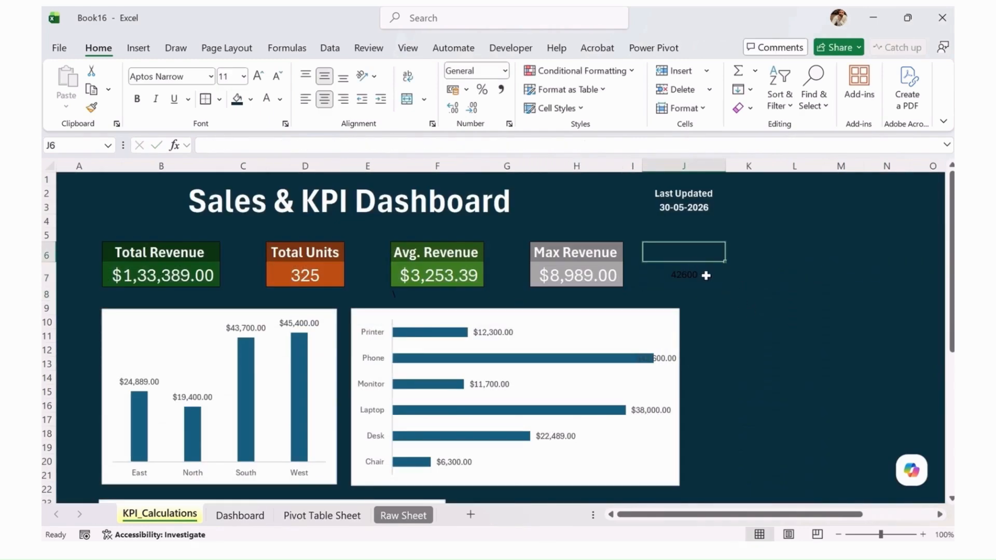
pyautogui.write('TOP')
pyautogui.write(' PRO')
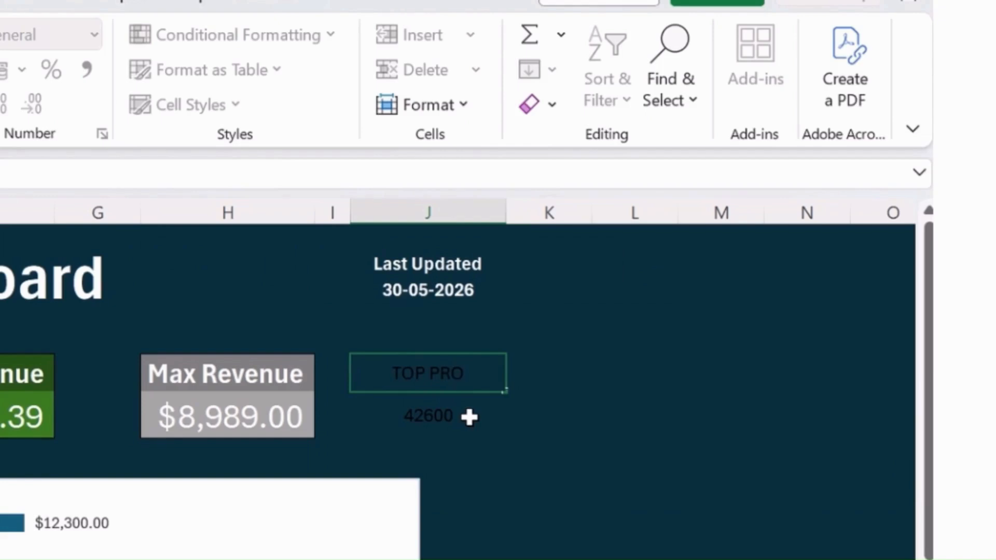
pyautogui.write('DUCT')
pyautogui.press('Return')
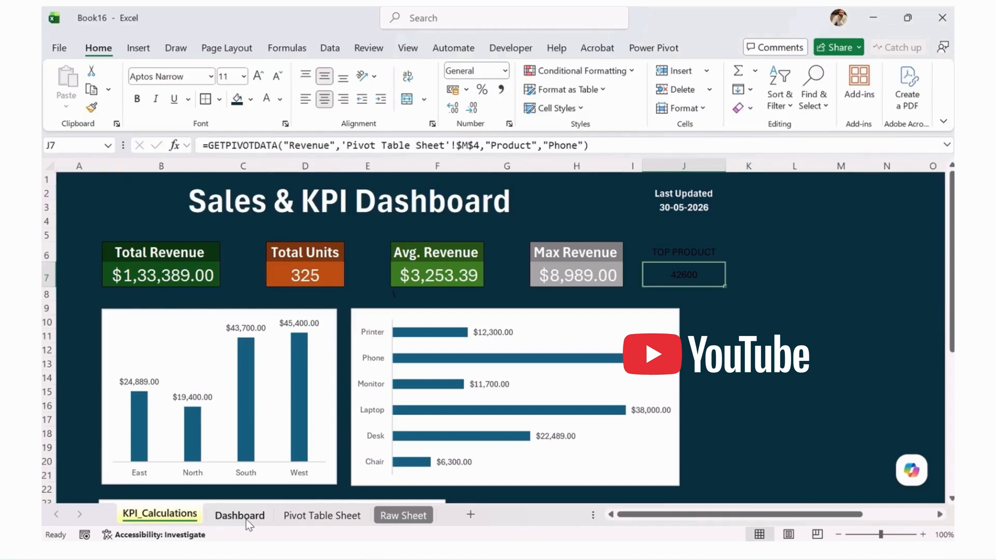
# Link the Top Product card's value shape on the Dashboard sheet to cell J7 of KPI_Calculations
pyautogui.click(311, 515)
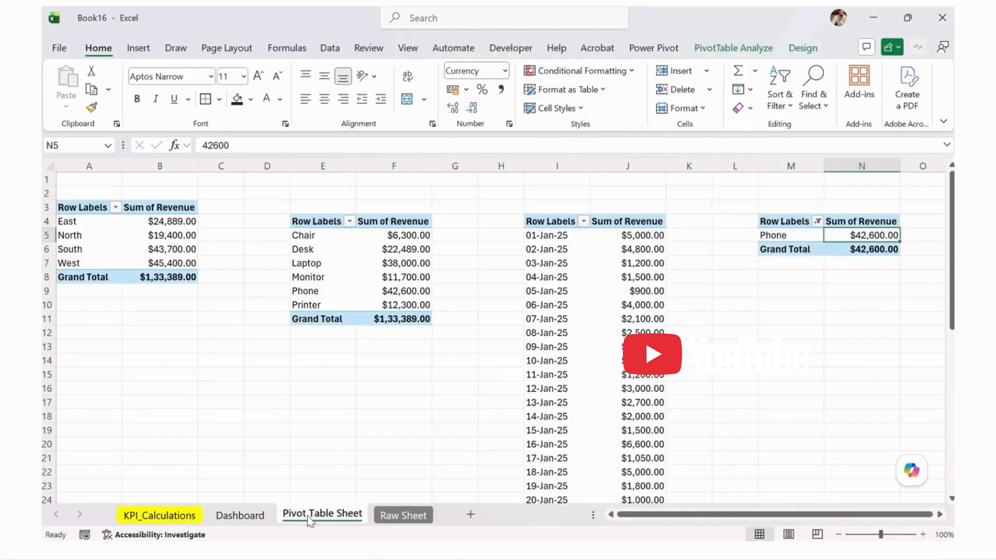
pyautogui.click(265, 516)
pyautogui.click(764, 234)
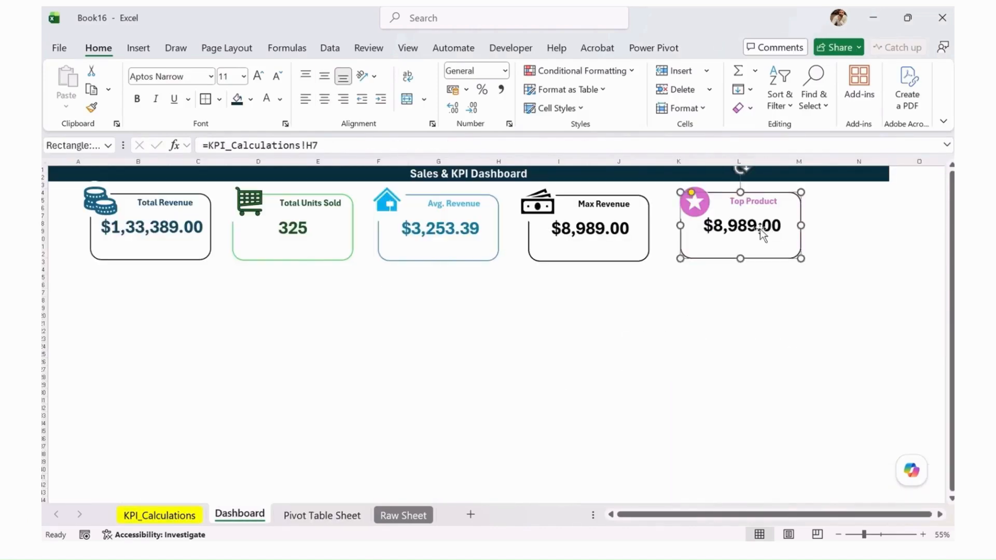
pyautogui.moveTo(216, 145); pyautogui.dragTo(360, 145)
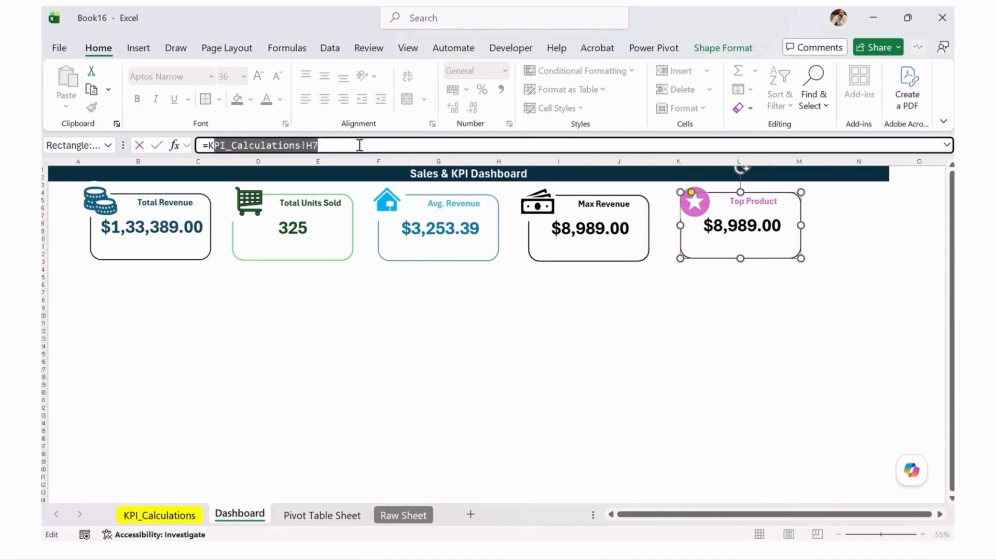
pyautogui.press('BackSpace')
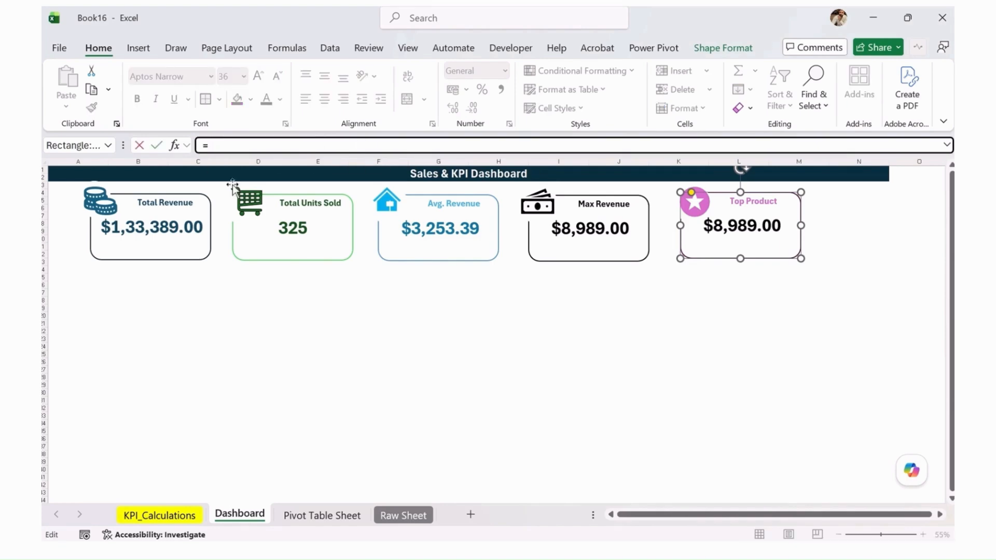
pyautogui.click(178, 515)
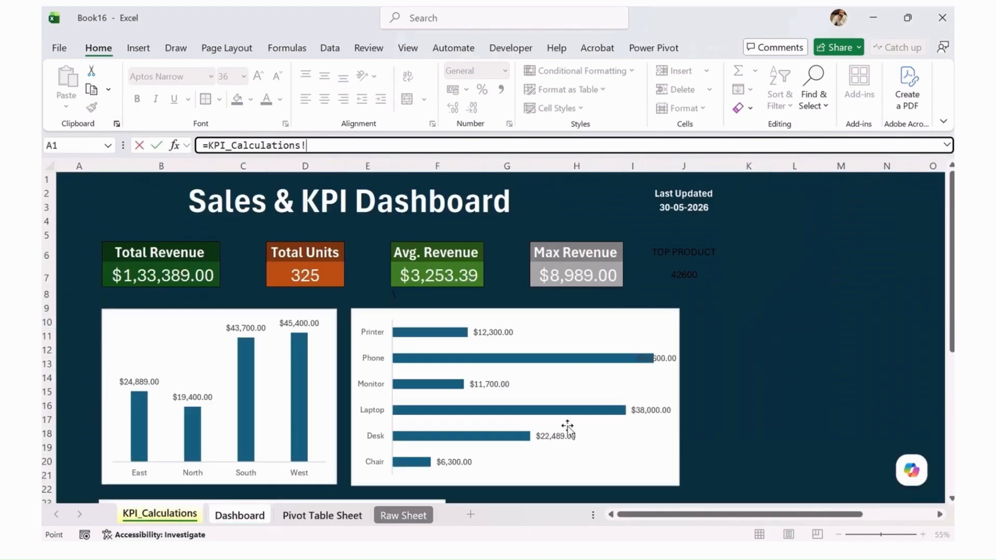
pyautogui.click(693, 276)
pyautogui.press('Return')
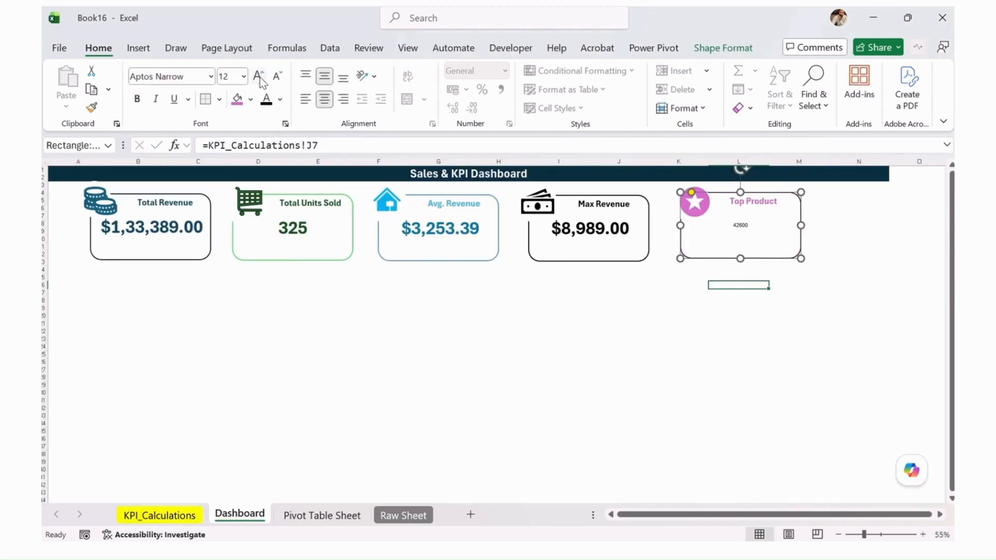
# Enlarge the font of the Top Product card's revenue value to match the other cards
pyautogui.click(761, 245)
pyautogui.click(746, 225)
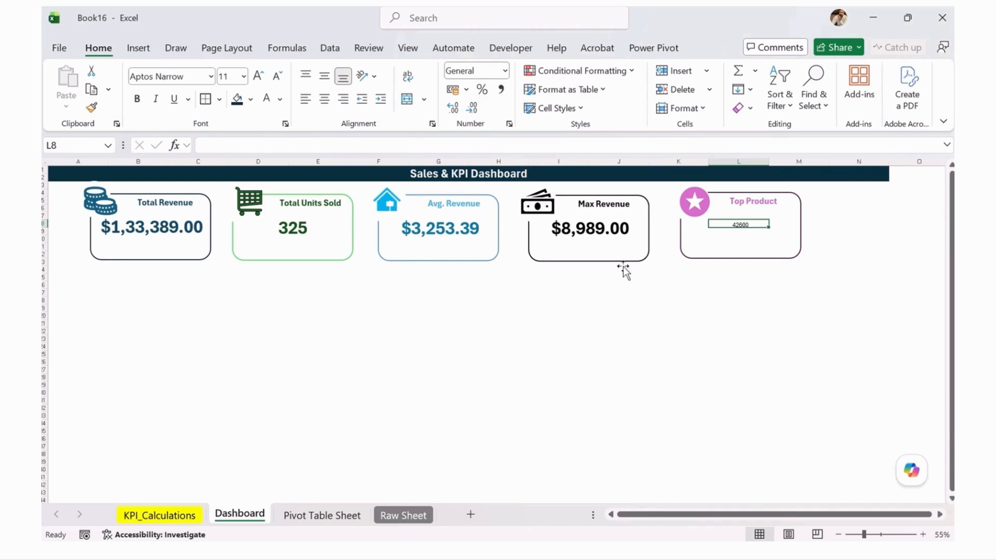
pyautogui.click(758, 258)
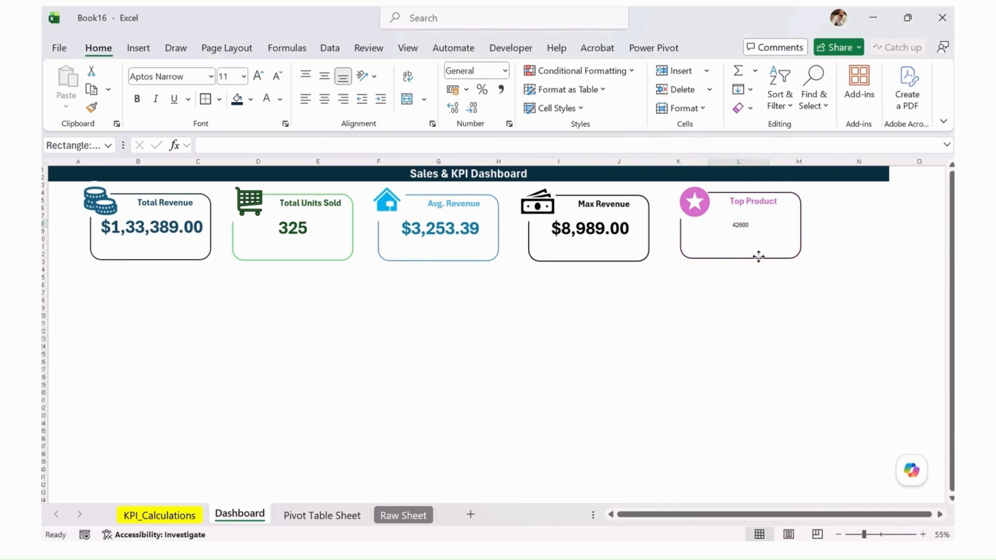
pyautogui.click(259, 76)
pyautogui.click(260, 76)
pyautogui.click(259, 76)
pyautogui.click(260, 76)
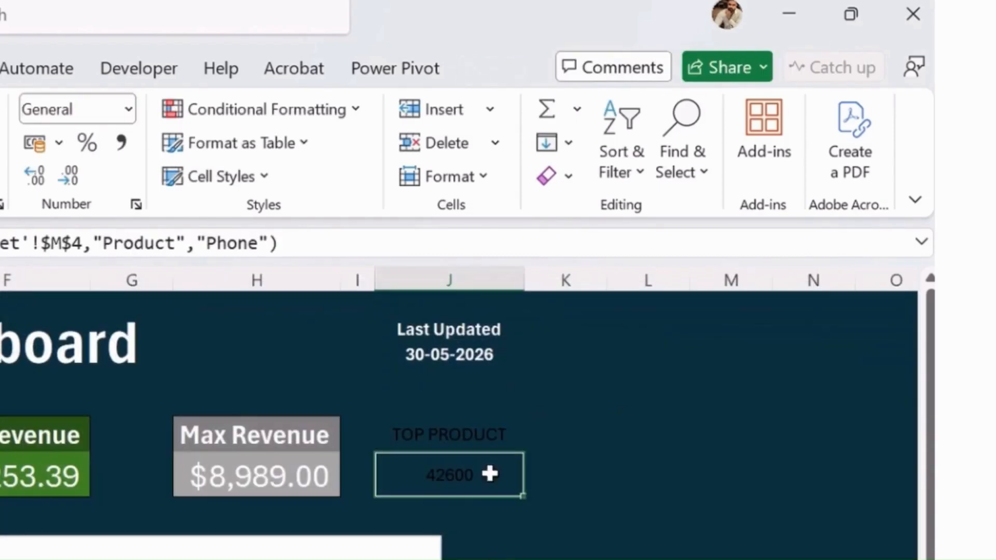
# Format KPI_Calculations cell J7 with the $ English (United States) accounting format and bold the Top Product card's value
pyautogui.click(59, 143)
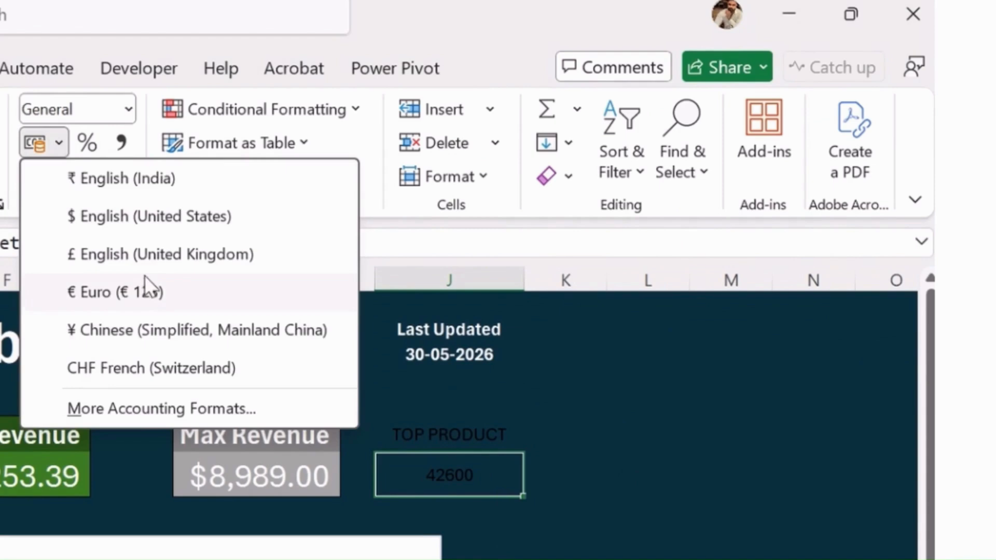
pyautogui.click(139, 215)
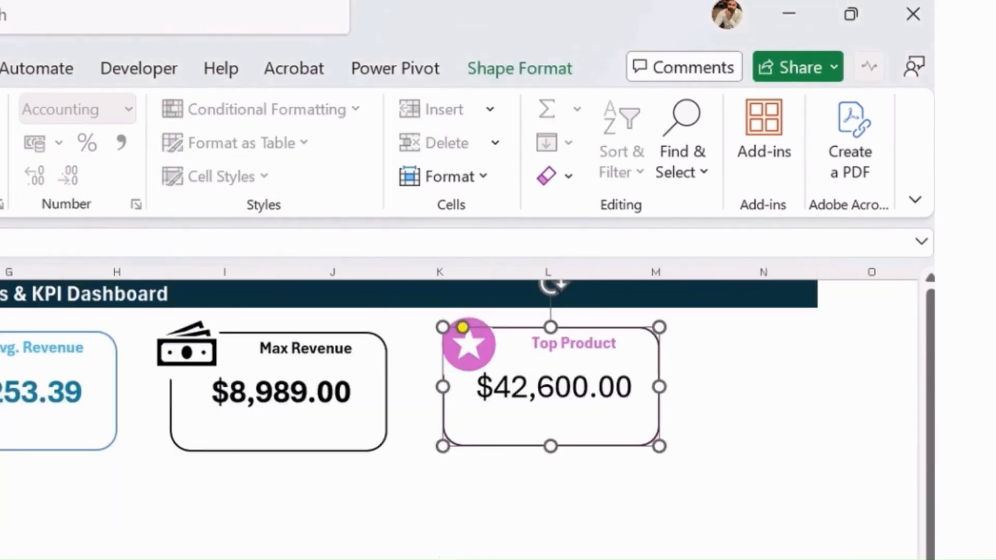
pyautogui.hotkey('ctrl', 'b')
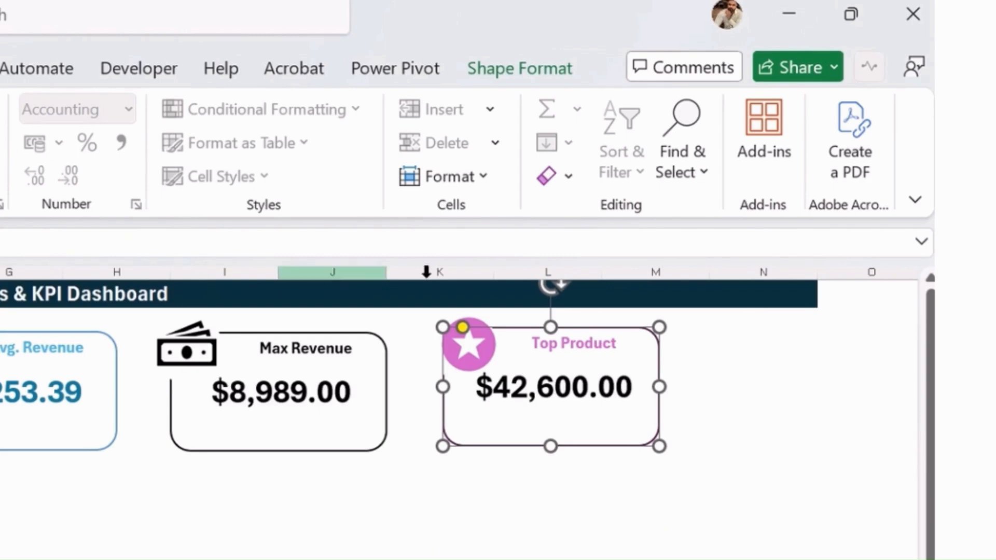
pyautogui.click(571, 352)
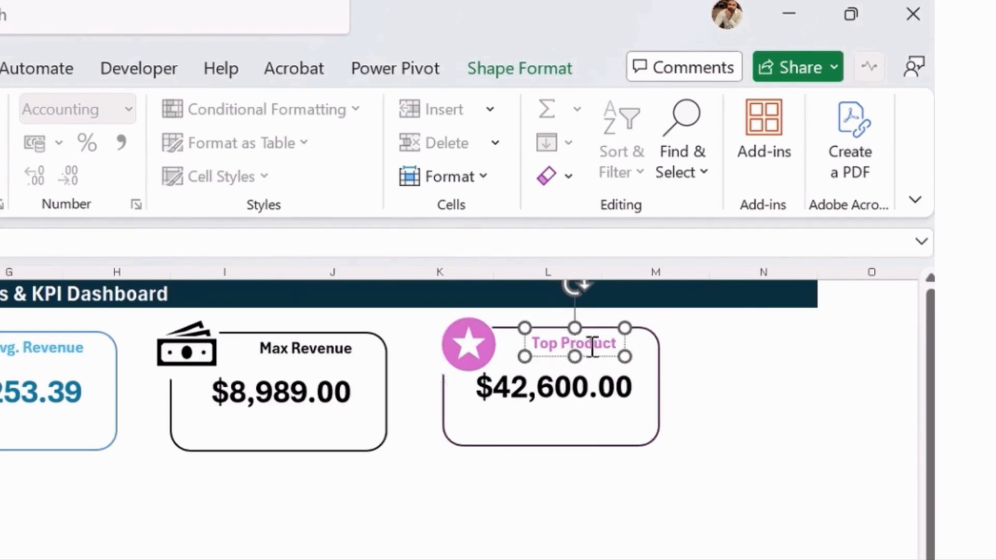
pyautogui.click(774, 411)
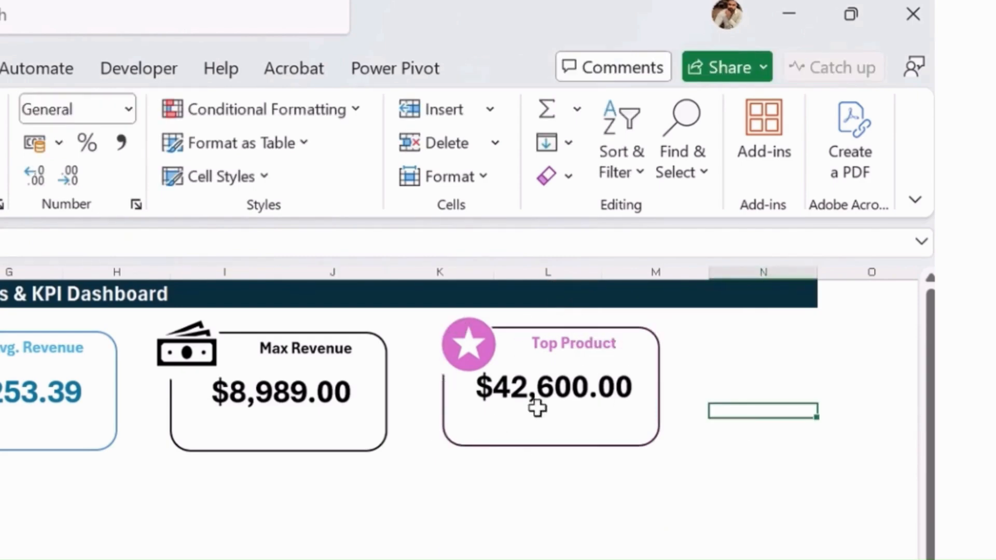
# Duplicate the Top Product label inside its card below the revenue value and change the copy's text to Laptop
pyautogui.click(621, 349)
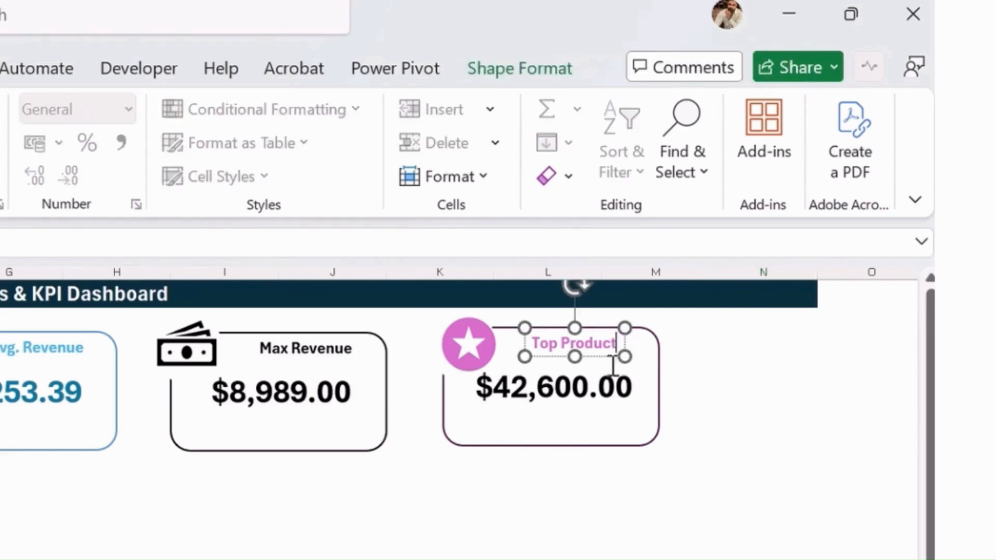
pyautogui.click(602, 357)
pyautogui.moveTo(602, 357); pyautogui.dragTo(516, 438)
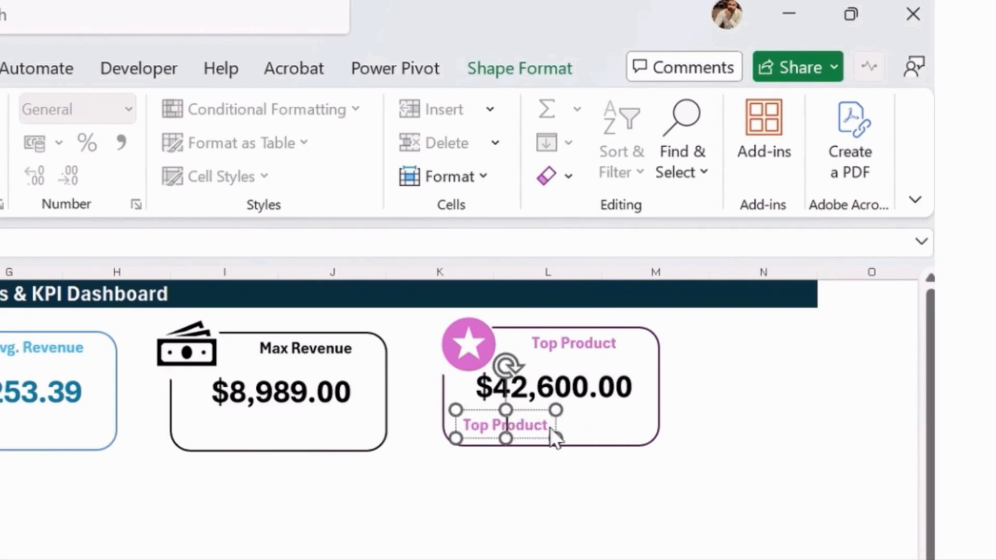
pyautogui.hotkey('ctrl', 'a')
pyautogui.write('lAPTOP')
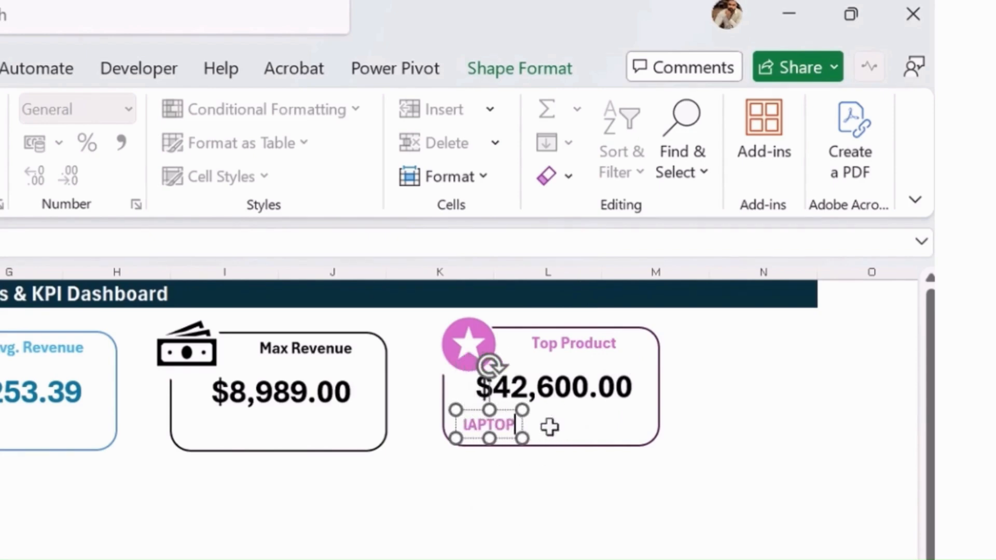
pyautogui.press('BackSpace')
pyautogui.press('BackSpace')
pyautogui.press('BackSpace')
pyautogui.press('BackSpace')
pyautogui.press('BackSpace')
pyautogui.press('BackSpace')
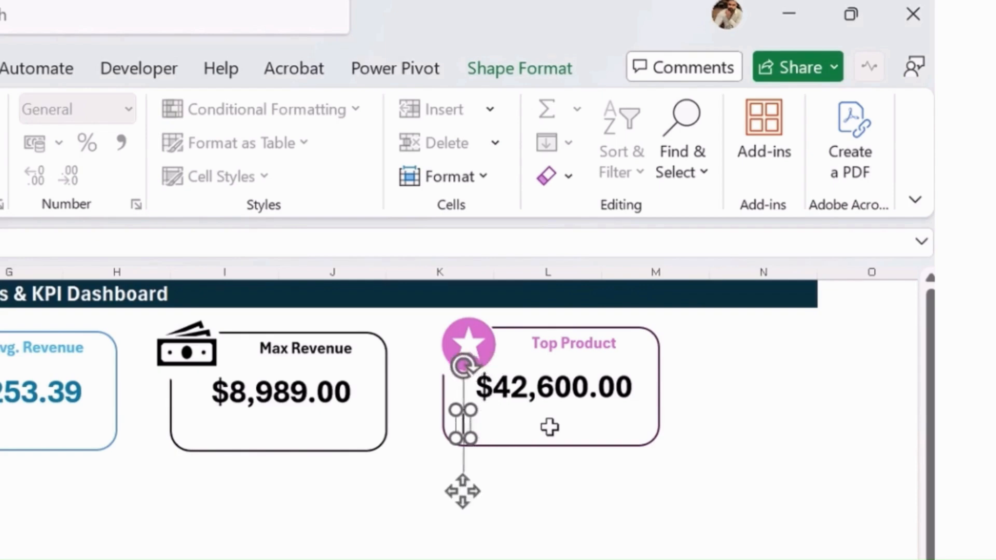
pyautogui.write('Laptop')
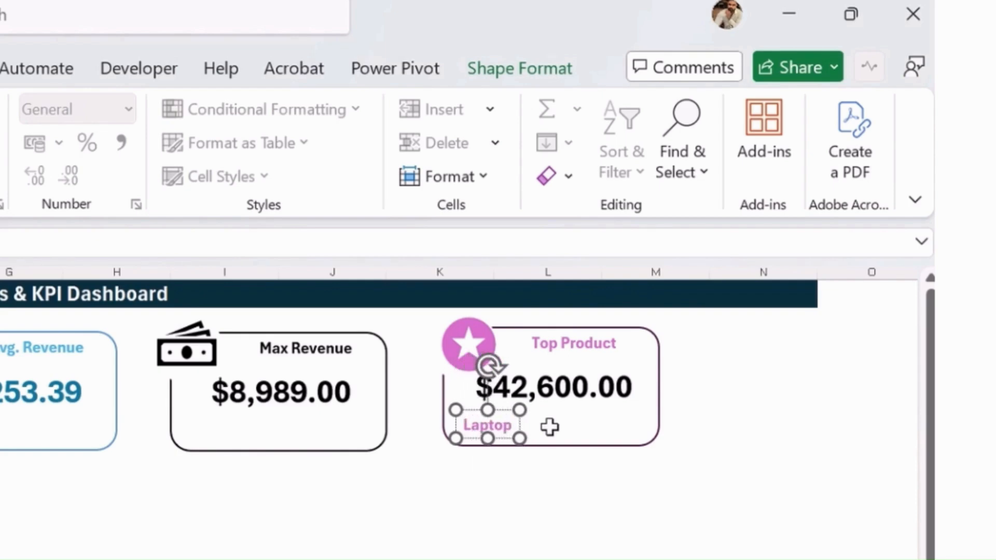
pyautogui.click(868, 521)
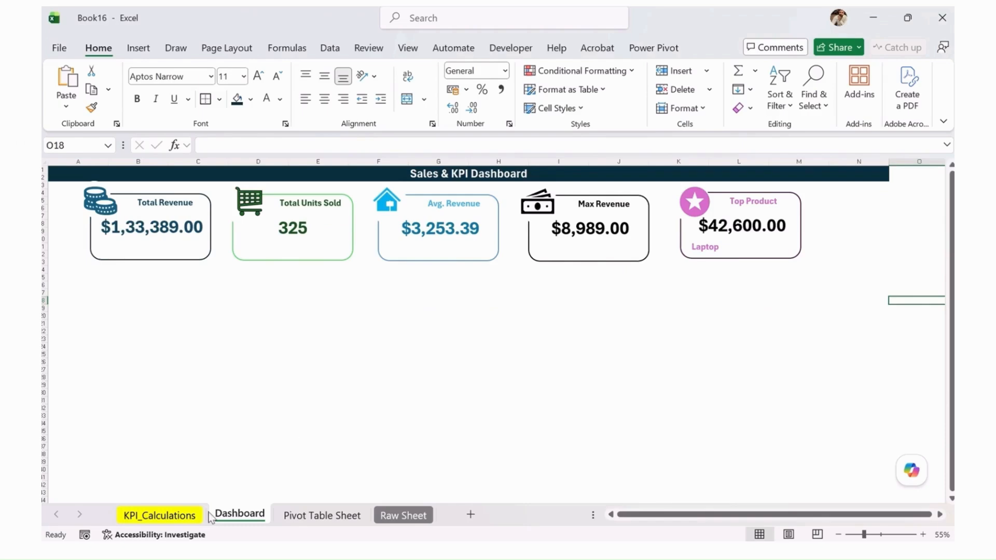
# Move the product revenue bar chart and the daily revenue line chart from KPI_Calculations to the Dashboard sheet
pyautogui.click(187, 518)
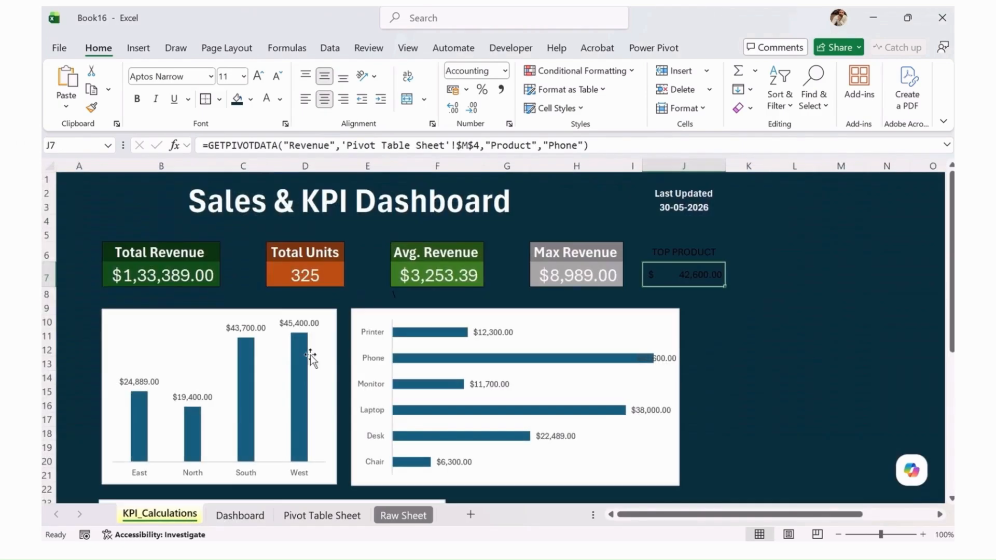
pyautogui.scroll(-3, 306, 332)
pyautogui.click(274, 355)
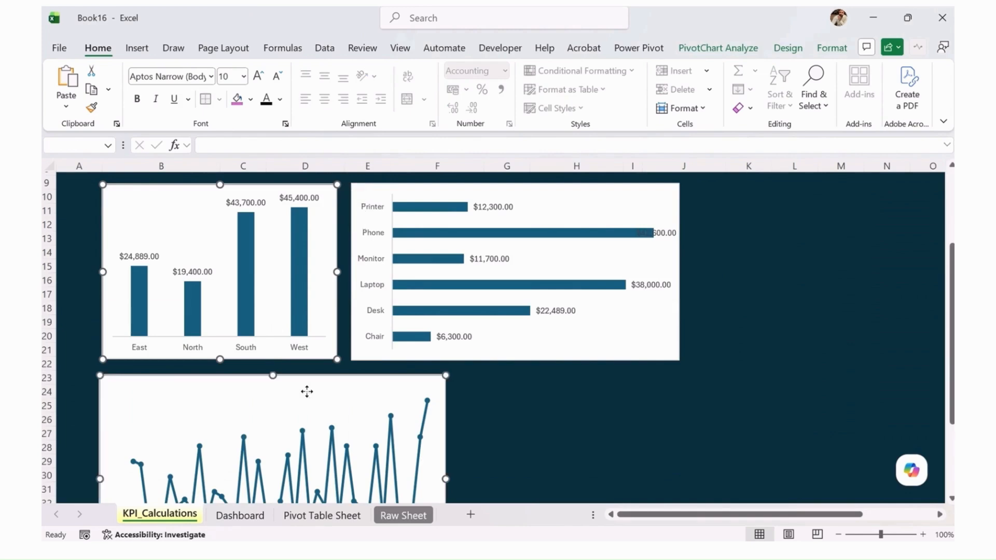
pyautogui.click(682, 351)
pyautogui.click(669, 356)
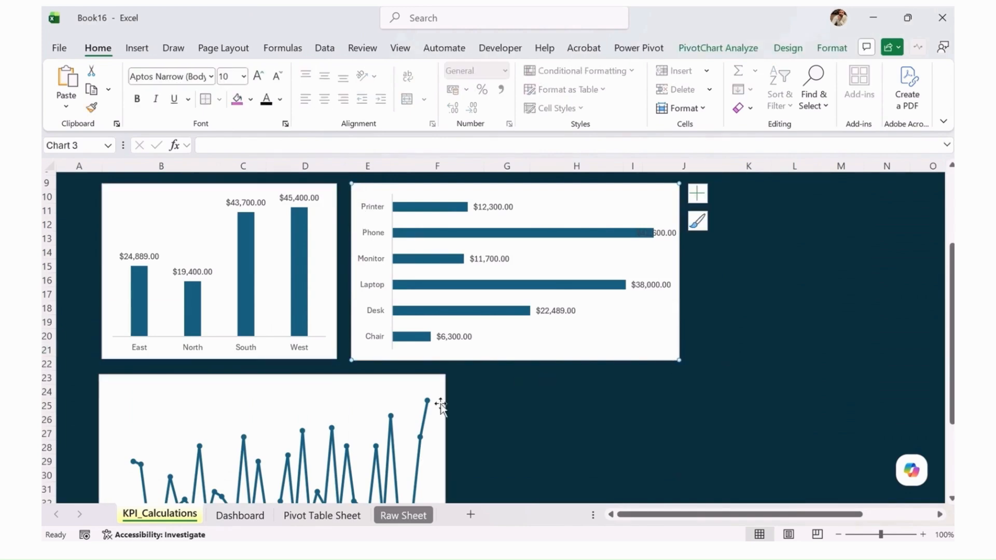
pyautogui.keyDown('ctrl'); pyautogui.click(315, 379); pyautogui.keyUp('ctrl')
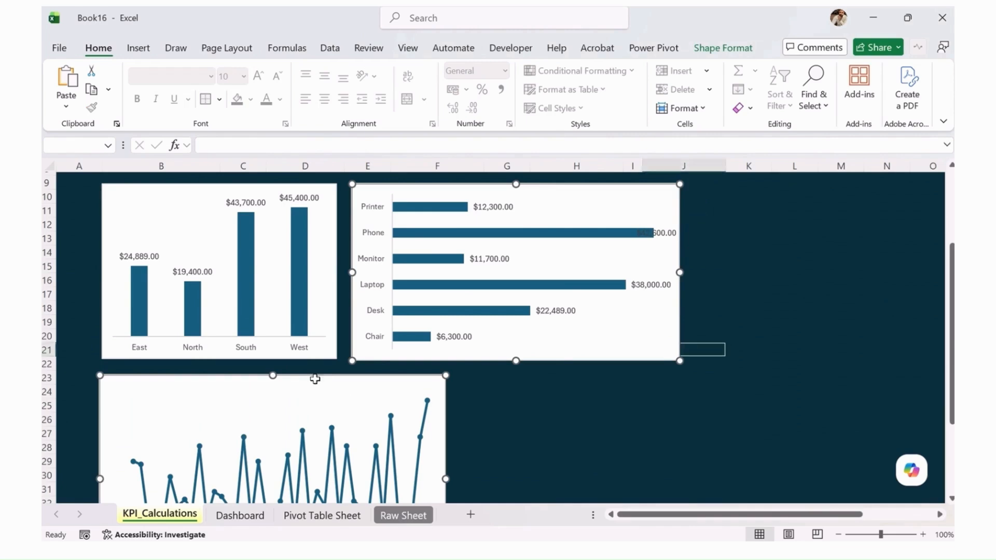
pyautogui.press('Delete')
pyautogui.click(239, 515)
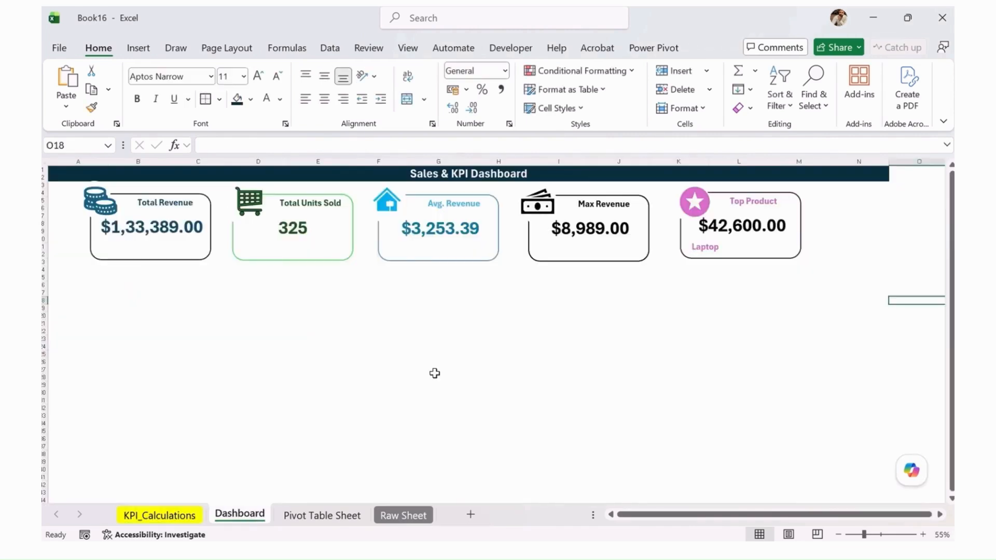
pyautogui.hotkey('ctrl', 'v')
pyautogui.click(402, 336)
# Move the region revenue column chart from KPI_Calculations to the Dashboard sheet
pyautogui.click(179, 515)
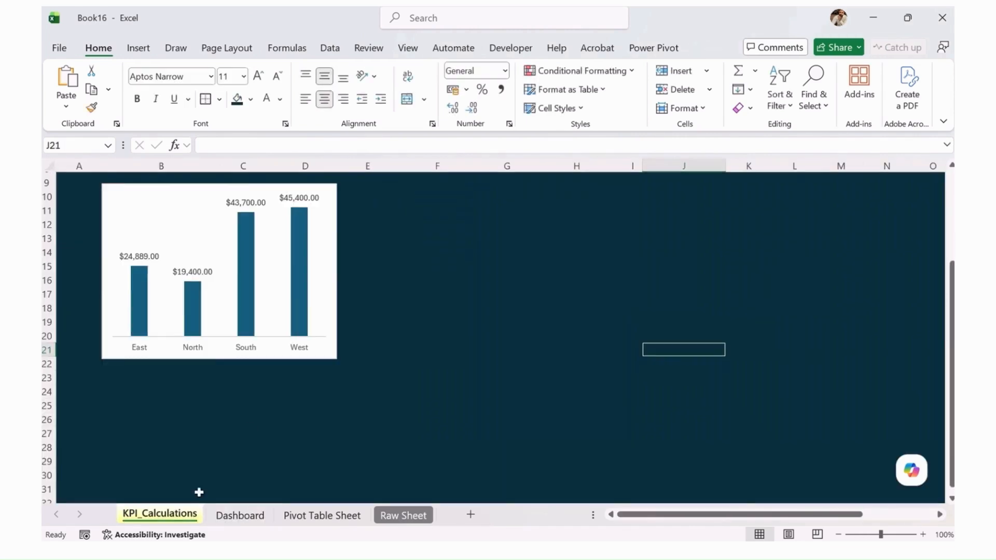
pyautogui.click(328, 356)
pyautogui.hotkey('ctrl', 'x')
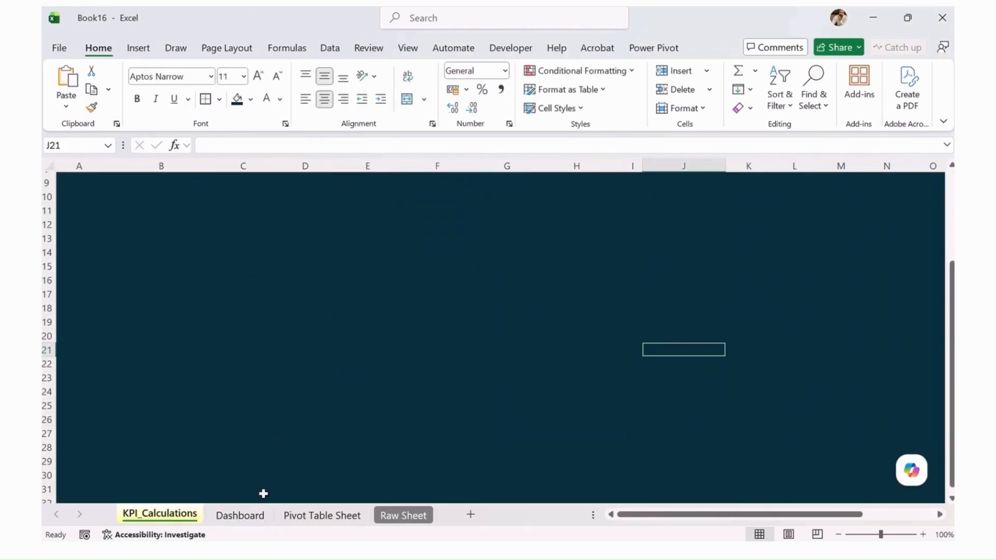
pyautogui.click(240, 515)
pyautogui.click(334, 400)
pyautogui.hotkey('ctrl', 'v')
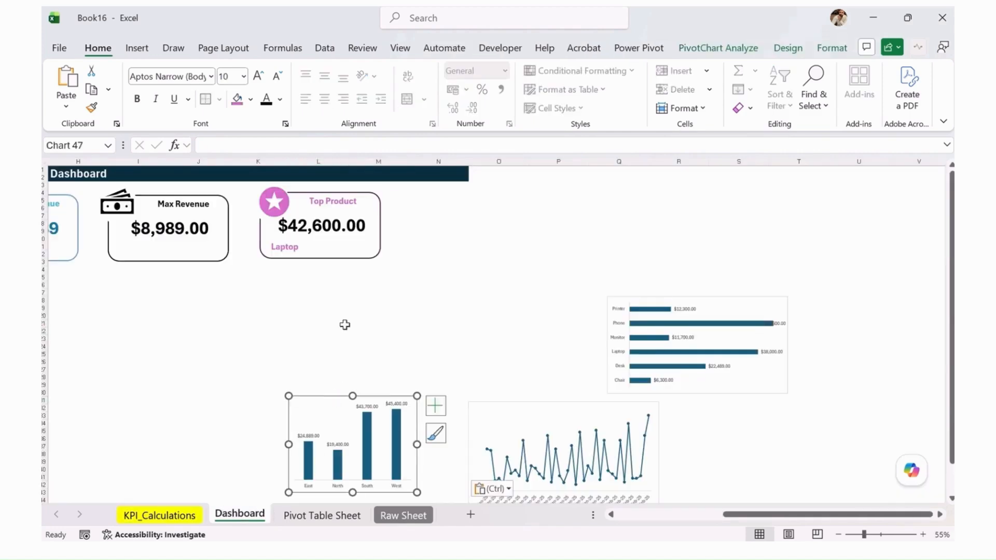
# Place the daily revenue line chart beneath the KPI cards and widen it to span from the Total Revenue card to the Top Product card
pyautogui.click(334, 324)
pyautogui.moveTo(742, 515); pyautogui.dragTo(644, 517)
pyautogui.click(833, 409)
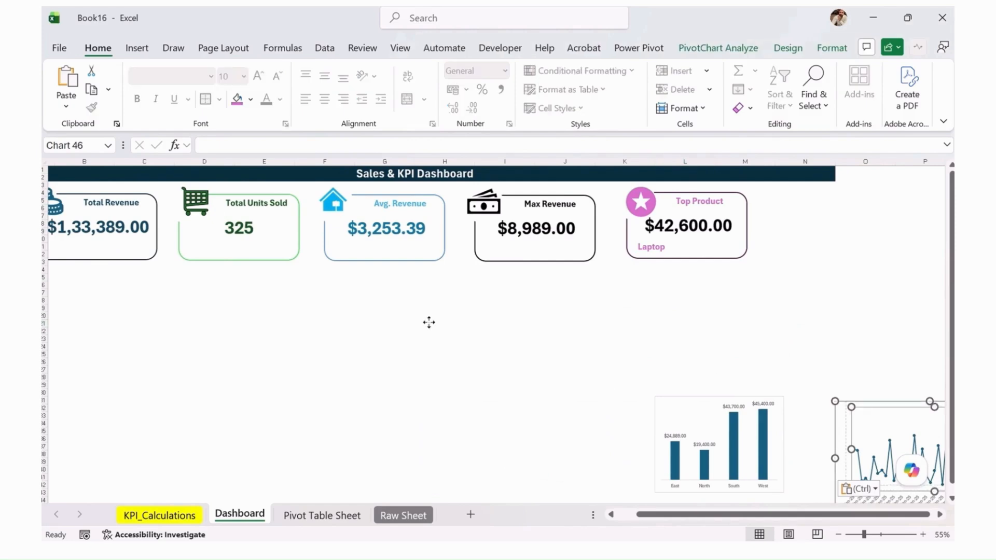
pyautogui.click(861, 402)
pyautogui.moveTo(861, 400); pyautogui.dragTo(123, 286)
pyautogui.keyDown('ctrl'); pyautogui.scroll(-1, 331, 355); pyautogui.keyUp('ctrl')
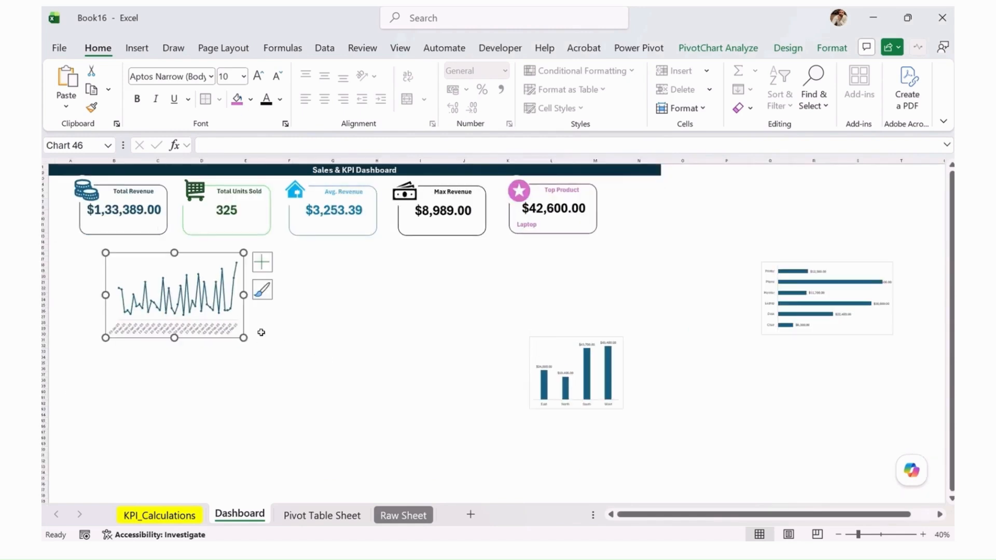
pyautogui.moveTo(186, 255); pyautogui.dragTo(155, 250)
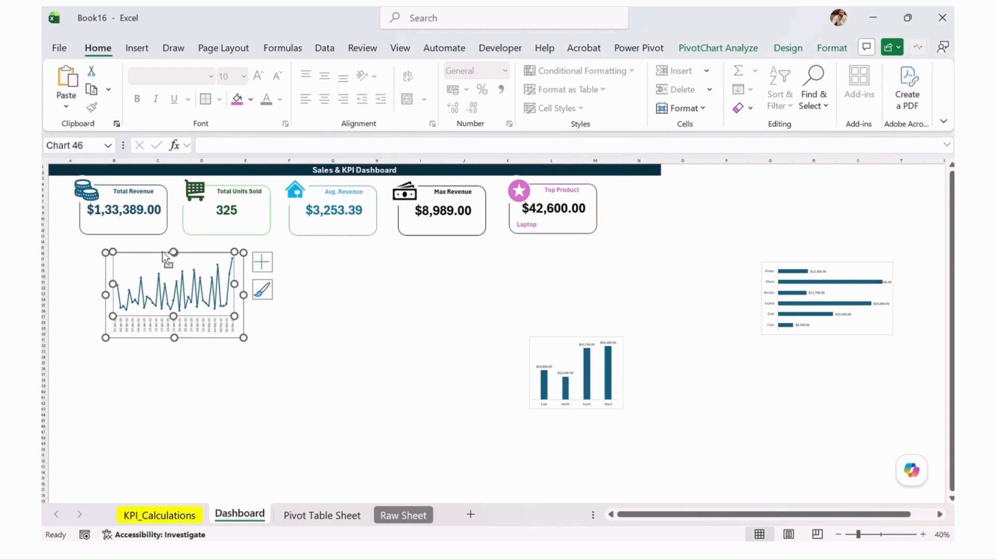
pyautogui.hotkey('ctrl', 'z')
pyautogui.moveTo(236, 343); pyautogui.dragTo(586, 358)
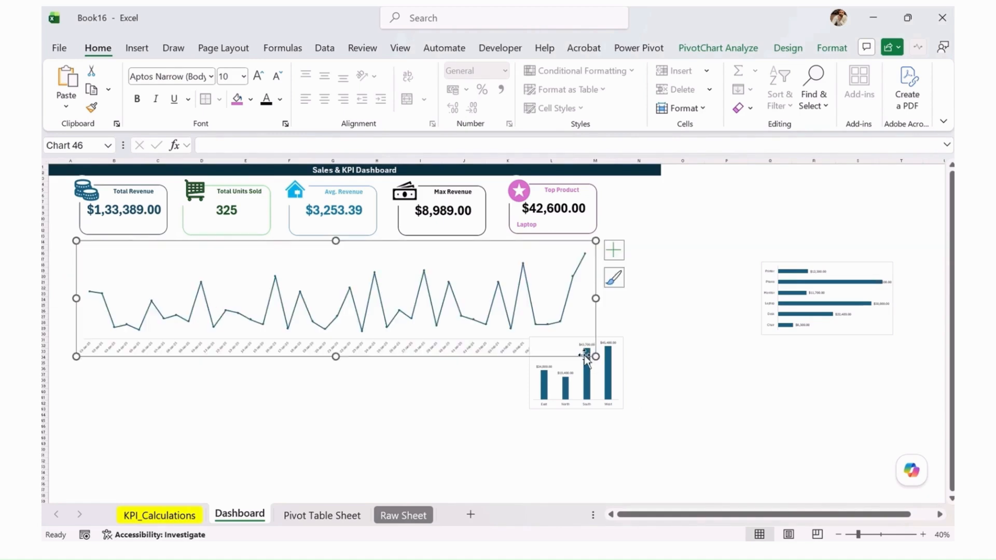
# Show data labels on the daily revenue line chart and nudge the chart to line up with the KPI cards' outer edges
pyautogui.click(614, 250)
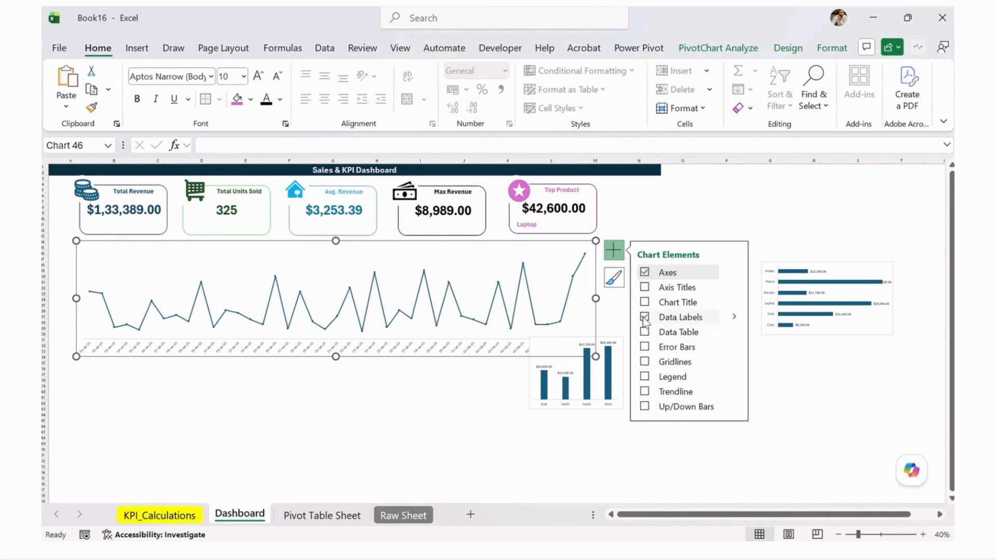
pyautogui.click(644, 318)
pyautogui.moveTo(356, 243); pyautogui.dragTo(360, 240)
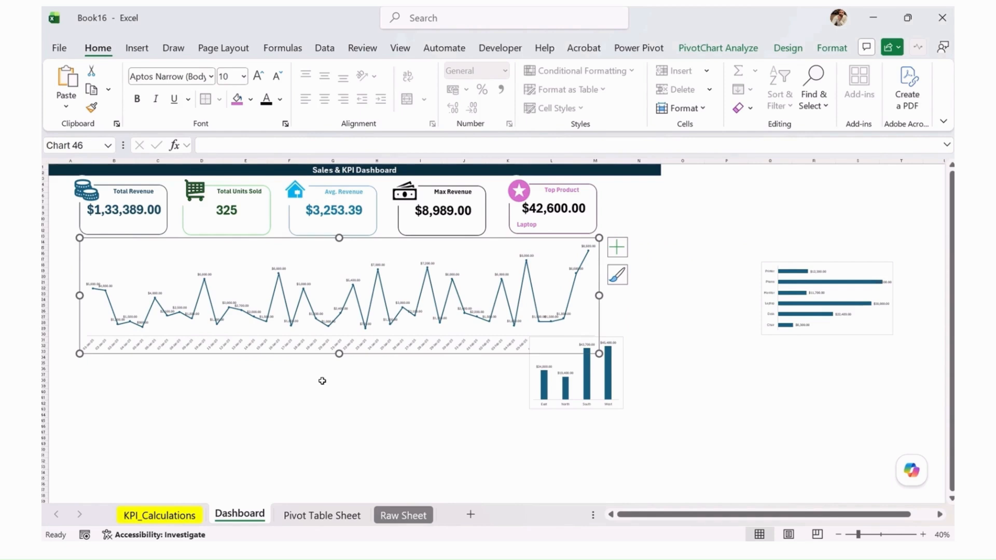
pyautogui.click(618, 382)
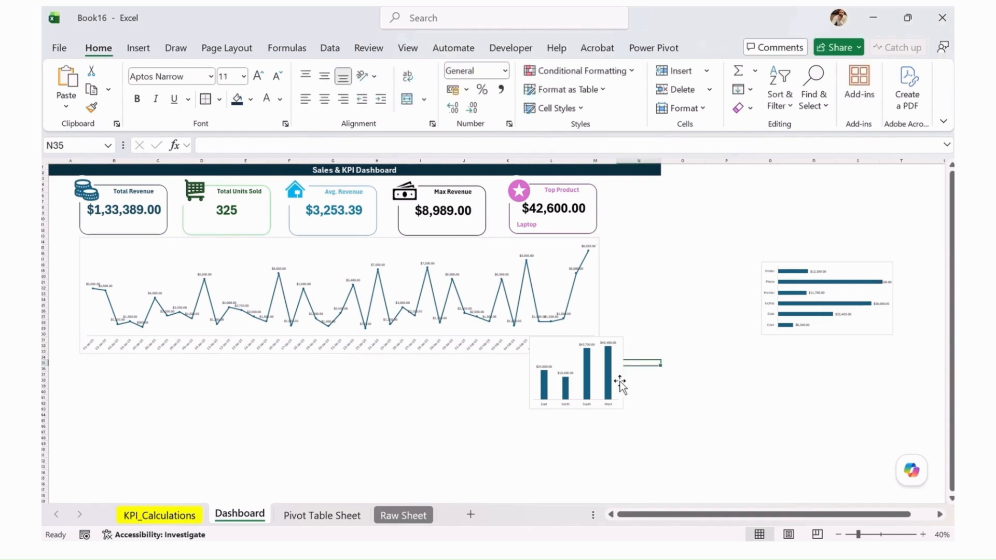
# Place the region column chart and product bar chart side by side beneath the line chart, enlarging the bar chart to the line chart's right edge
pyautogui.moveTo(611, 413); pyautogui.dragTo(208, 464)
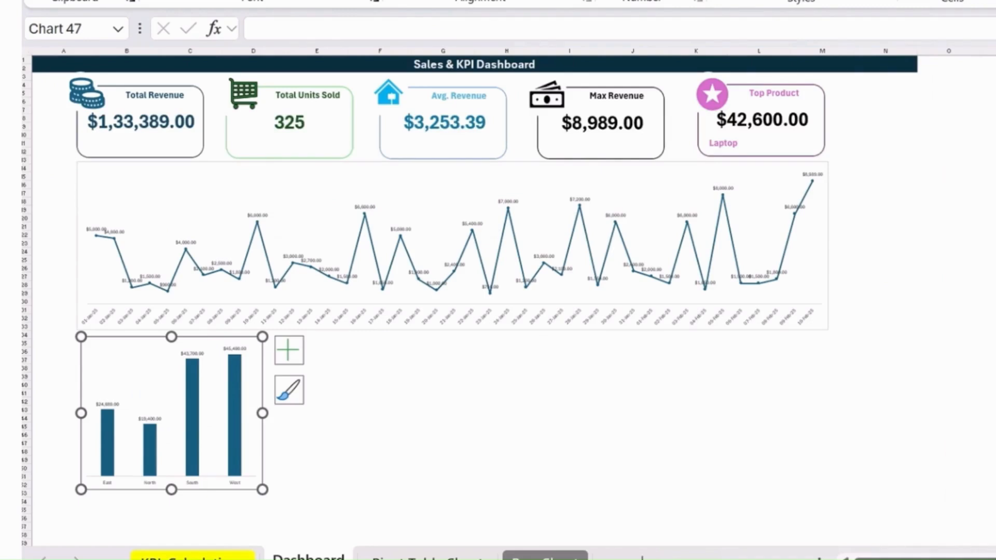
pyautogui.moveTo(995, 358); pyautogui.dragTo(507, 439)
pyautogui.moveTo(587, 440); pyautogui.dragTo(827, 496)
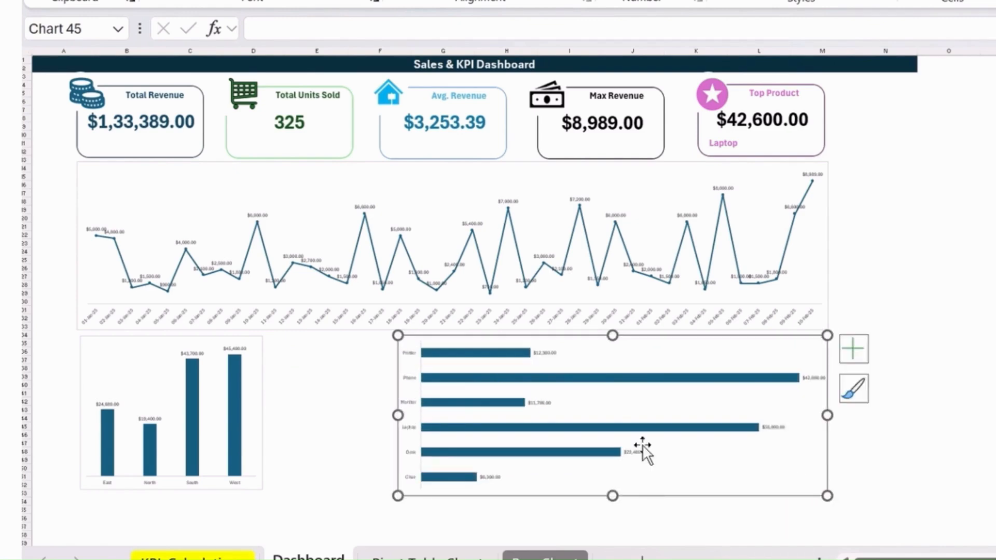
pyautogui.click(395, 385)
pyautogui.moveTo(305, 346); pyautogui.dragTo(369, 467)
pyautogui.click(332, 493)
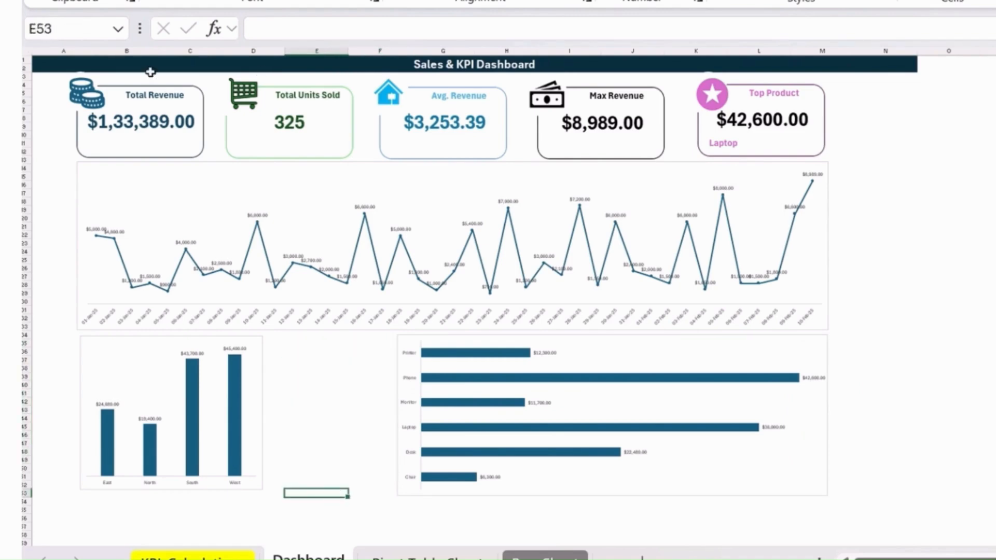
pyautogui.click(327, 3)
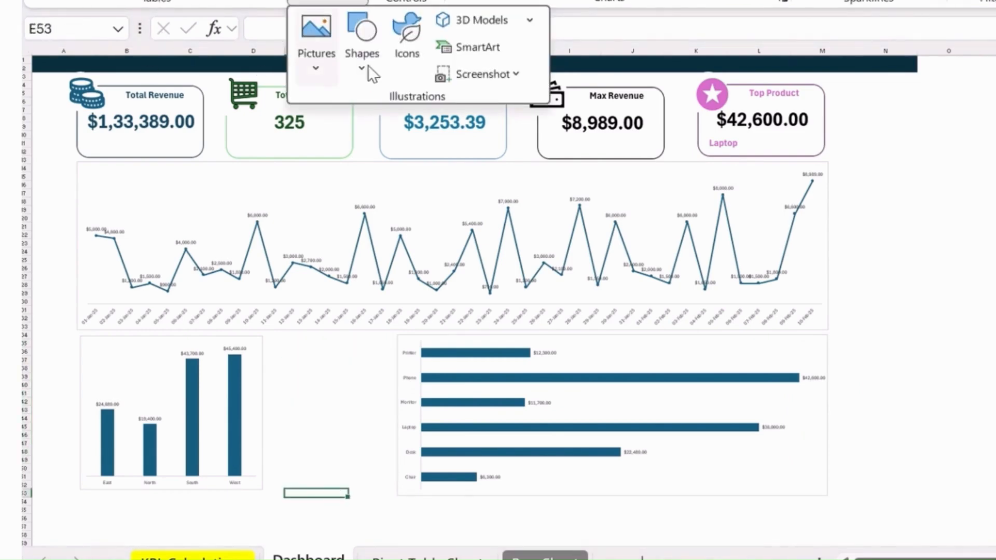
pyautogui.press('Escape')
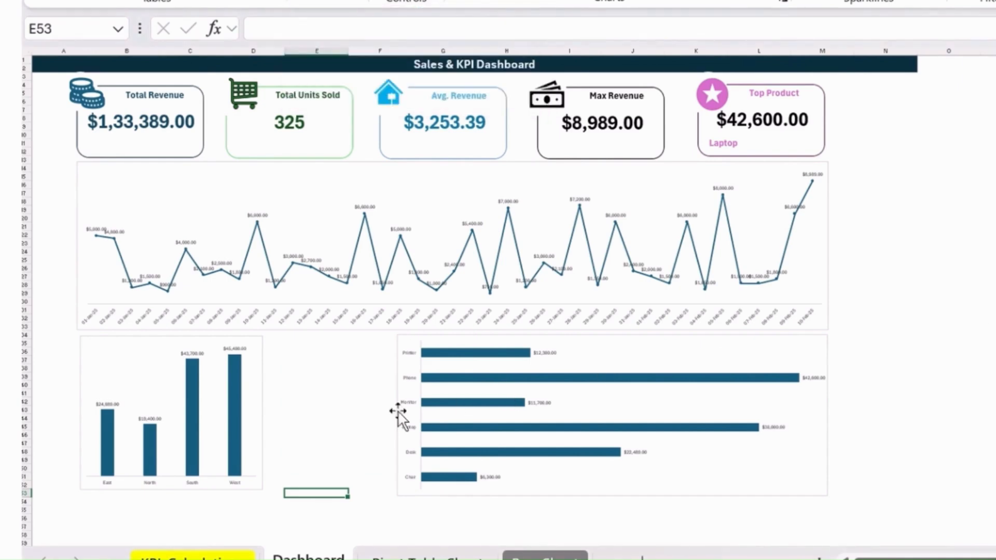
# Widen the region column chart toward the product bar chart, align their top edges and slightly shorten the bar chart to even their heights
pyautogui.click(254, 419)
pyautogui.moveTo(262, 413); pyautogui.dragTo(373, 413)
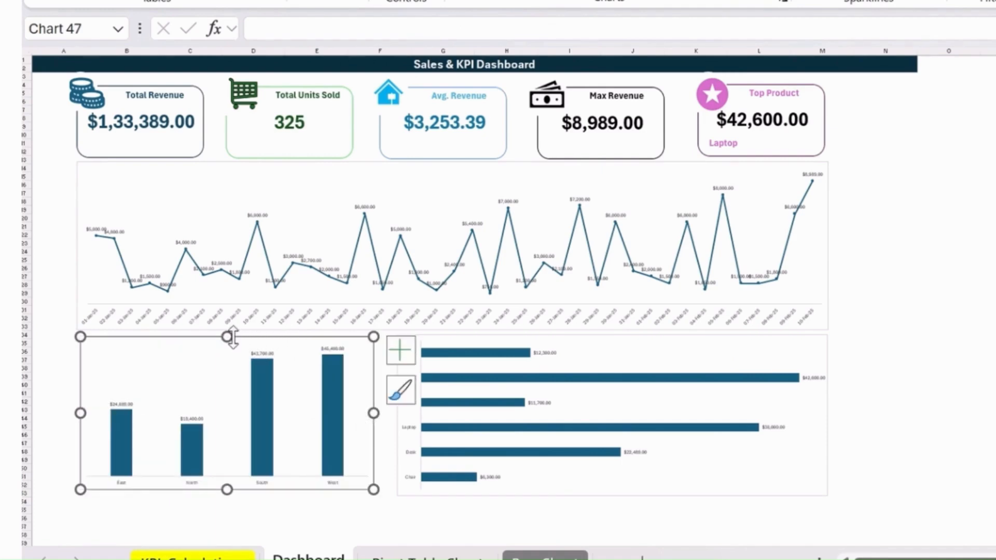
pyautogui.moveTo(228, 337); pyautogui.dragTo(228, 334)
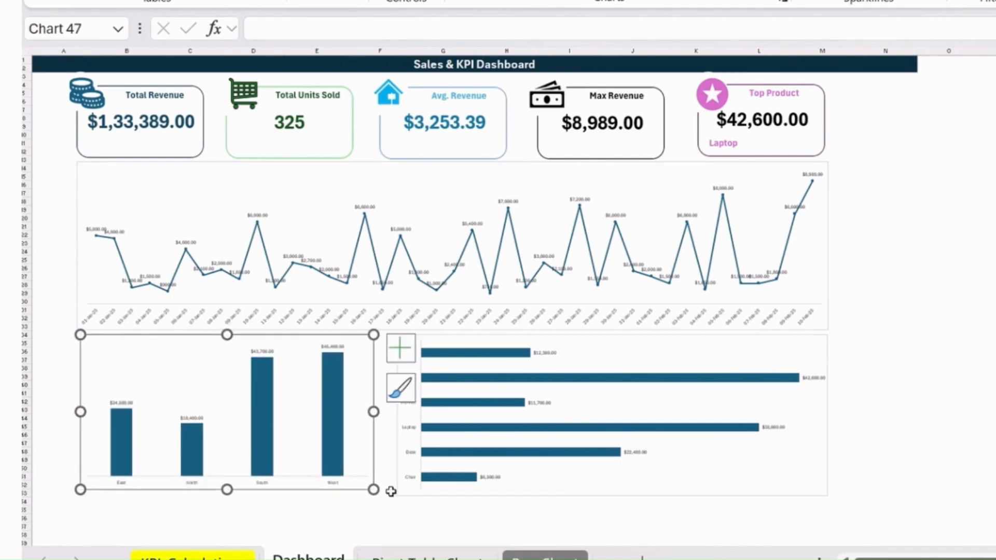
pyautogui.click(416, 503)
pyautogui.moveTo(613, 495); pyautogui.dragTo(613, 492)
pyautogui.click(929, 420)
pyautogui.click(886, 217)
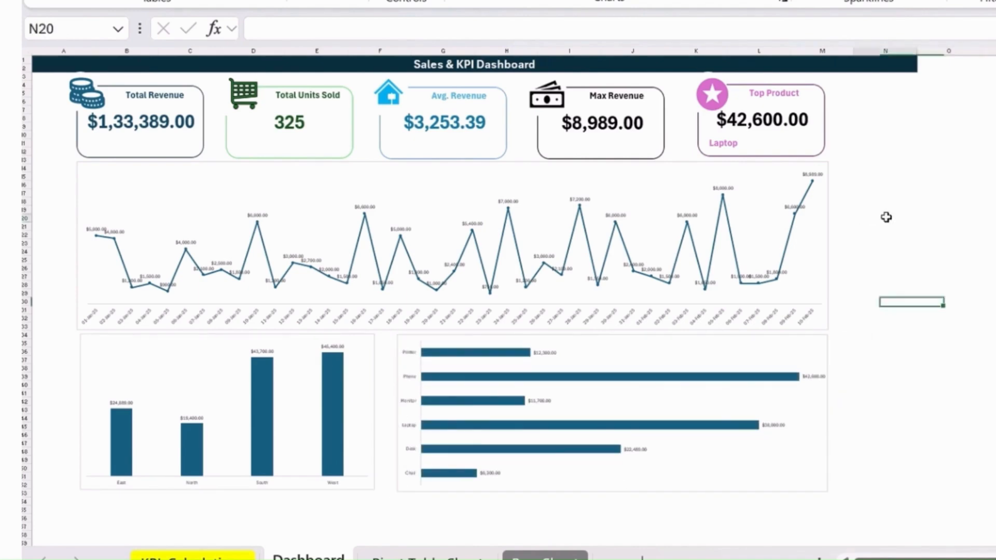
# Set the outline weight of the daily revenue line chart to 3 pt
pyautogui.click(97, 166)
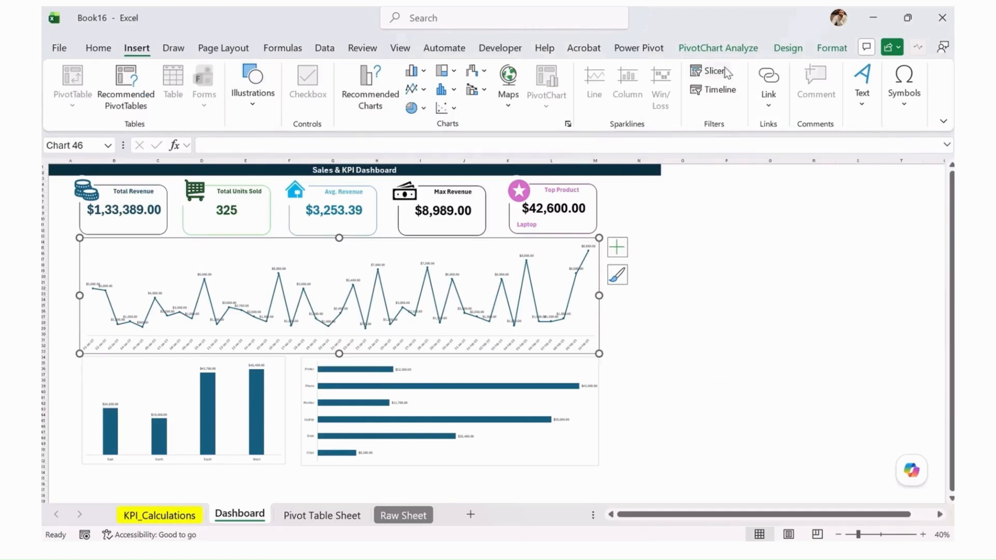
pyautogui.click(820, 49)
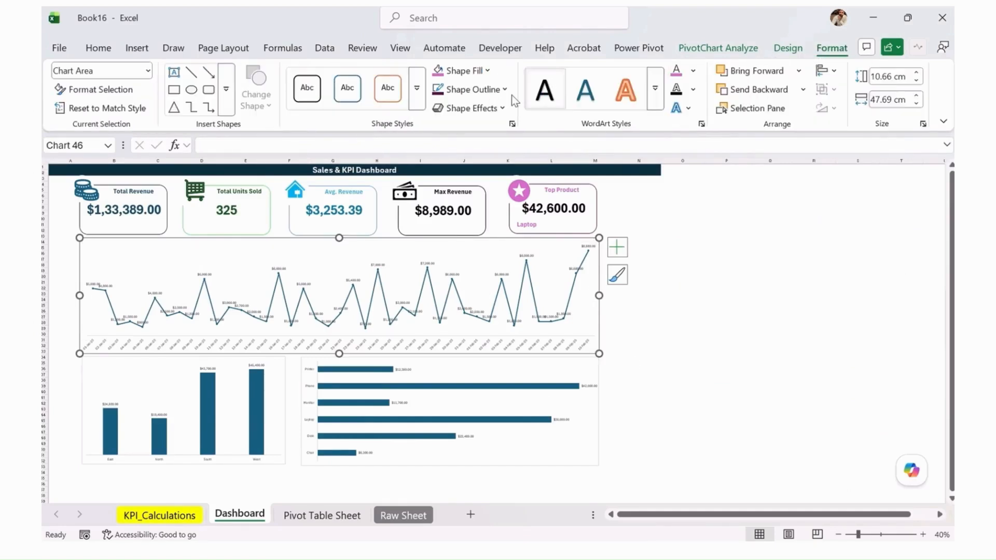
pyautogui.click(499, 89)
pyautogui.moveTo(536, 405)
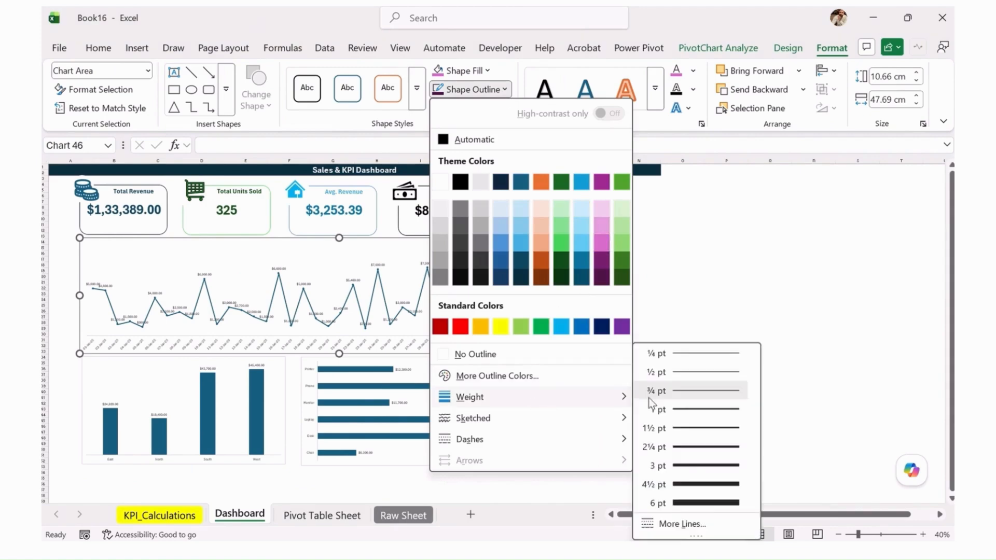
pyautogui.click(696, 465)
# Set the outline weight of the product revenue bar chart's chart area to 3 pt
pyautogui.click(594, 405)
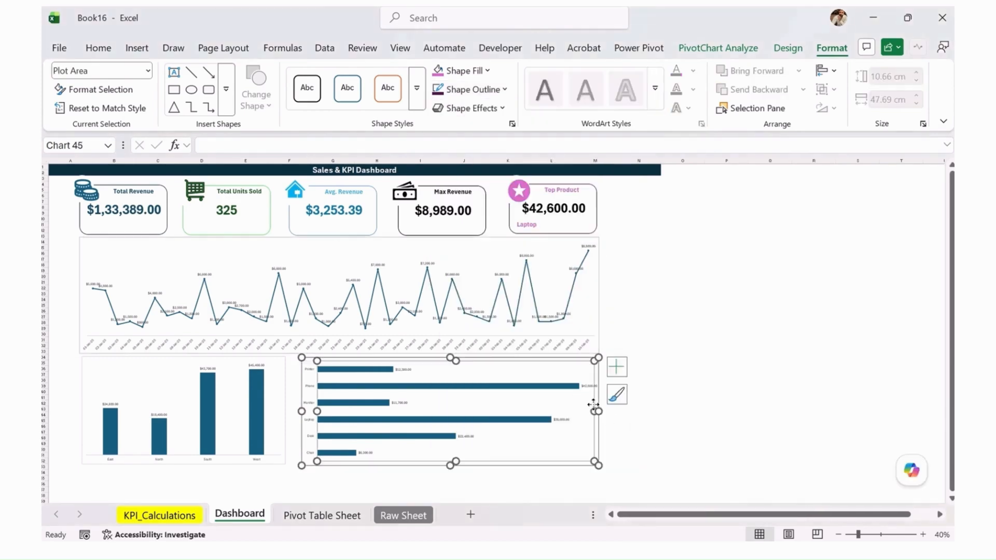
pyautogui.click(598, 376)
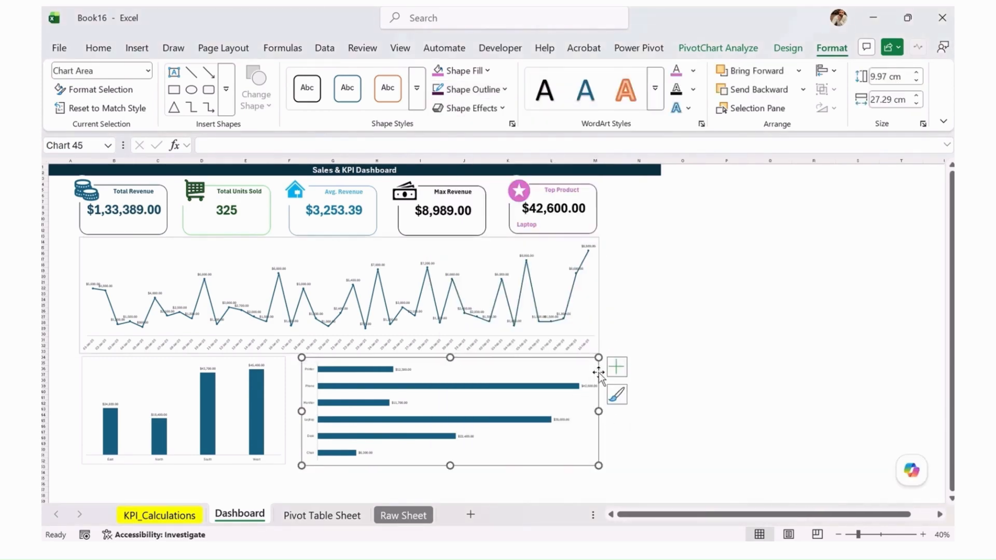
pyautogui.click(470, 89)
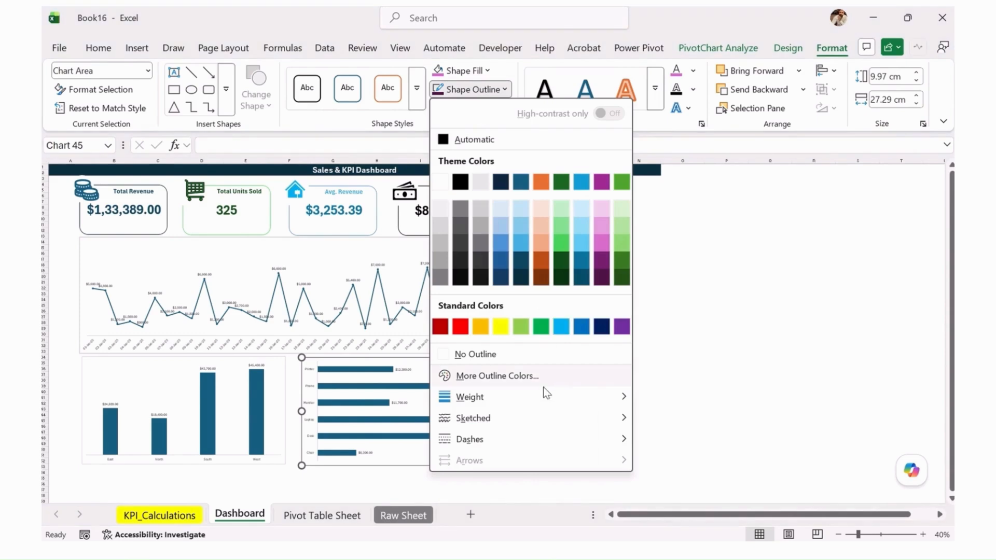
pyautogui.moveTo(543, 395)
pyautogui.click(687, 467)
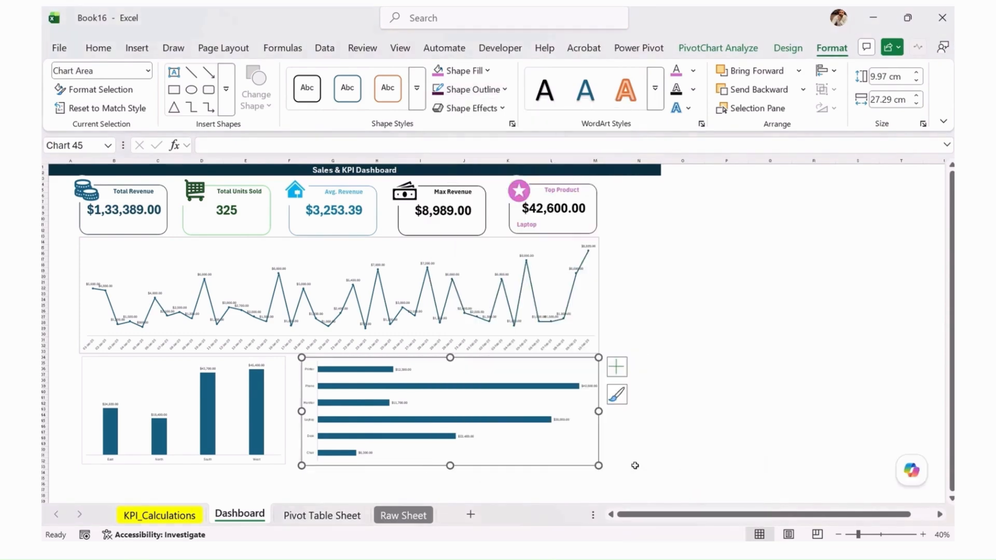
# Set the outline weight of the region revenue column chart to 3 pt and deselect the chart
pyautogui.click(278, 462)
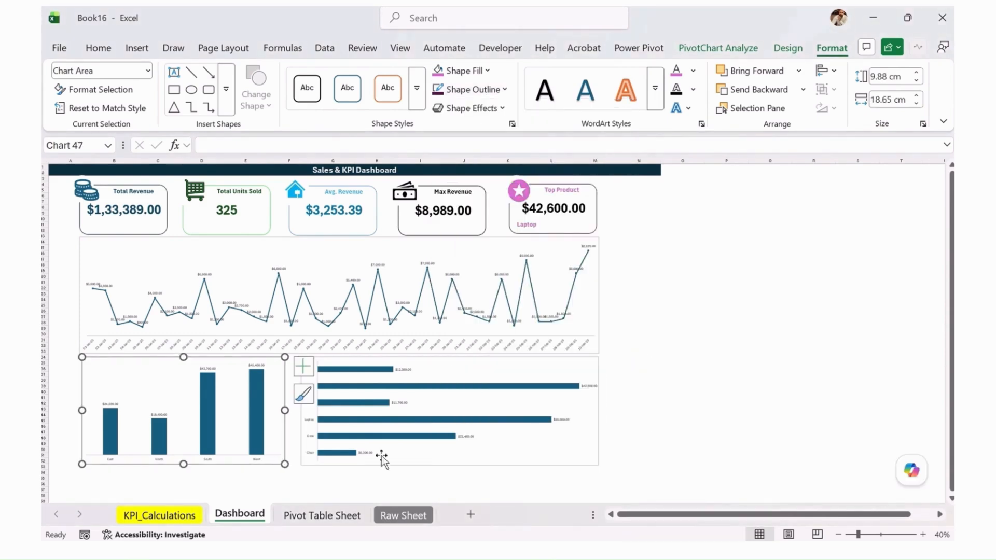
pyautogui.click(470, 89)
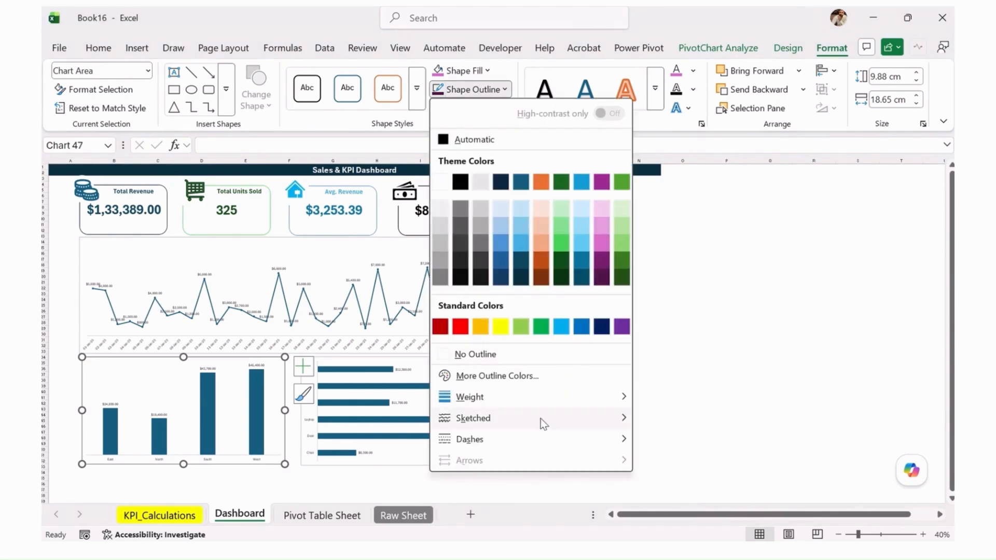
pyautogui.moveTo(540, 400)
pyautogui.click(698, 468)
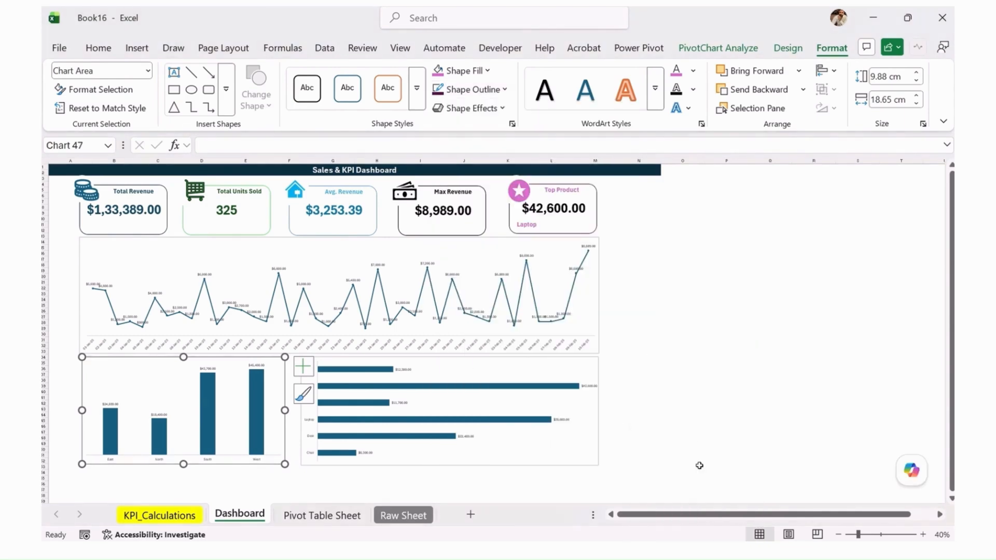
pyautogui.click(677, 358)
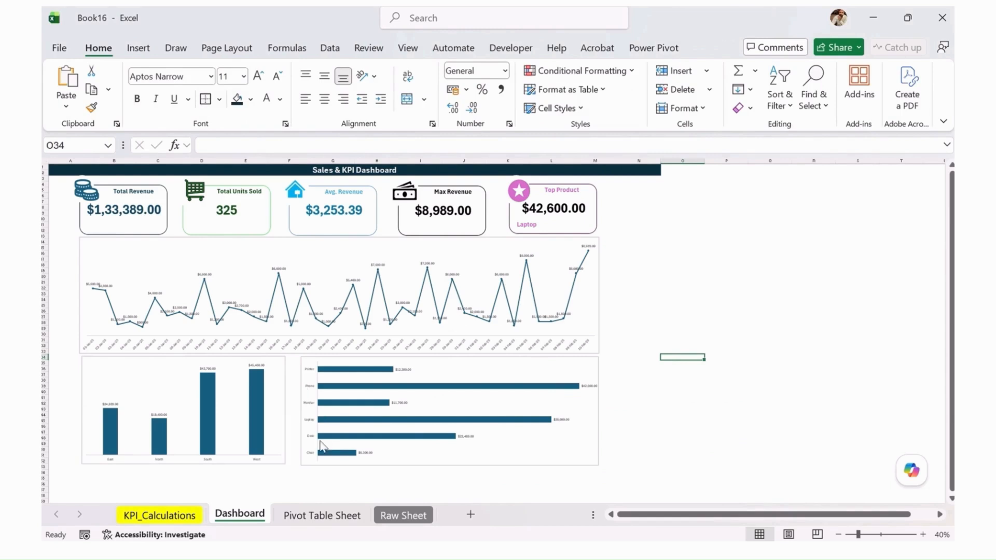
pyautogui.click(643, 283)
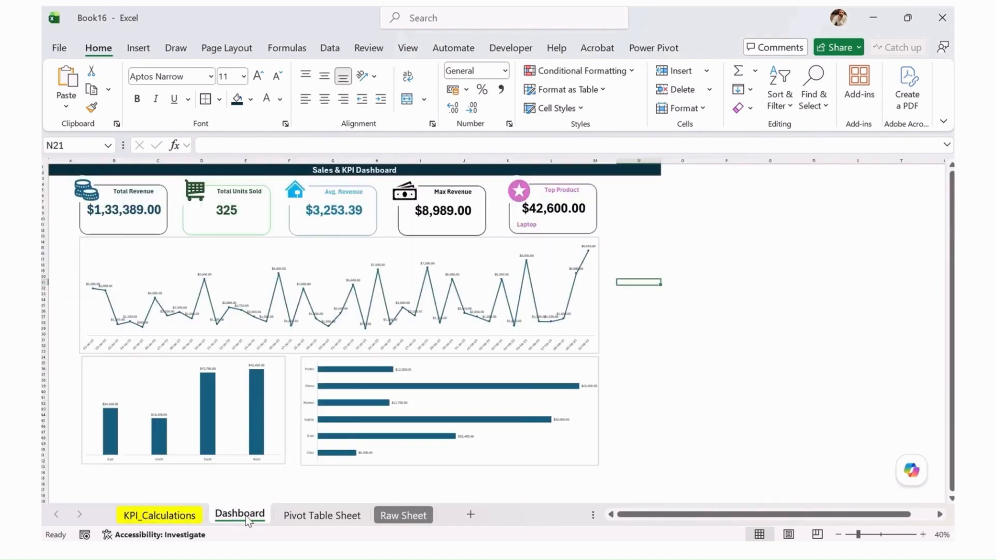
# Insert slicers for Salesperson, Region and Category from the product revenue pivot table on the Pivot Table Sheet
pyautogui.click(321, 516)
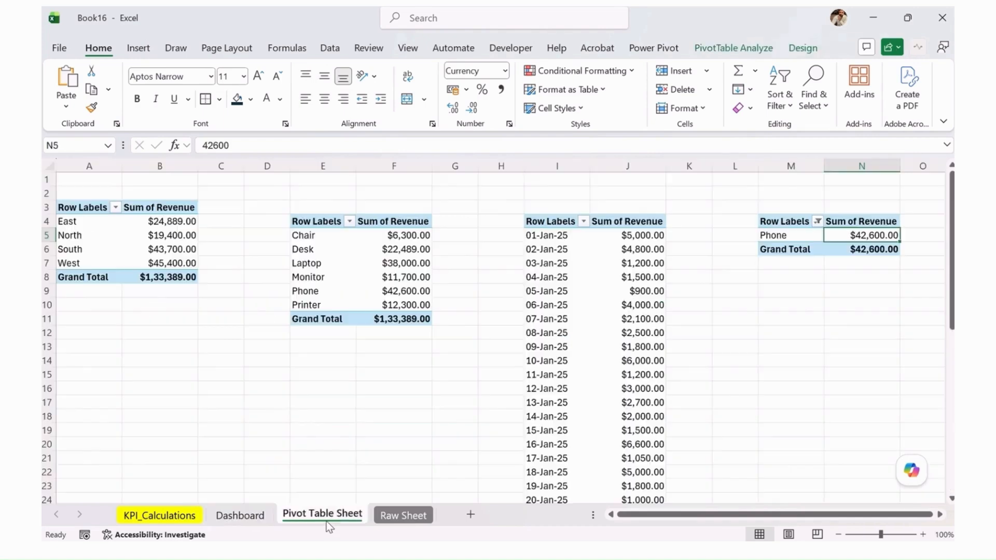
pyautogui.click(345, 278)
pyautogui.click(733, 48)
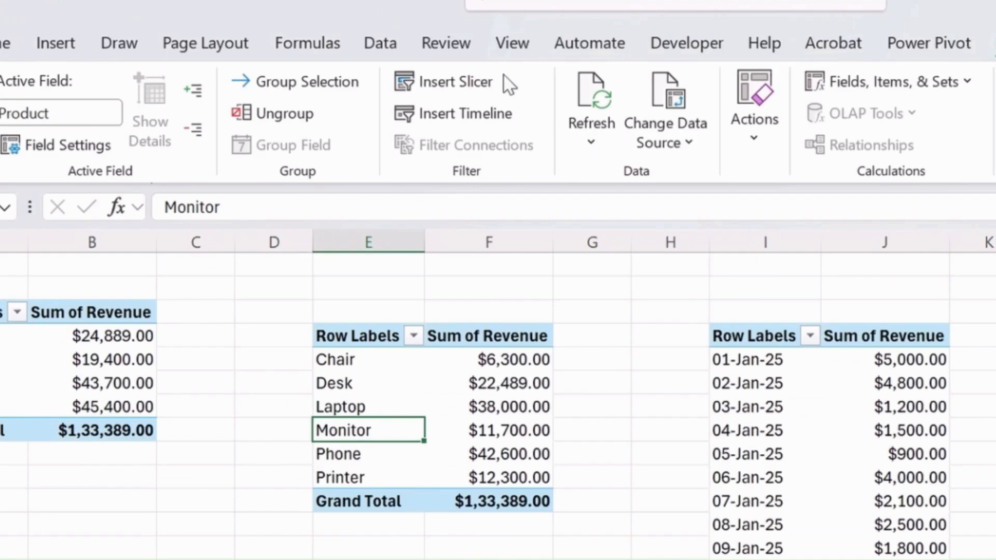
pyautogui.click(470, 79)
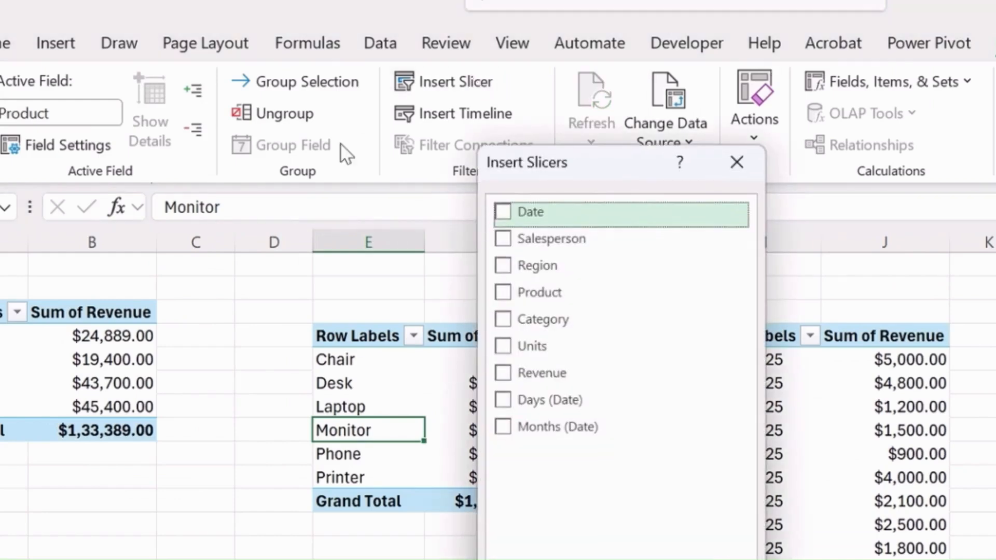
pyautogui.click(501, 267)
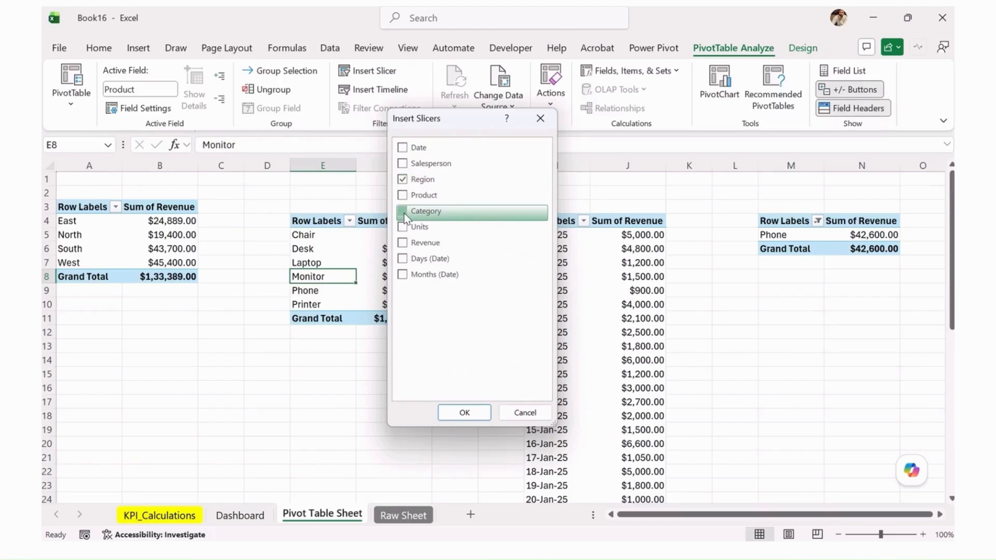
pyautogui.click(505, 320)
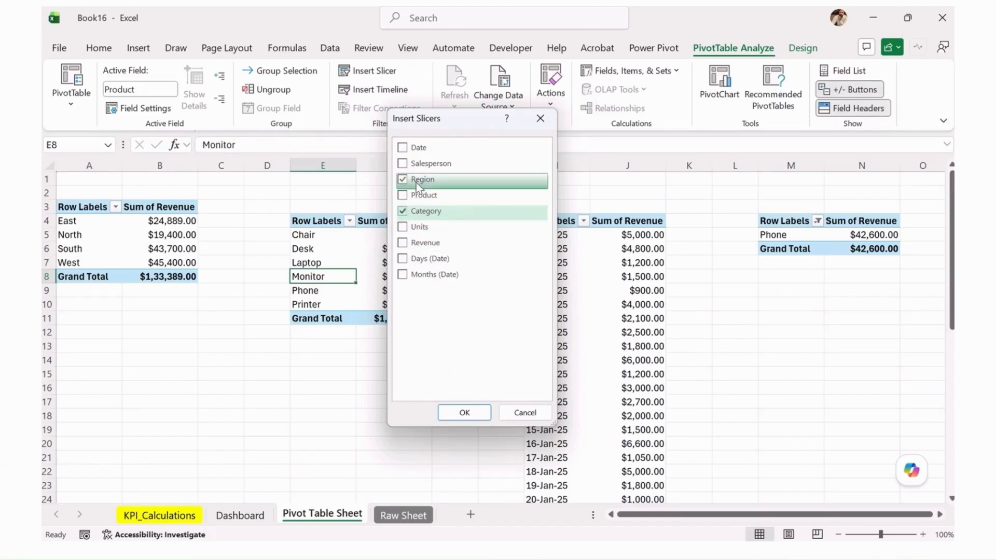
pyautogui.click(408, 148)
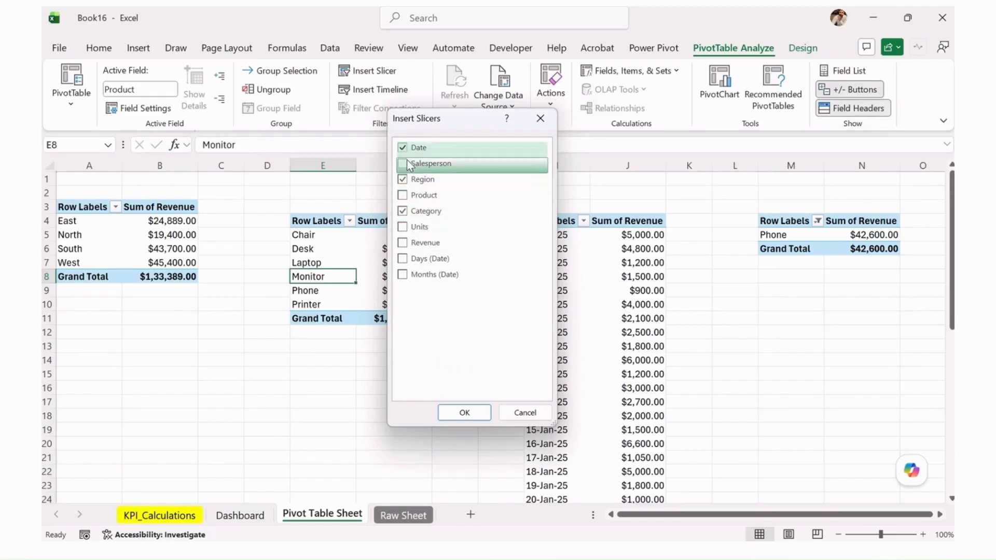
pyautogui.click(464, 411)
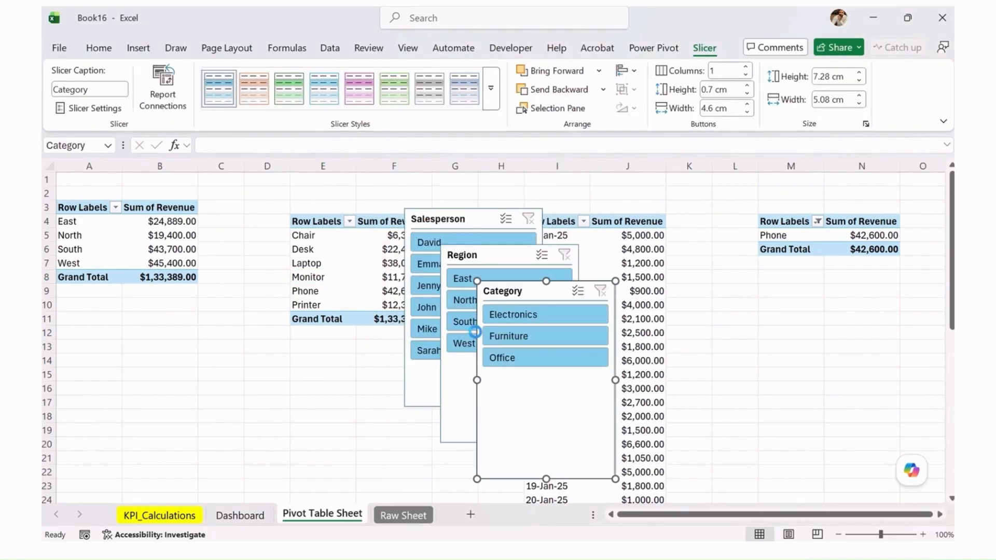
# Move the Category slicer from the Pivot Table Sheet to the Dashboard sheet and place it beside the Top Product card
pyautogui.press('Delete')
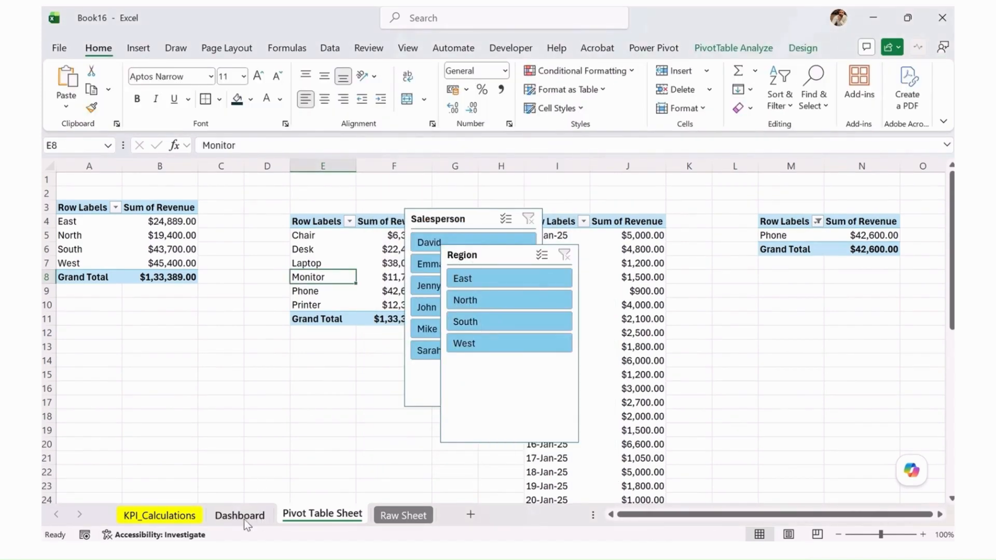
pyautogui.click(224, 519)
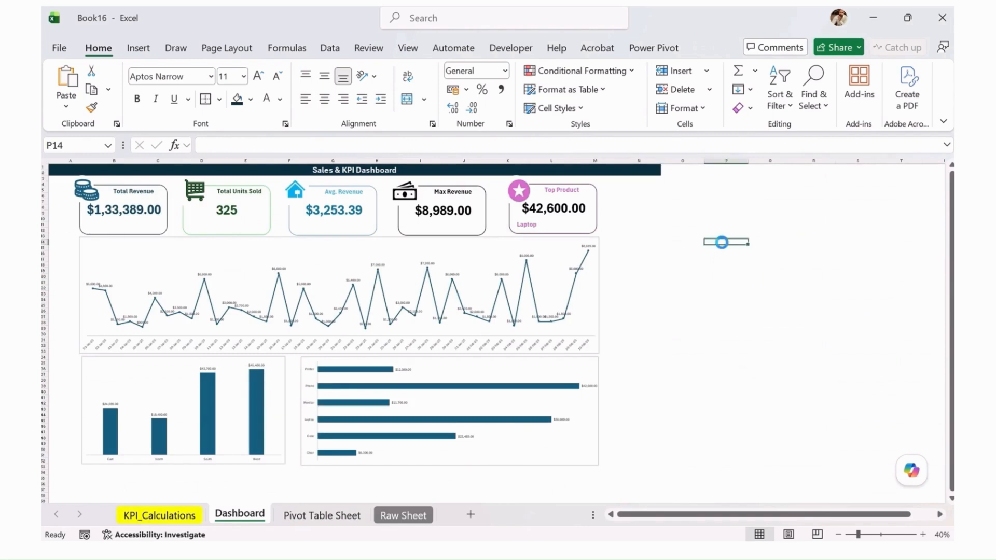
pyautogui.hotkey('ctrl', 'v')
pyautogui.moveTo(753, 244); pyautogui.dragTo(657, 186)
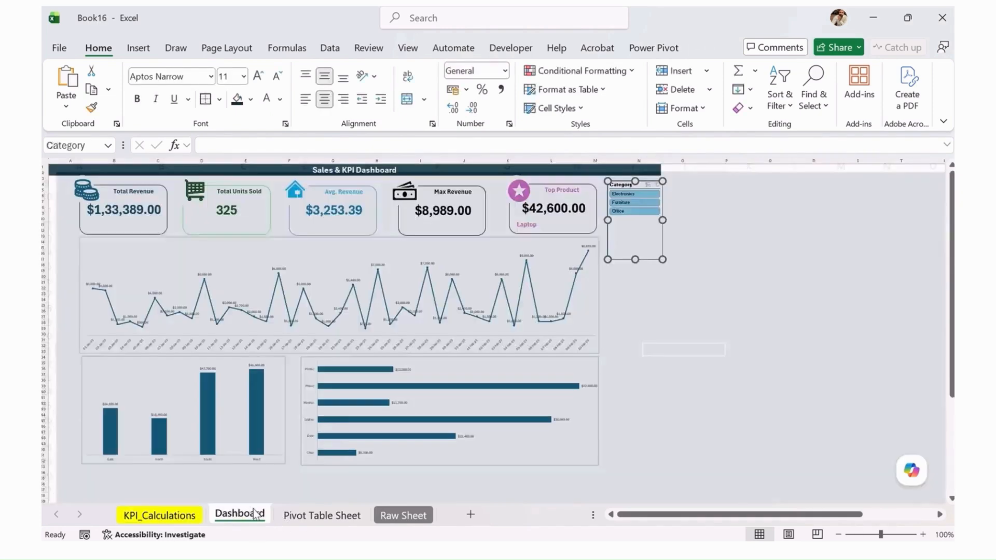
# Move the Region and Salesperson slicers from the Pivot Table Sheet to the Dashboard sheet and stack them beneath the Category slicer
pyautogui.click(310, 514)
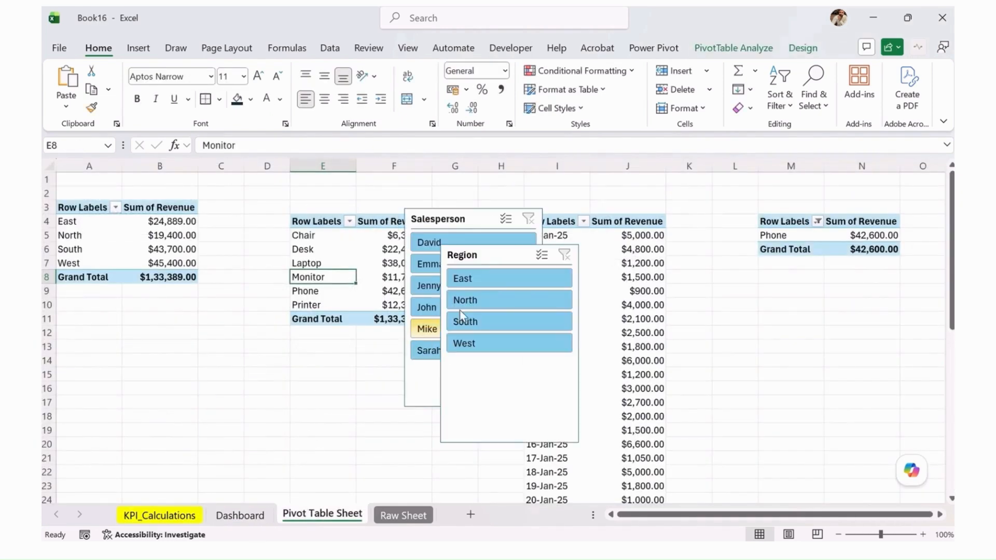
pyautogui.click(484, 253)
pyautogui.keyDown('ctrl'); pyautogui.click(466, 220); pyautogui.keyUp('ctrl')
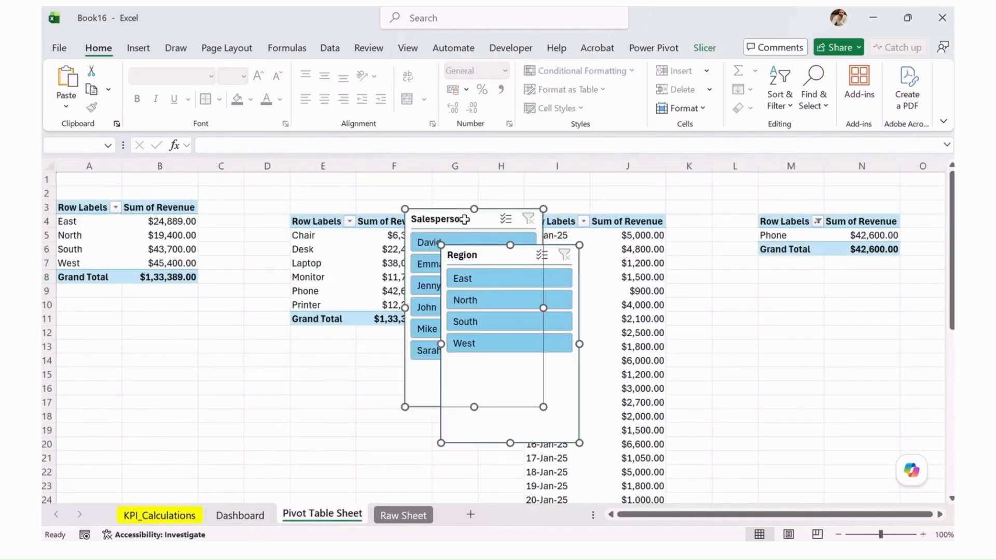
pyautogui.hotkey('ctrl', 'x')
pyautogui.click(269, 515)
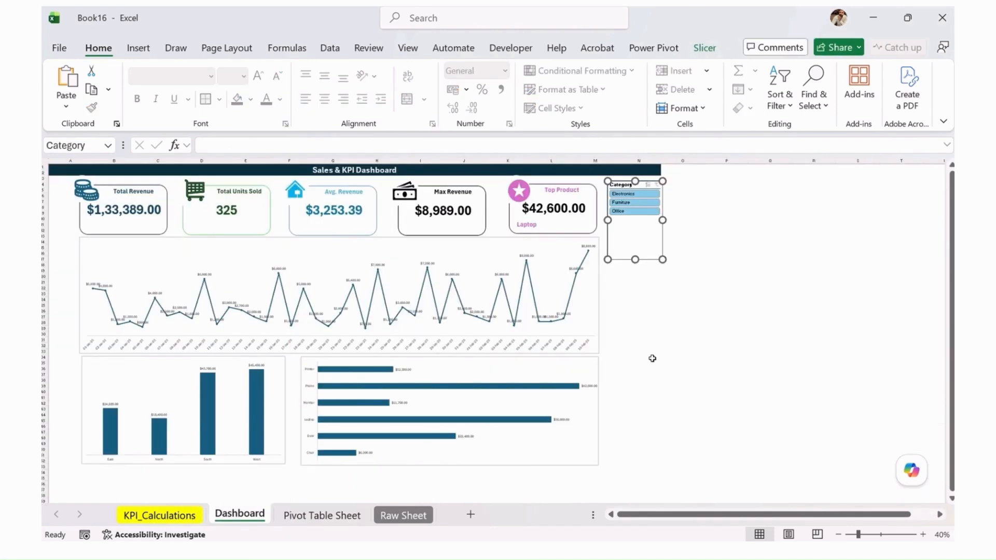
pyautogui.click(740, 249)
pyautogui.hotkey('ctrl', 'v')
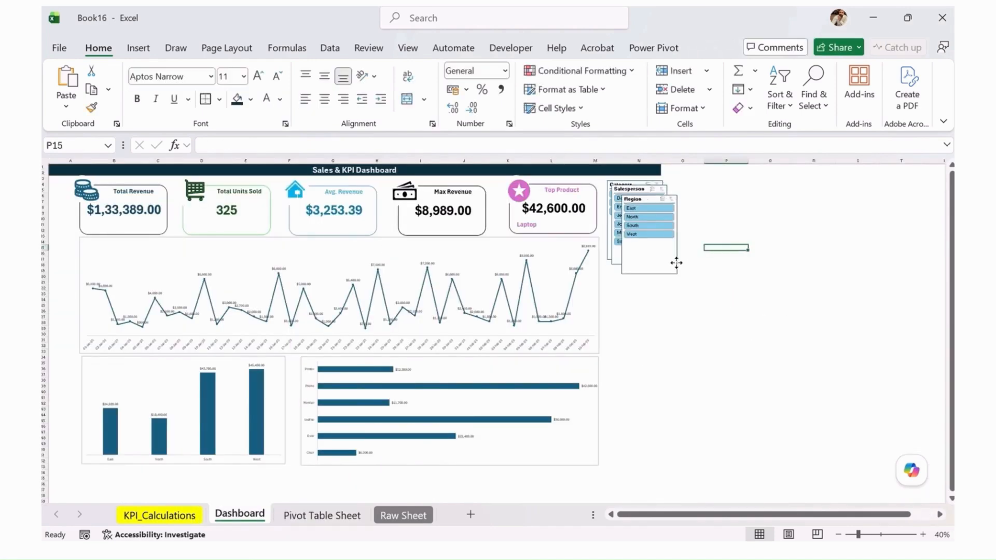
pyautogui.moveTo(673, 260); pyautogui.dragTo(662, 329)
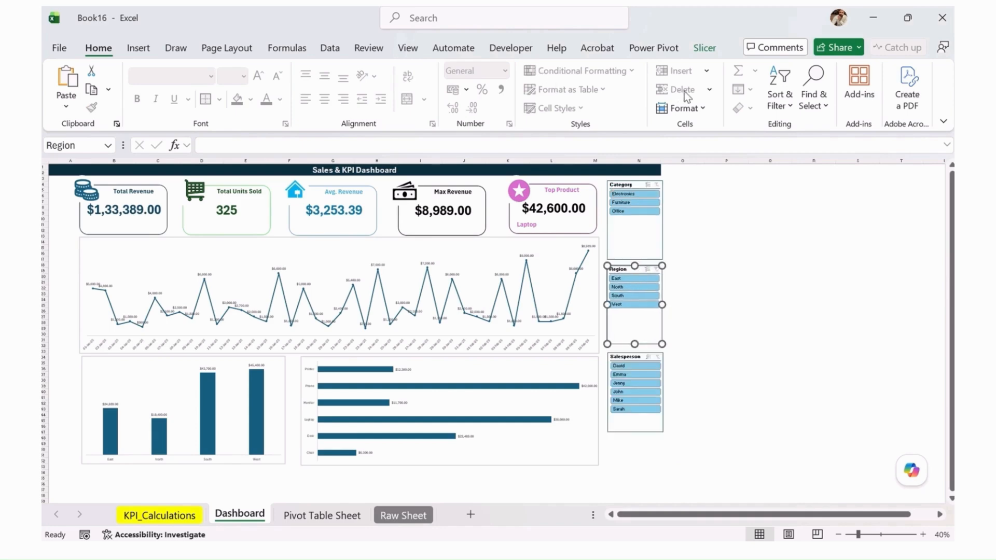
# Apply the light green slicer style to the Region slicer and the light purple style to the Category slicer
pyautogui.click(704, 48)
pyautogui.click(289, 88)
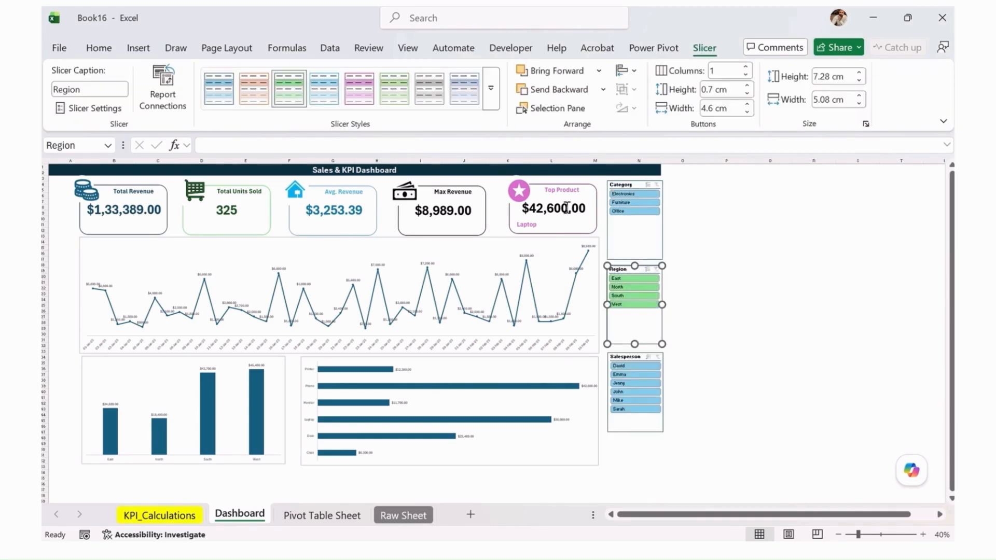
pyautogui.click(642, 180)
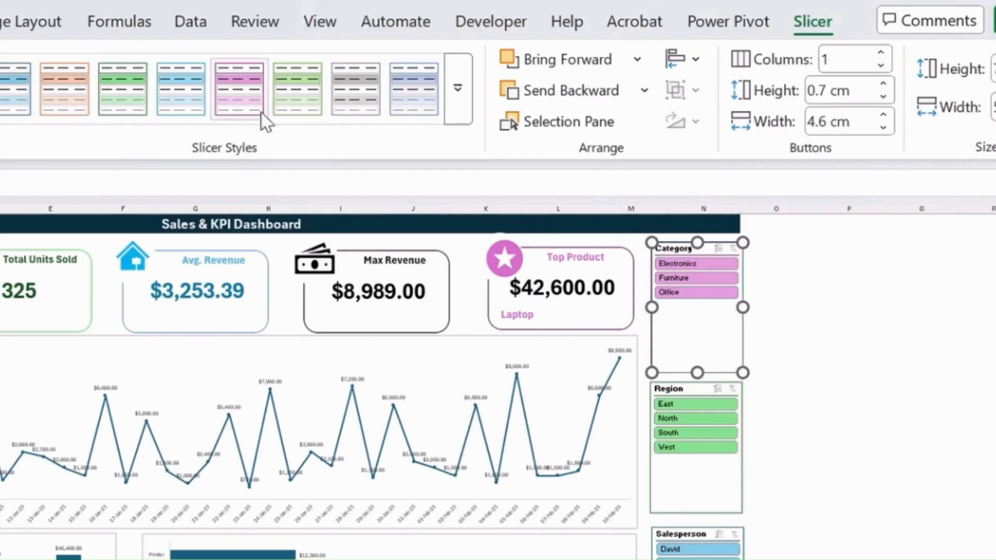
pyautogui.click(359, 88)
# Apply the light orange slicer style to the Salesperson slicer and deselect it
pyautogui.click(677, 535)
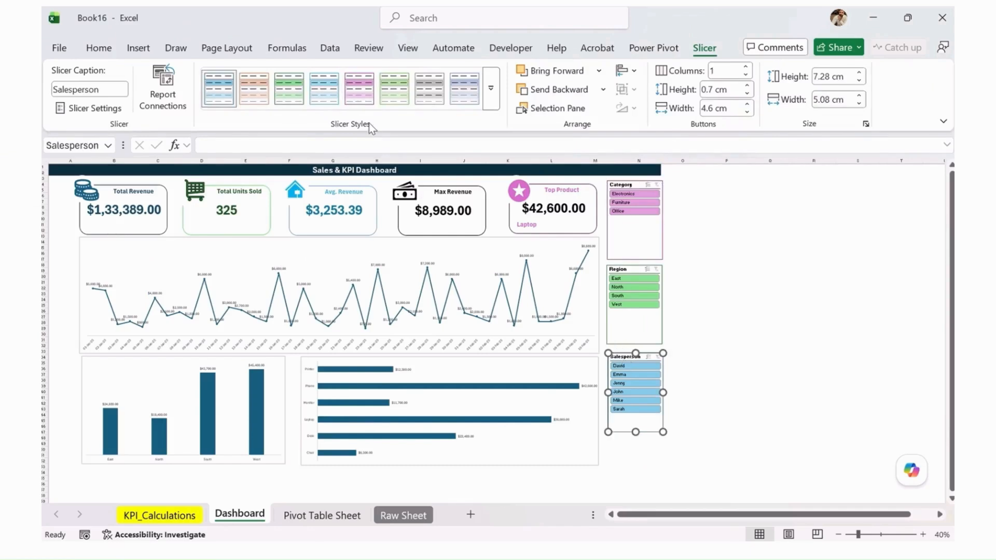
pyautogui.click(491, 89)
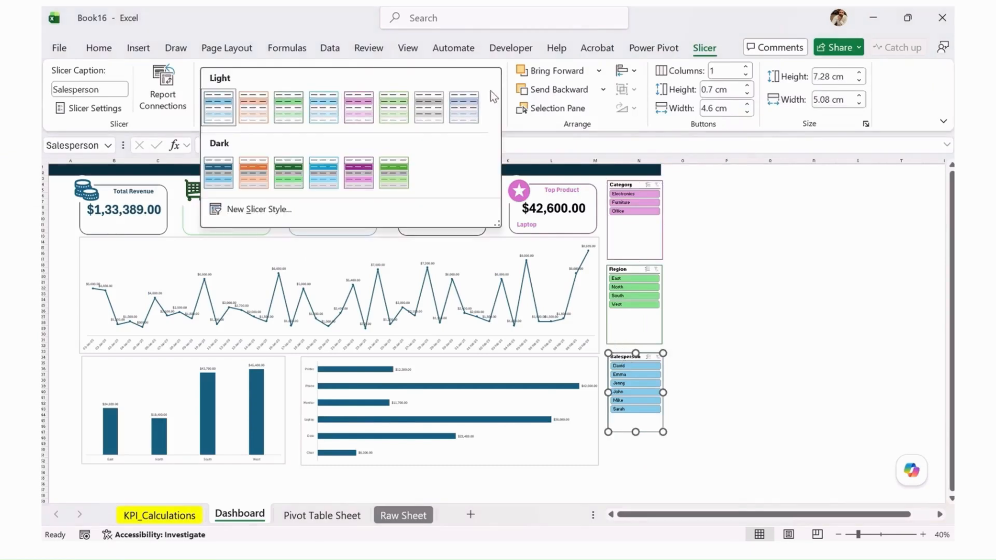
pyautogui.click(256, 120)
pyautogui.click(682, 328)
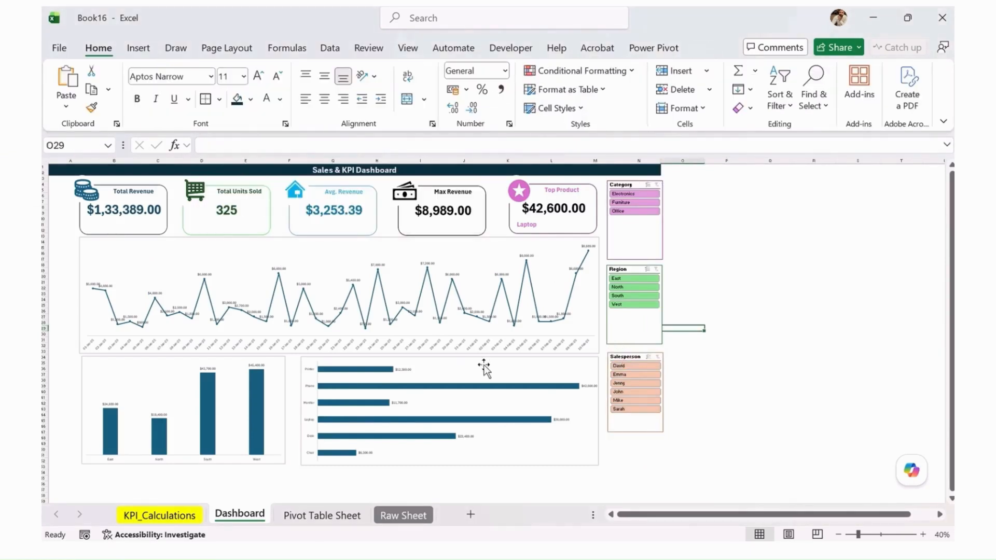
pyautogui.click(305, 241)
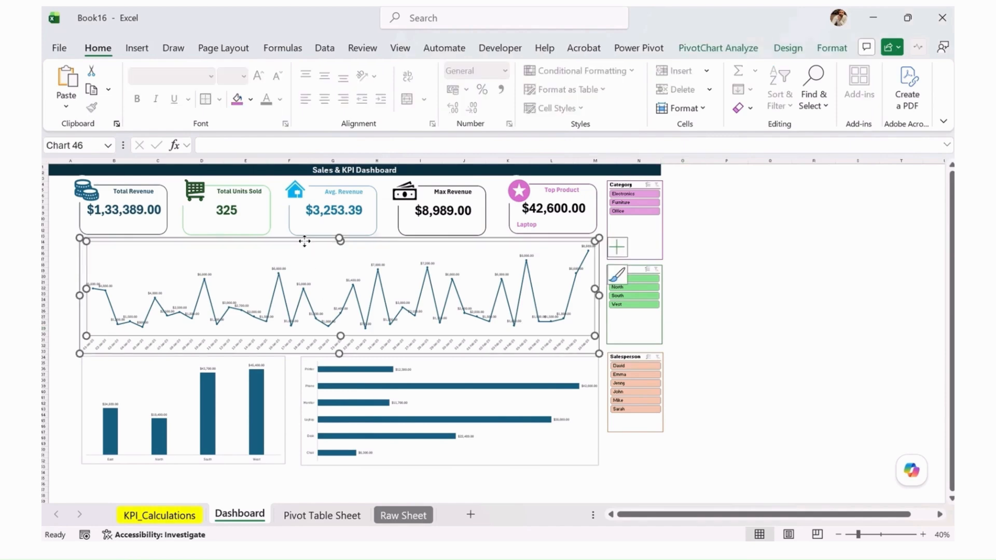
pyautogui.click(727, 343)
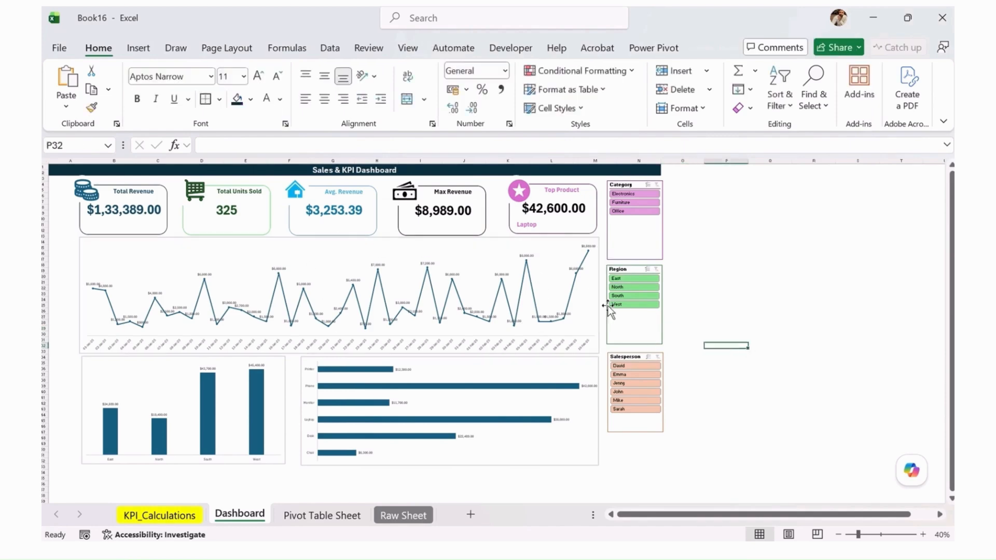
# Connect the Category slicer to PivotTable3, PivotTable6 and PivotTable7 through its report connections
pyautogui.click(636, 187)
pyautogui.click(705, 49)
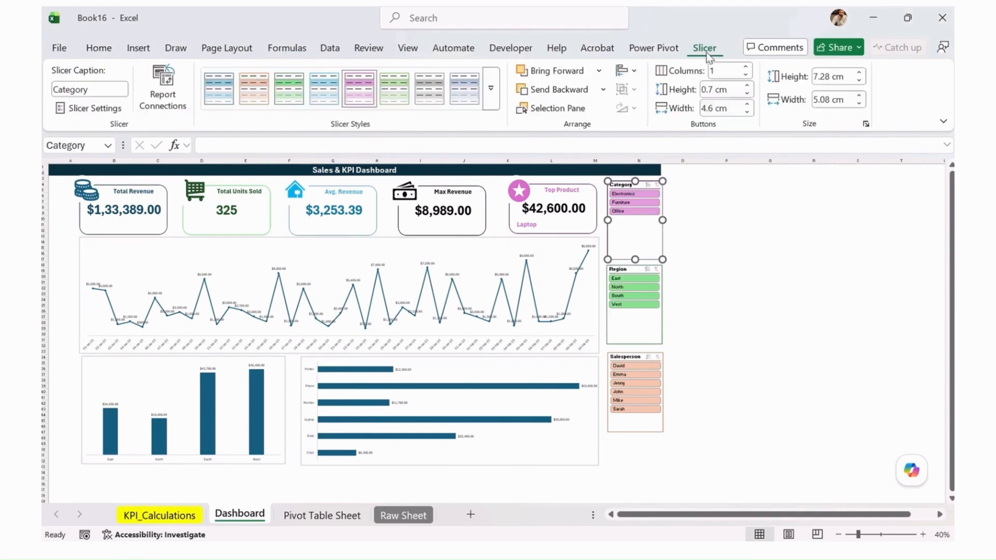
pyautogui.click(162, 99)
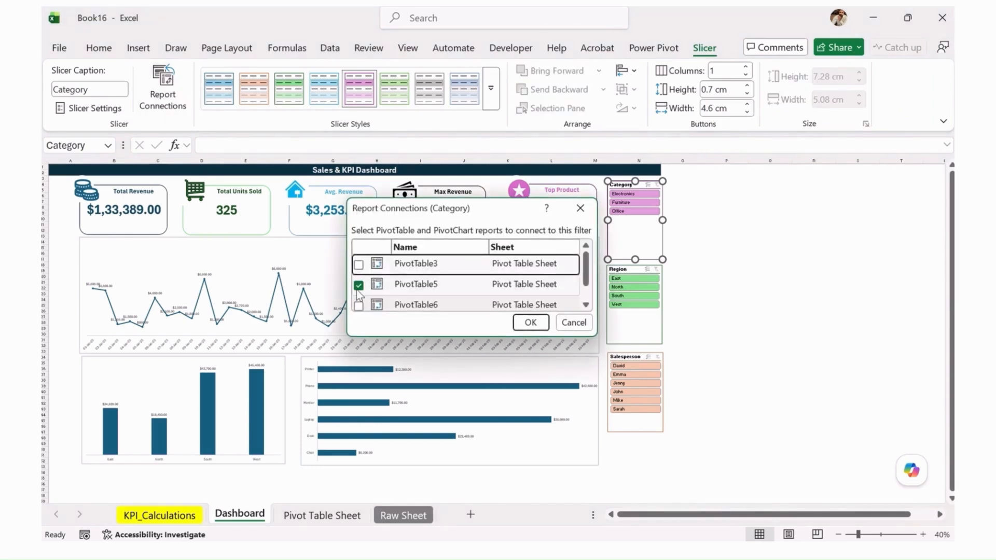
pyautogui.click(359, 265)
pyautogui.click(359, 306)
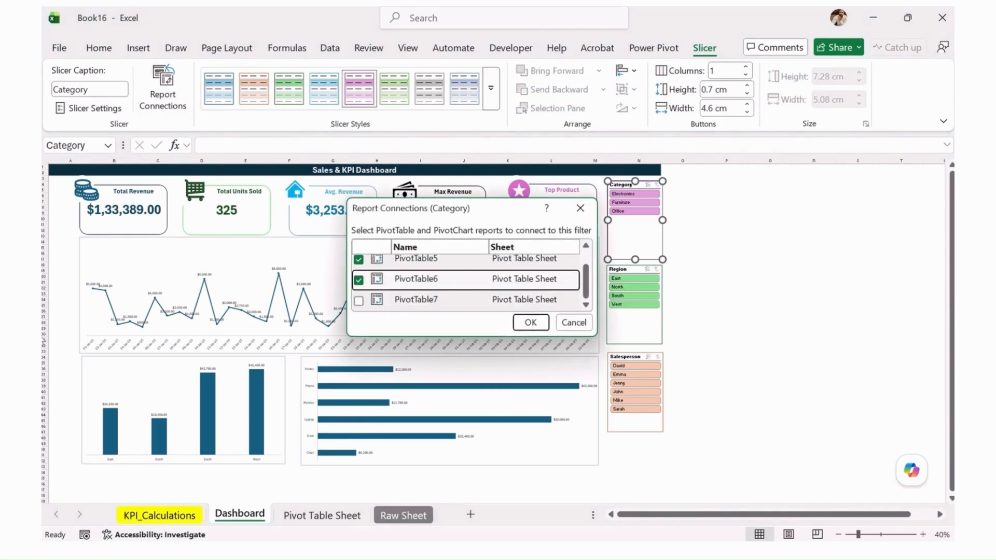
pyautogui.click(359, 300)
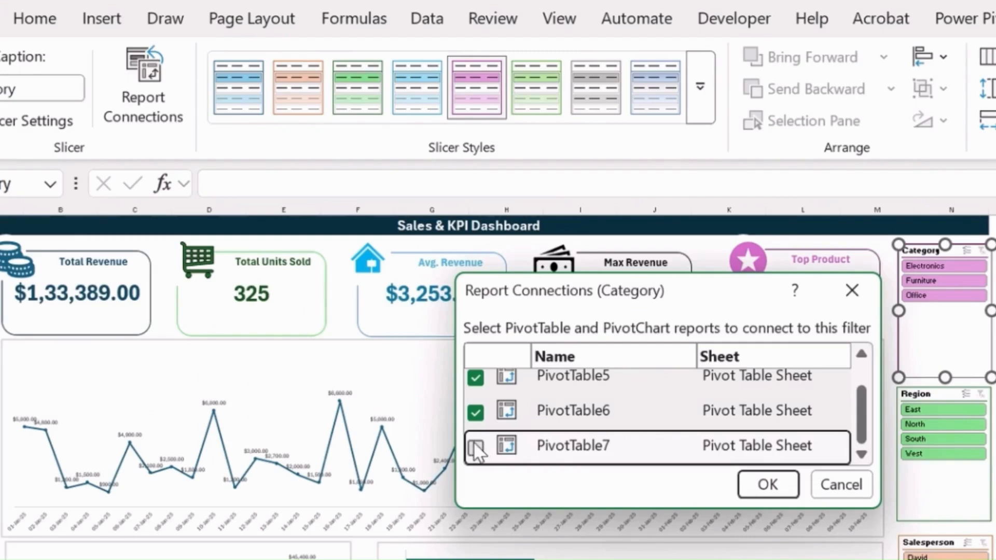
pyautogui.click(768, 493)
# Connect the Region slicer to PivotTable3, PivotTable6 and PivotTable7 through its report connections
pyautogui.click(960, 397)
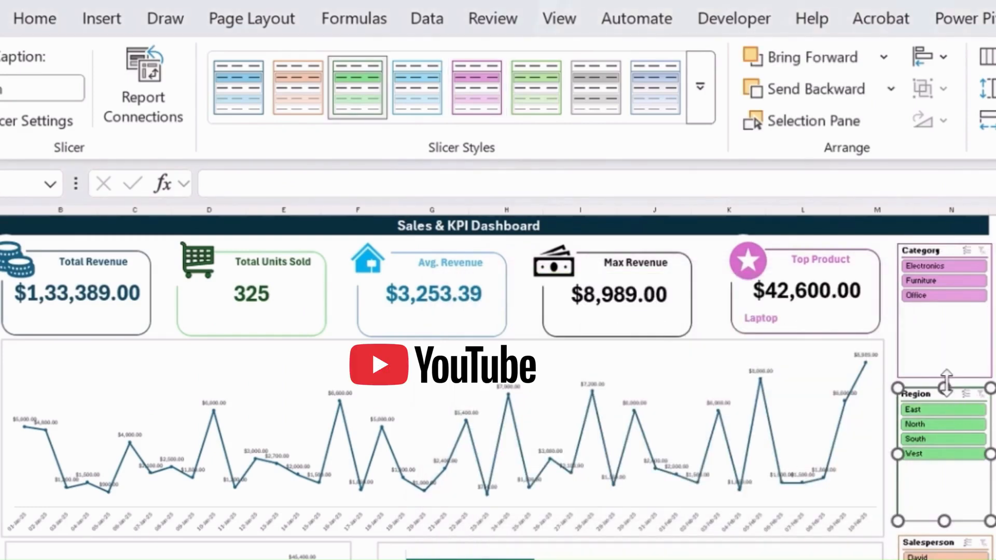
pyautogui.click(165, 117)
pyautogui.click(475, 457)
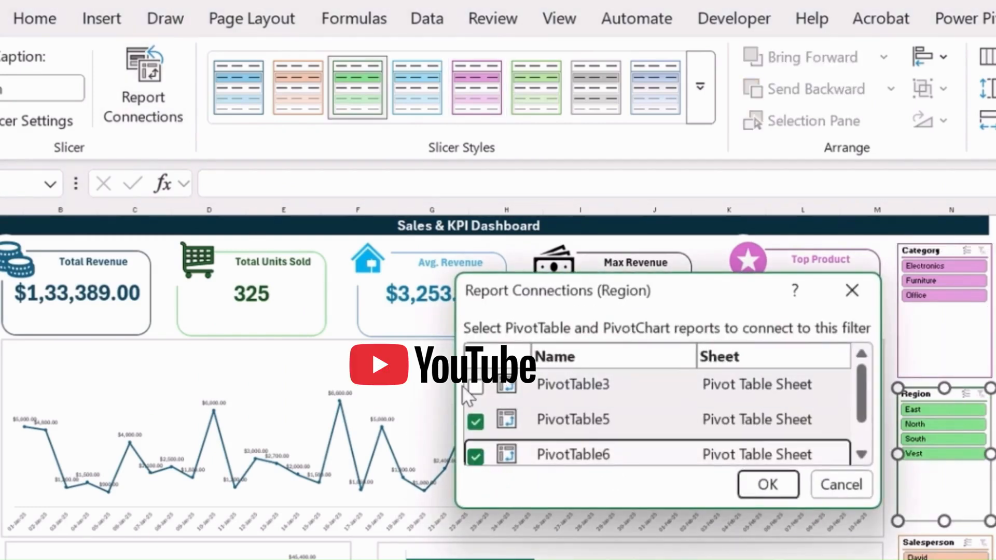
pyautogui.click(475, 388)
pyautogui.scroll(-1, 481, 431)
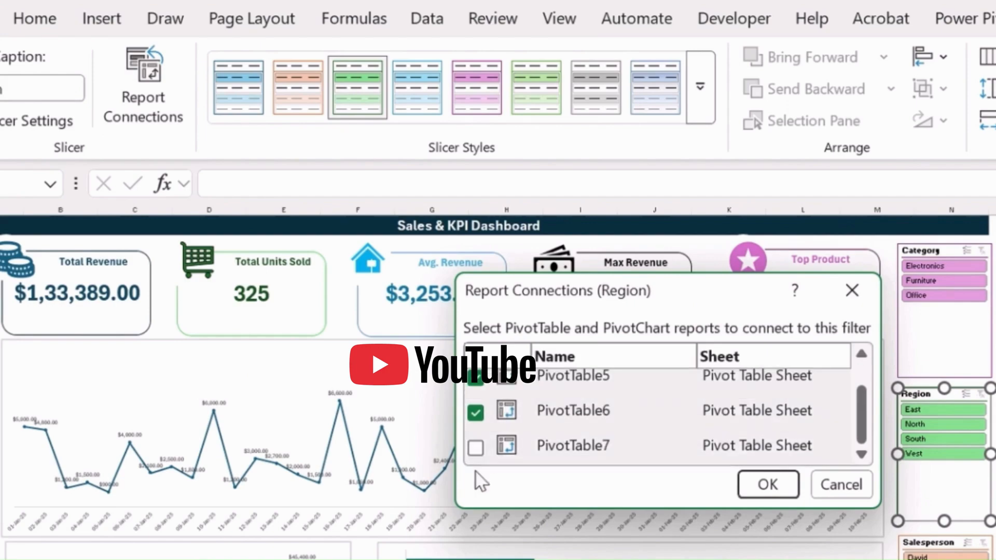
pyautogui.click(475, 447)
pyautogui.click(768, 485)
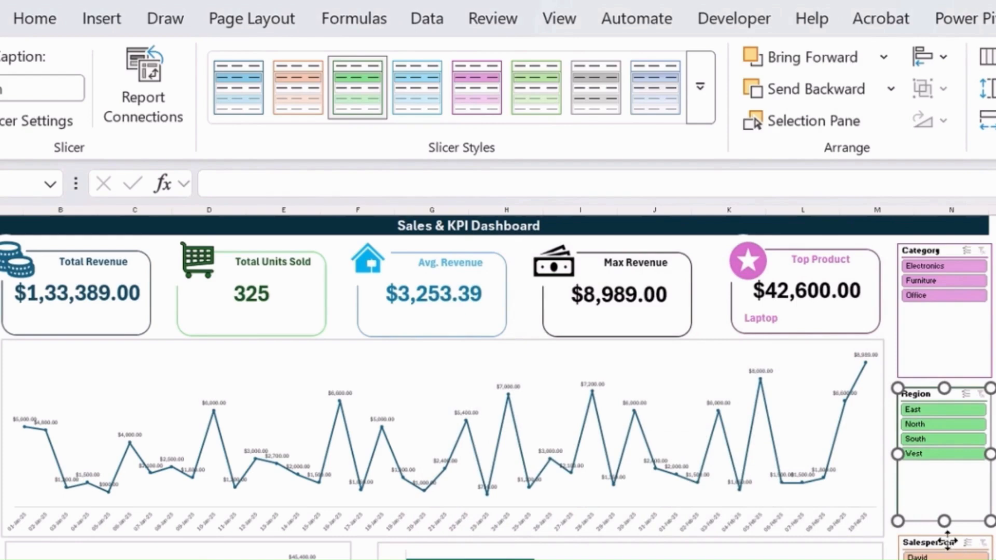
# Connect the Salesperson slicer to PivotTable3, PivotTable6 and PivotTable7 through its report connections and deselect the slicer
pyautogui.click(931, 542)
pyautogui.click(150, 89)
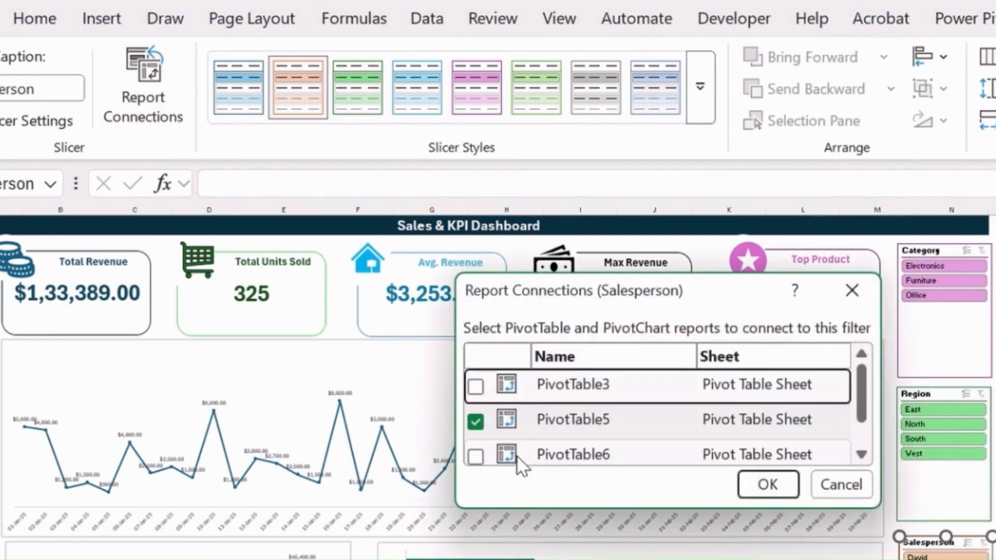
pyautogui.click(476, 387)
pyautogui.click(476, 456)
pyautogui.scroll(-1, 475, 457)
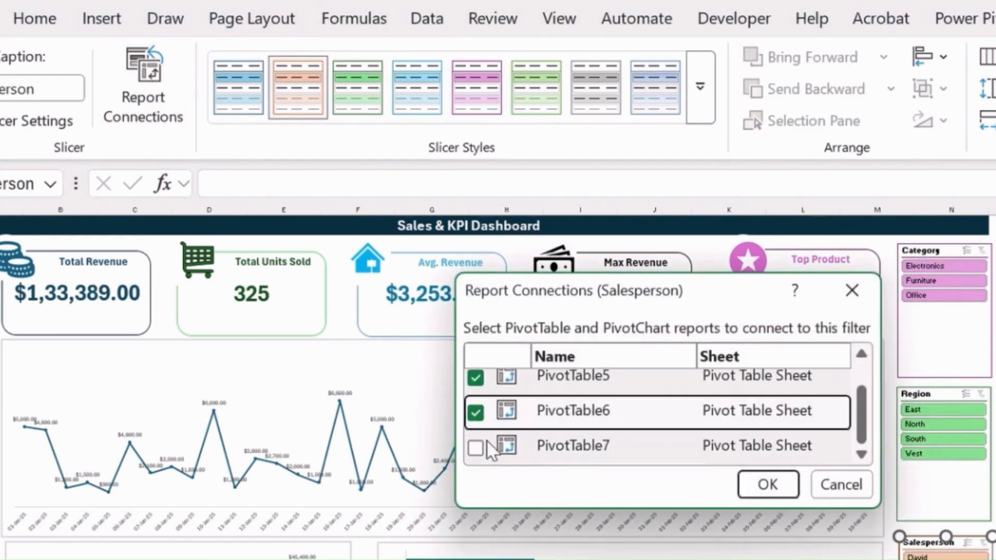
pyautogui.click(475, 447)
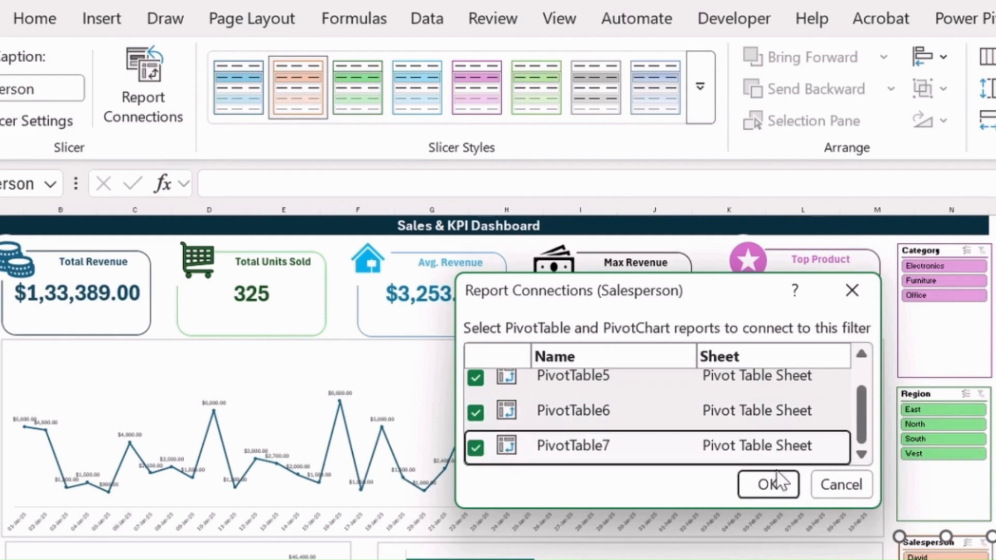
pyautogui.click(768, 484)
pyautogui.press('Escape')
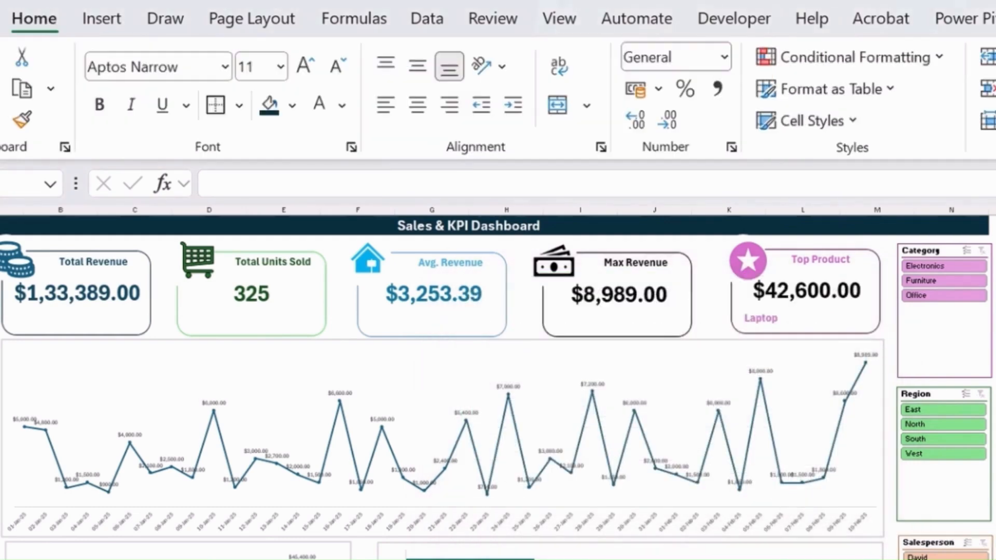
# Set the gap width of the product revenue bar chart's data series to 50%
pyautogui.rightClick(347, 371)
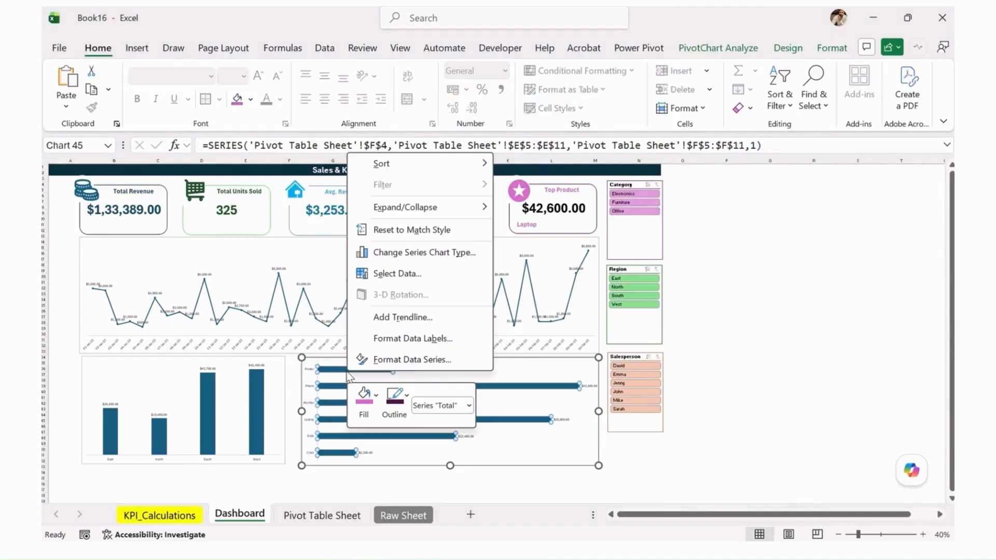
pyautogui.click(413, 360)
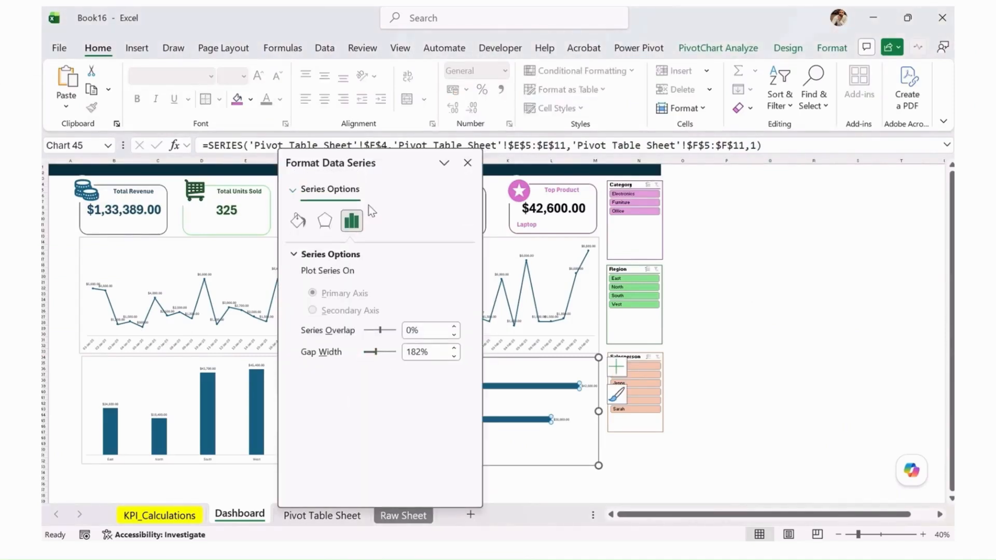
pyautogui.moveTo(370, 158); pyautogui.dragTo(197, 153)
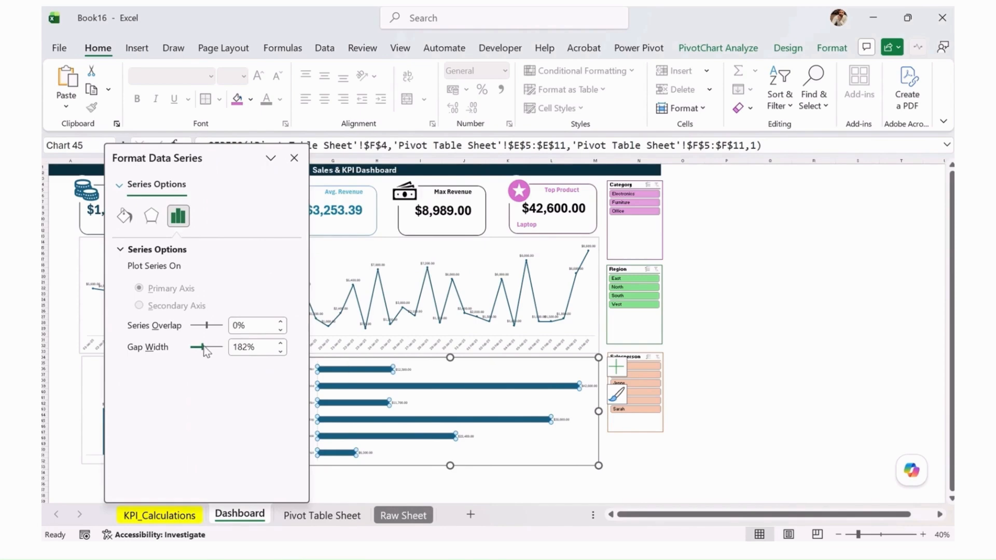
pyautogui.moveTo(206, 352); pyautogui.dragTo(198, 355)
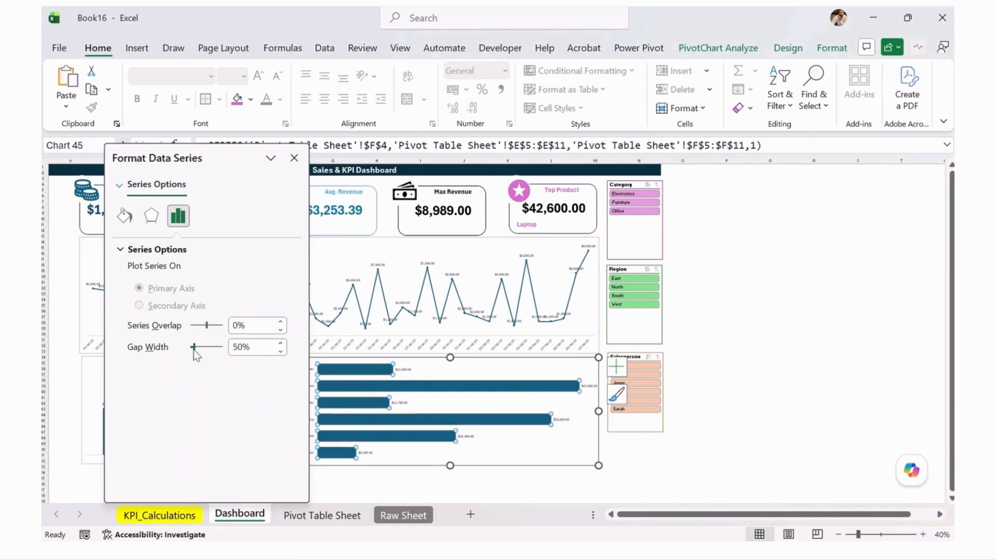
pyautogui.click(294, 157)
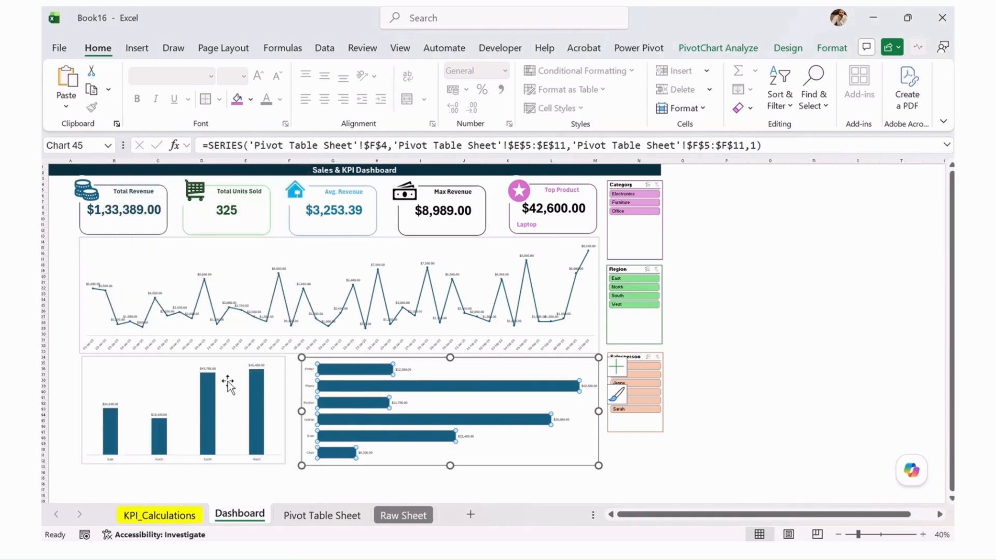
# Set the gap width of the region revenue column chart's data series to 45%
pyautogui.rightClick(162, 436)
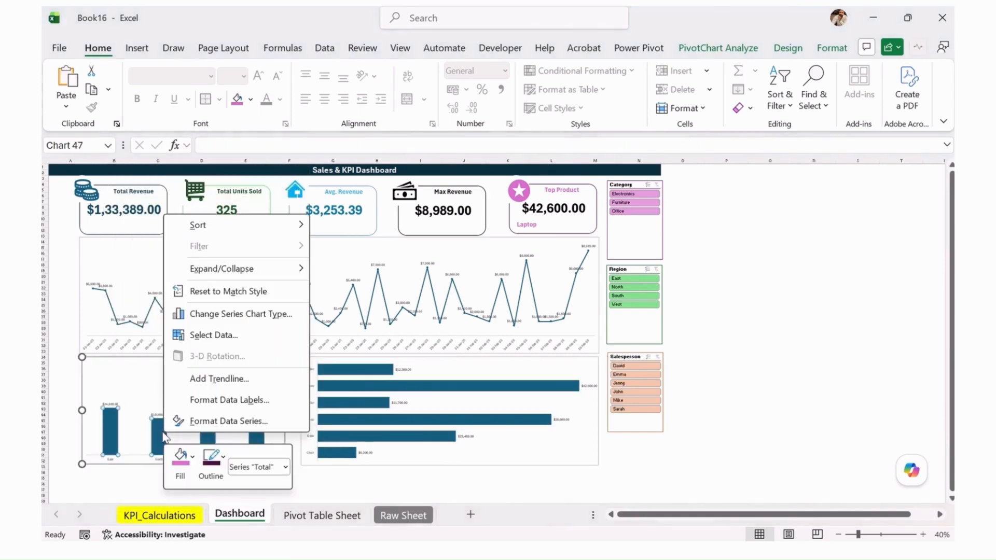
pyautogui.click(243, 422)
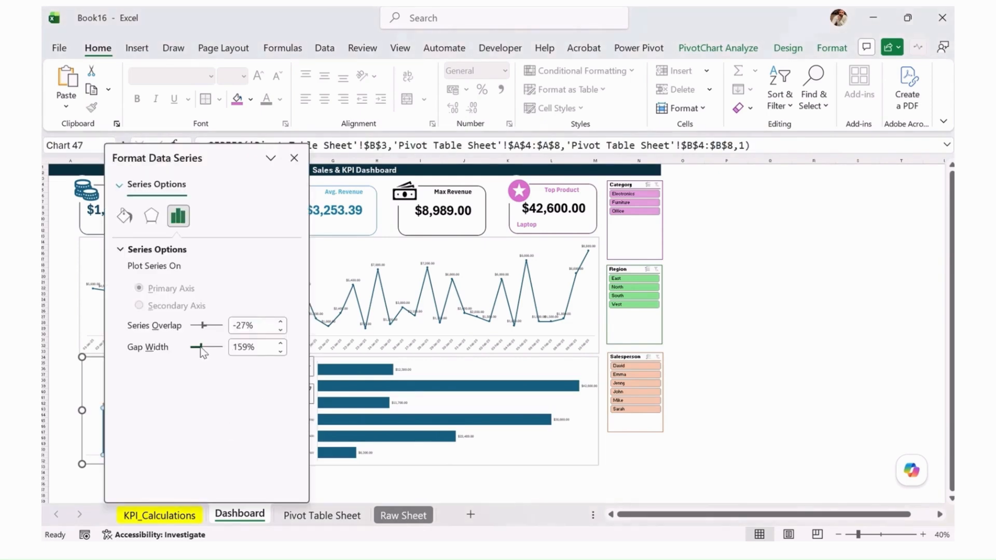
pyautogui.moveTo(201, 347); pyautogui.dragTo(195, 346)
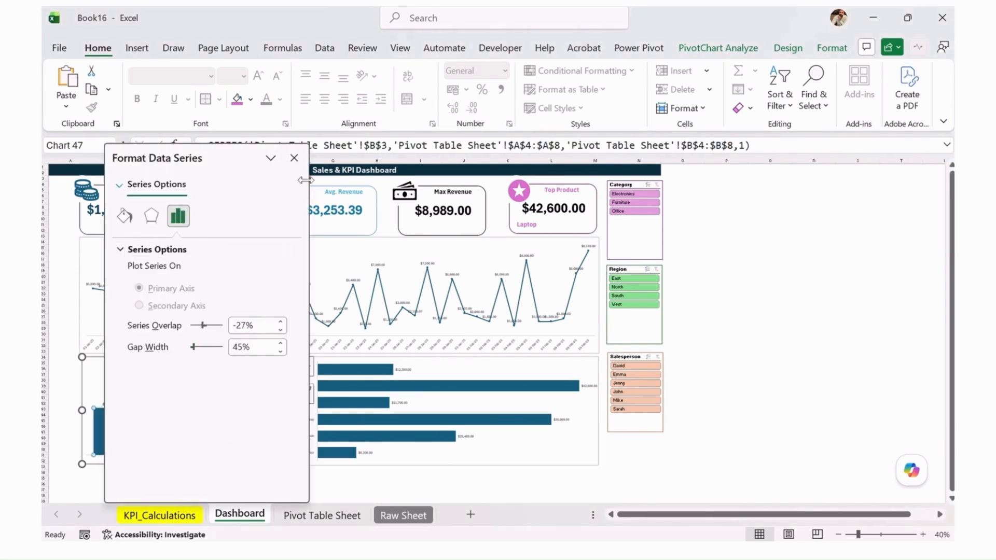
pyautogui.click(294, 158)
# Make the data labels of the region column chart and the product bar chart bold
pyautogui.click(207, 366)
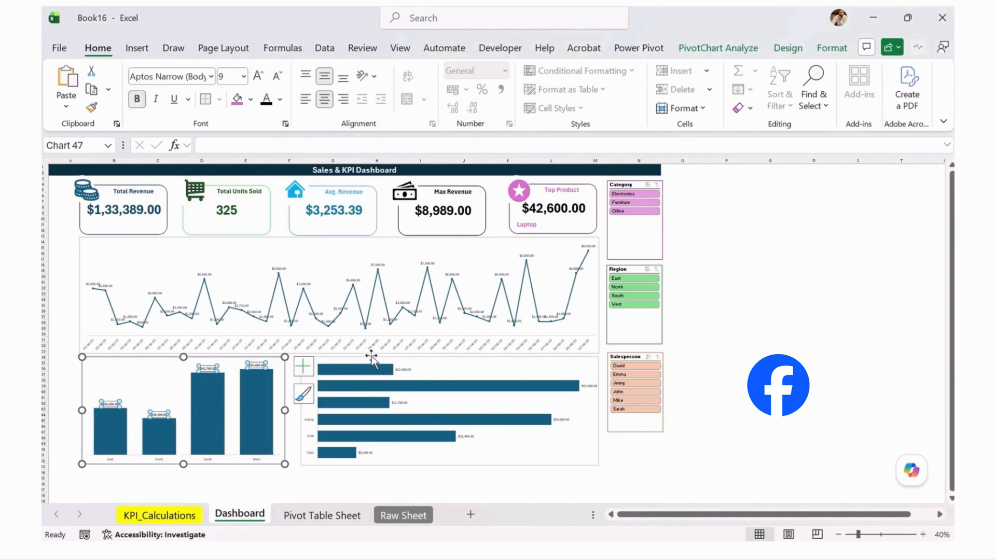
pyautogui.click(402, 368)
pyautogui.click(416, 369)
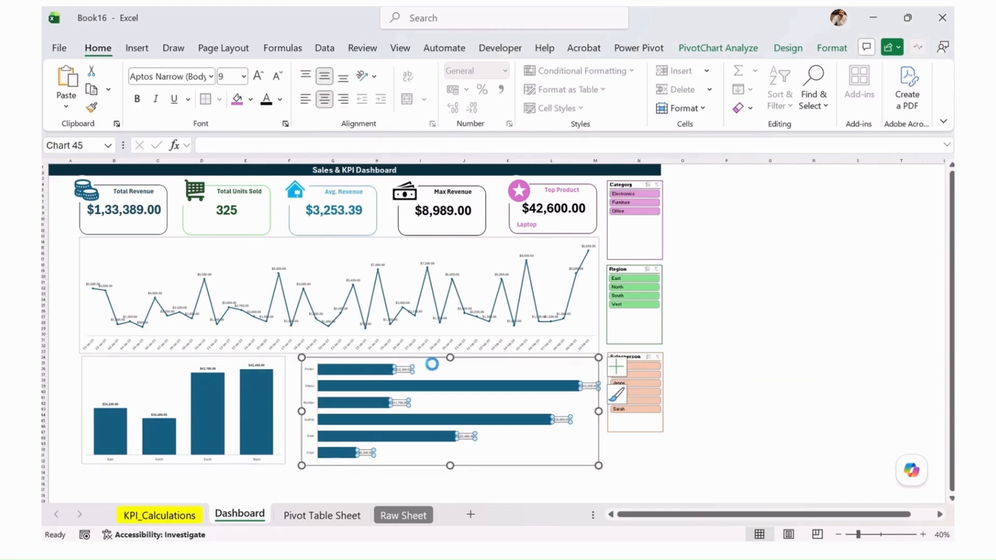
# Make the data labels and the date axis labels of the revenue line chart bold
pyautogui.click(388, 266)
pyautogui.click(378, 266)
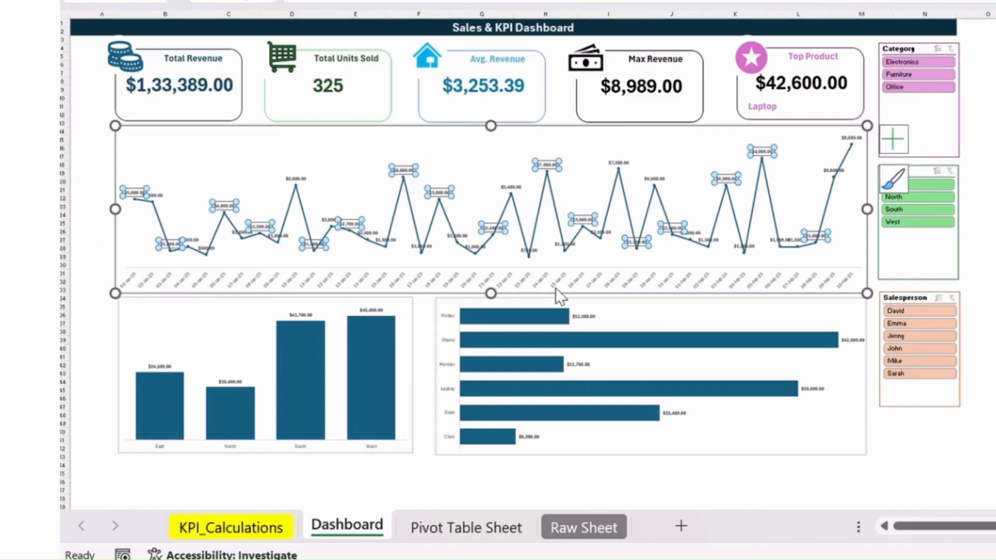
pyautogui.click(556, 282)
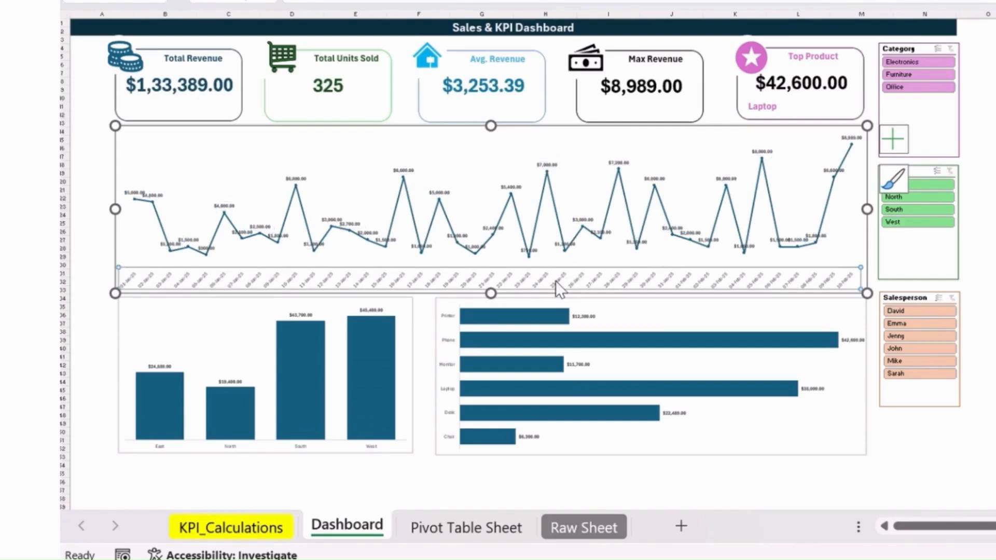
pyautogui.click(990, 290)
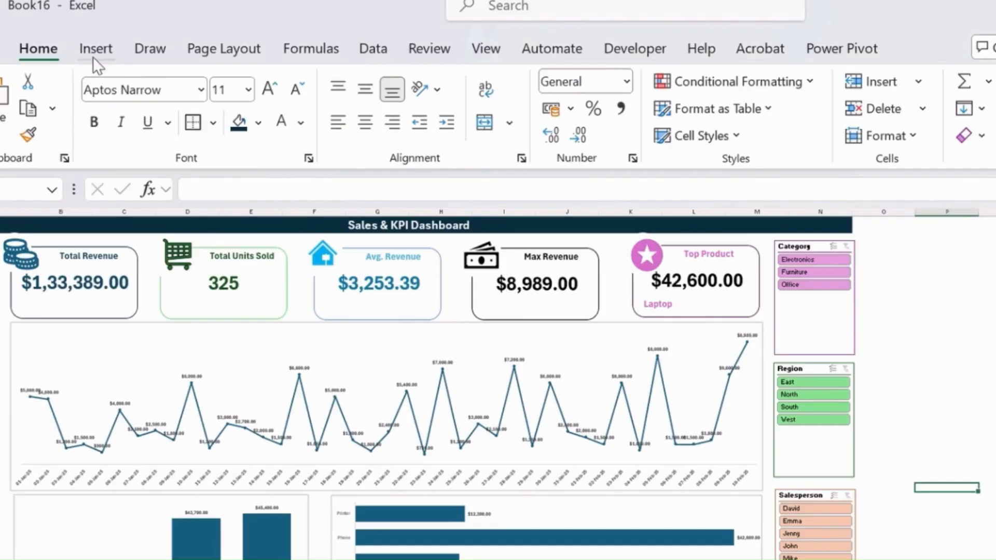
# Insert a rectangle about 29.72 cm high and 56.67 cm wide covering the whole dashboard, aligned with the sheet's upper-left corner
pyautogui.click(93, 58)
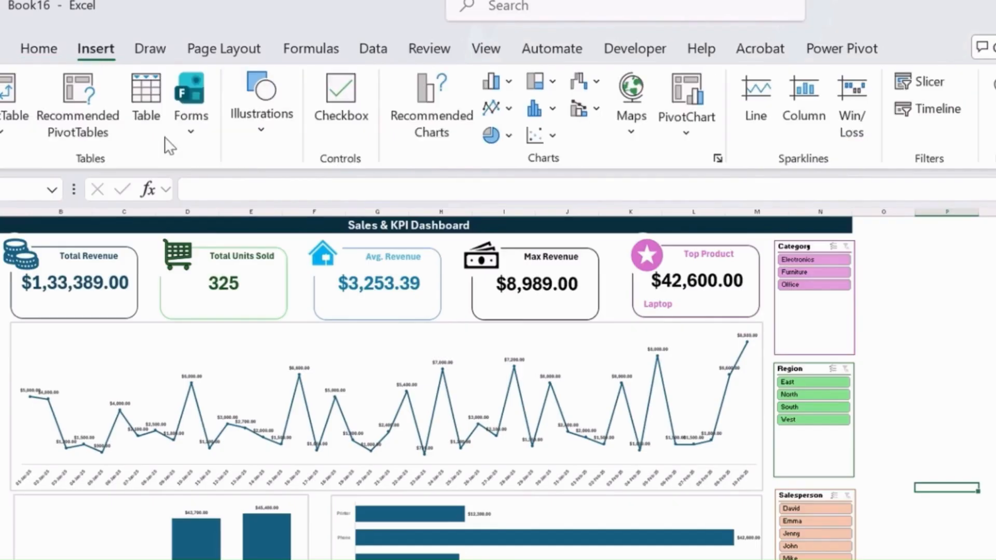
pyautogui.click(255, 130)
pyautogui.click(302, 232)
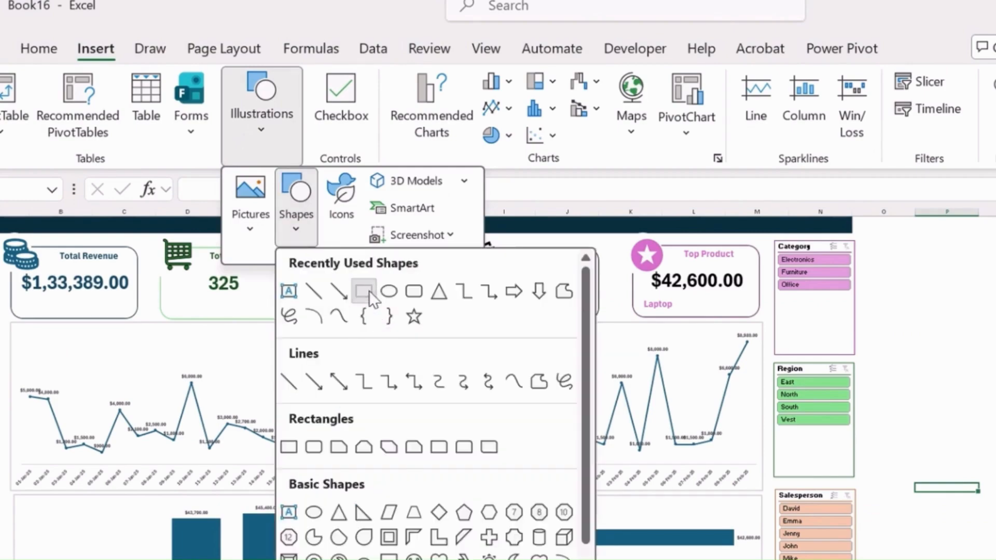
pyautogui.click(369, 290)
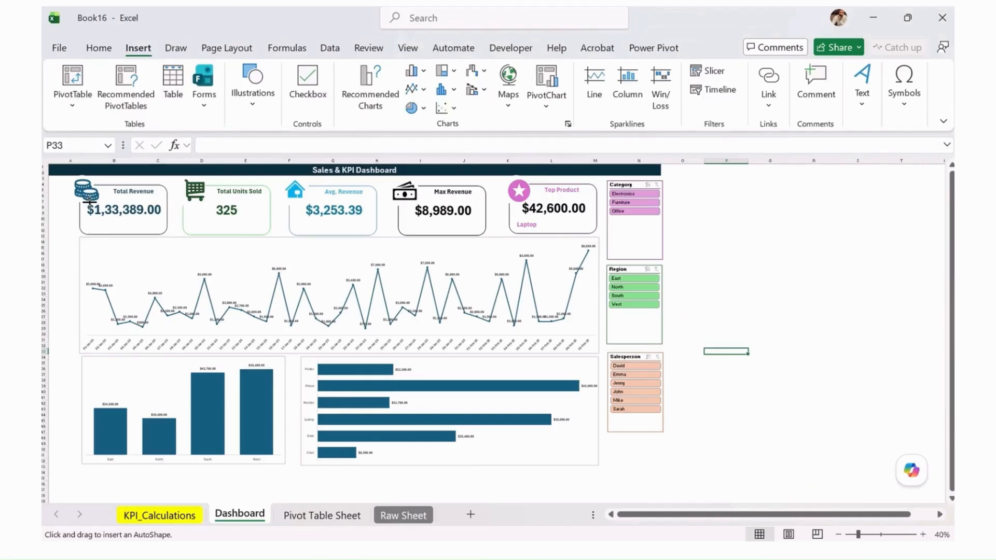
pyautogui.moveTo(53, 165); pyautogui.dragTo(672, 489)
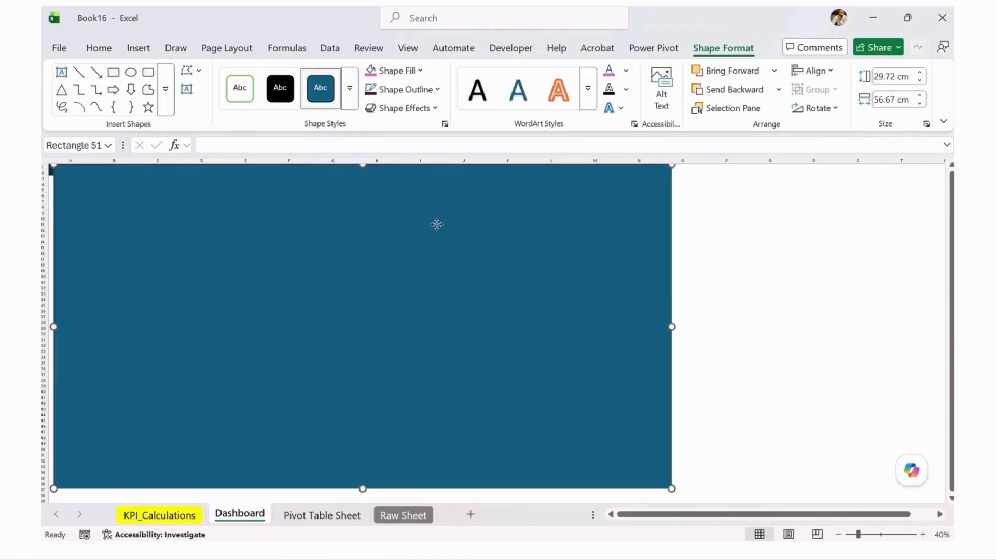
pyautogui.moveTo(437, 224); pyautogui.dragTo(431, 224)
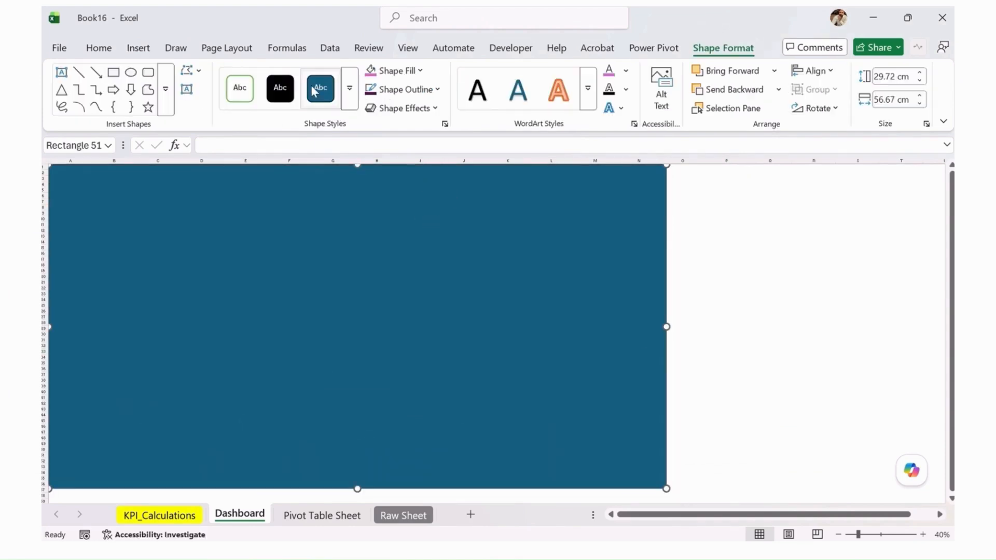
# Remove the rectangle's fill and set its outline weight to 4½ pt so it frames the dashboard
pyautogui.click(405, 72)
pyautogui.click(441, 335)
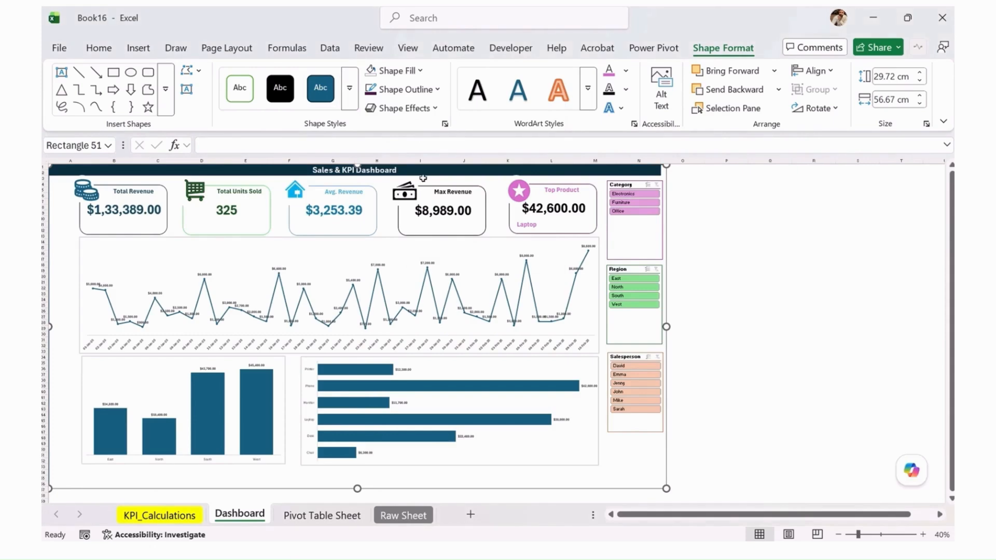
pyautogui.click(405, 89)
pyautogui.moveTo(493, 397)
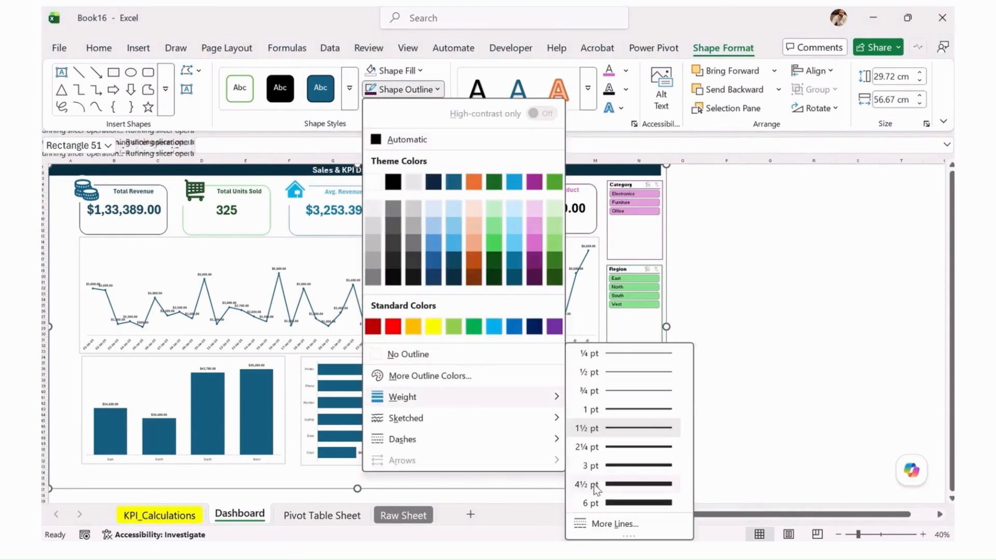
pyautogui.click(599, 485)
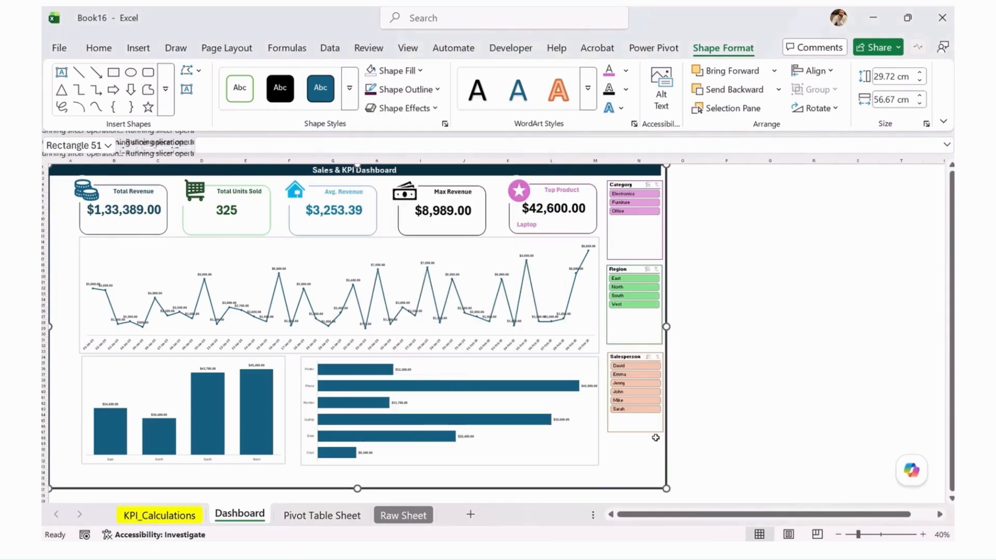
pyautogui.click(727, 421)
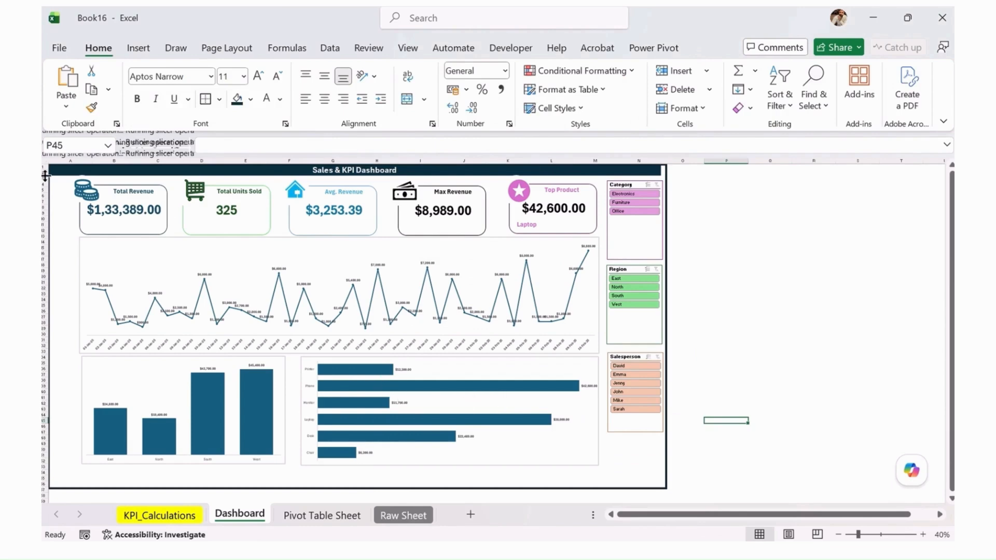
# Insert a row above the dashboard title and move the frame rectangle slightly upward around the title bar
pyautogui.rightClick(44, 169)
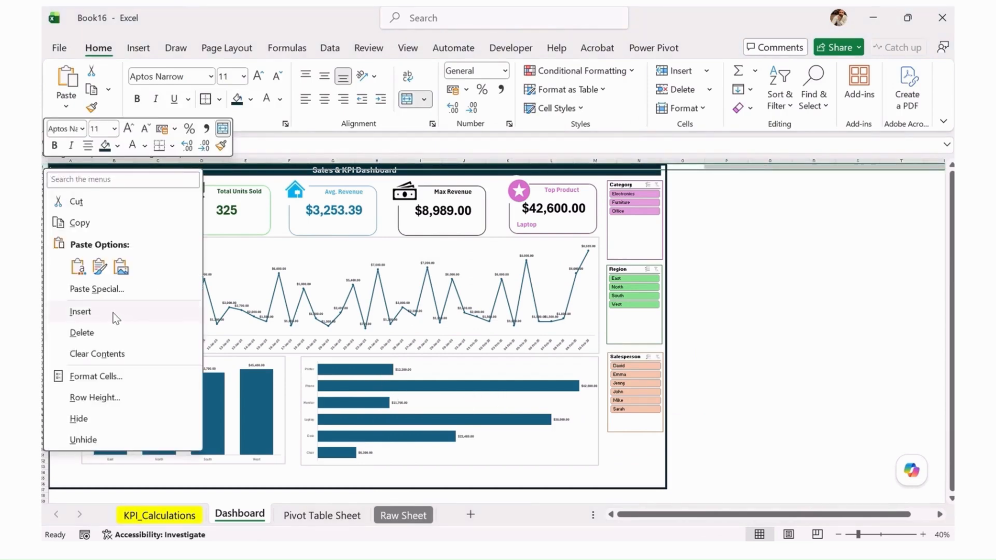
pyautogui.click(115, 318)
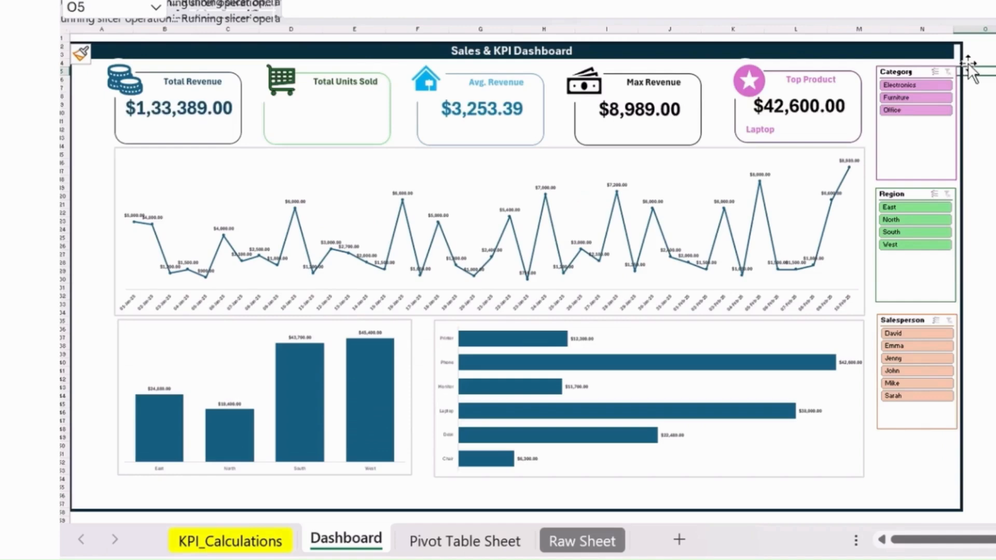
pyautogui.click(666, 177)
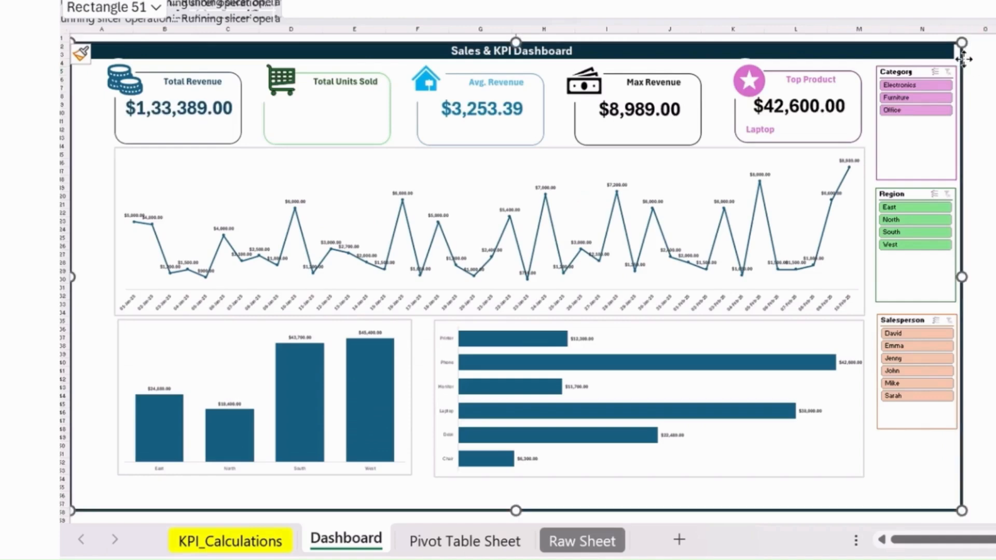
pyautogui.moveTo(964, 59); pyautogui.dragTo(965, 54)
pyautogui.click(995, 163)
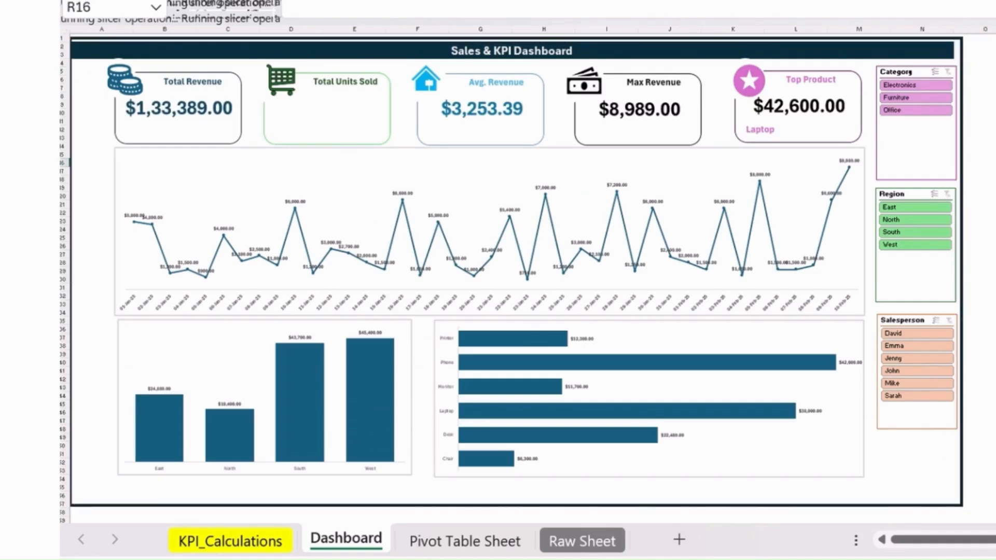
# Test the Salesperson slicer by filtering the dashboard to two salespeople, and clear the filter again
pyautogui.click(895, 359)
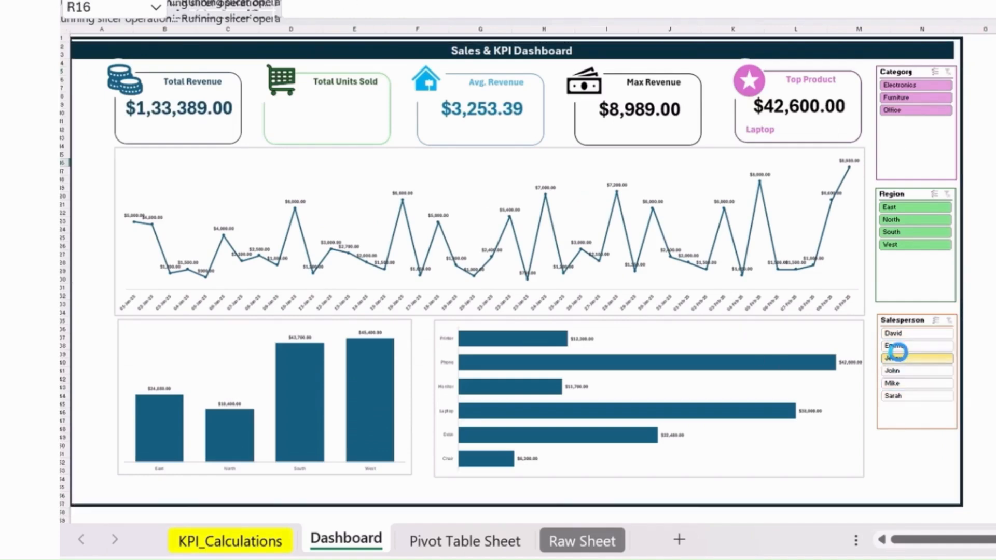
pyautogui.click(902, 232)
pyautogui.click(909, 210)
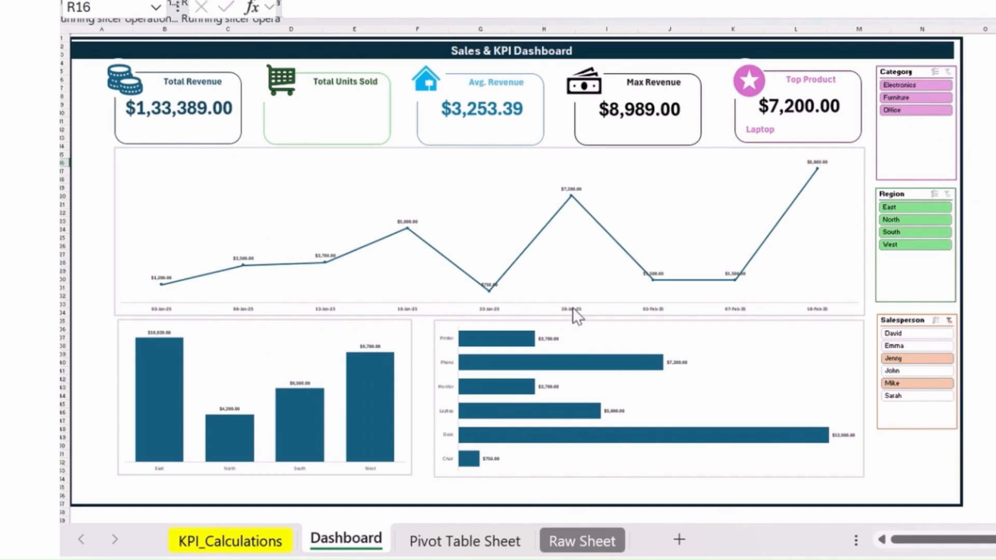
pyautogui.click(926, 197)
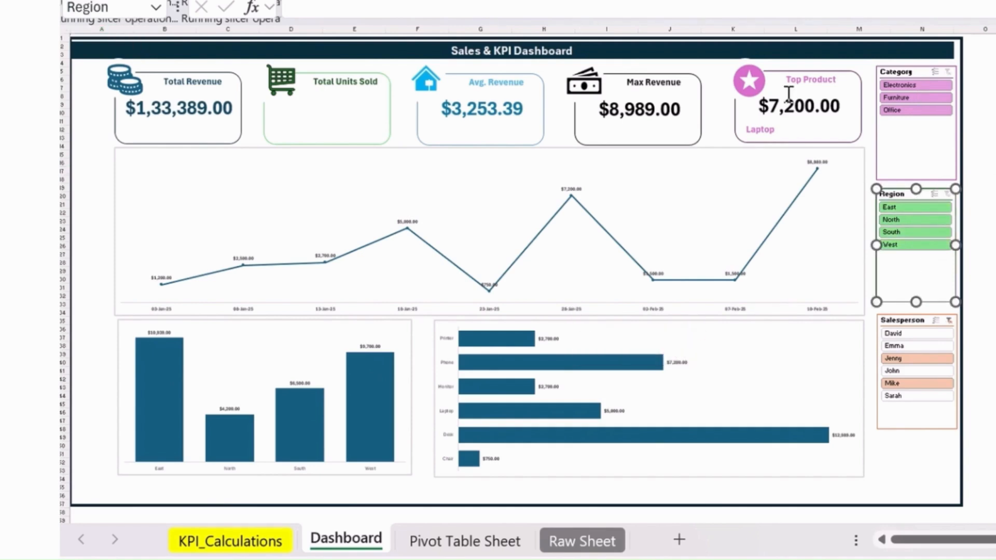
pyautogui.click(949, 320)
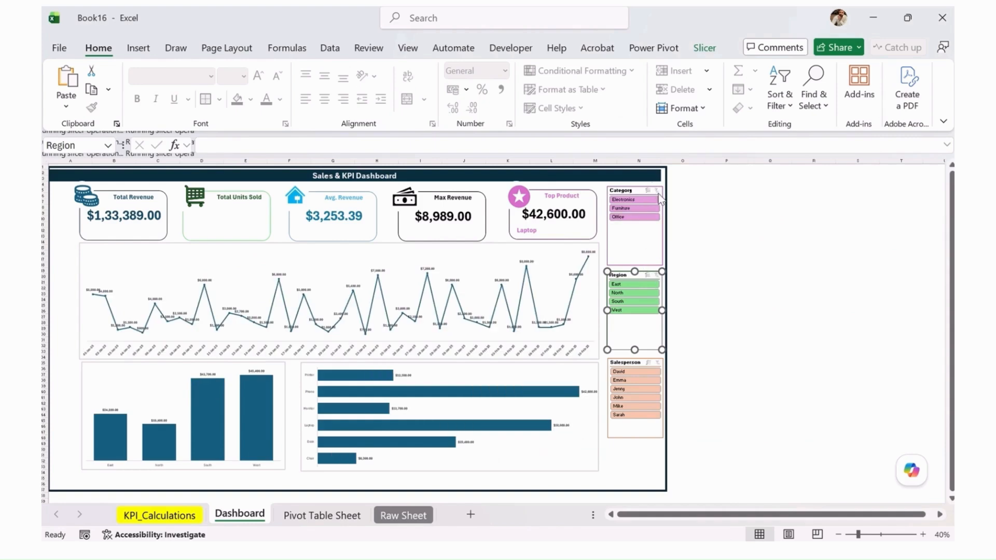
pyautogui.click(659, 197)
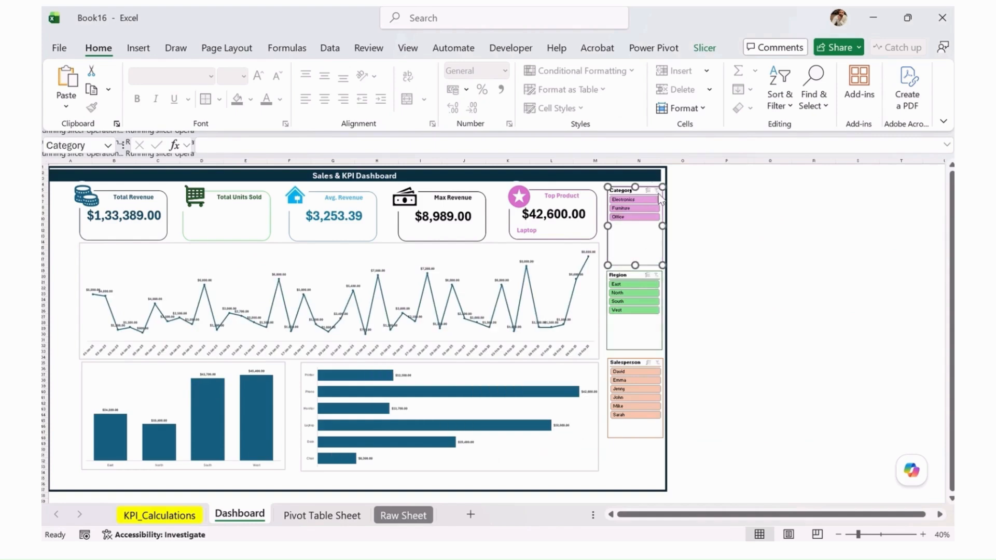
# Insert six blank columns before the dashboard by inserting two columns at column A three times
pyautogui.moveTo(80, 168); pyautogui.dragTo(117, 163)
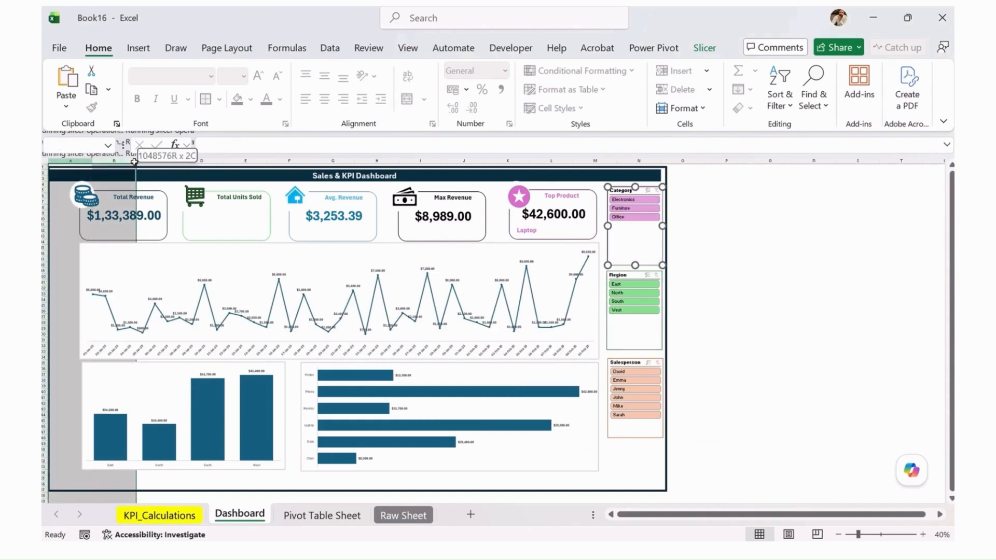
pyautogui.rightClick(116, 165)
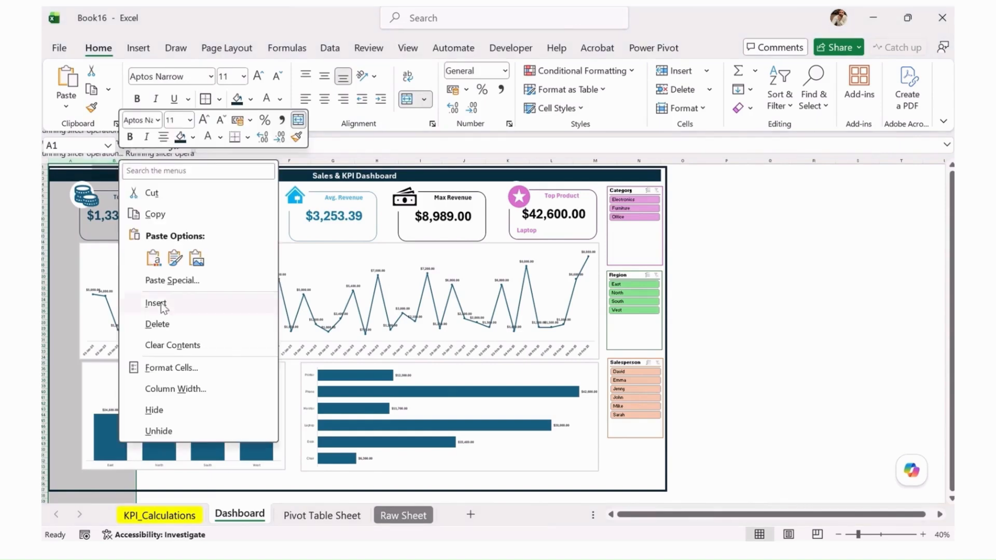
pyautogui.click(162, 303)
pyautogui.rightClick(105, 163)
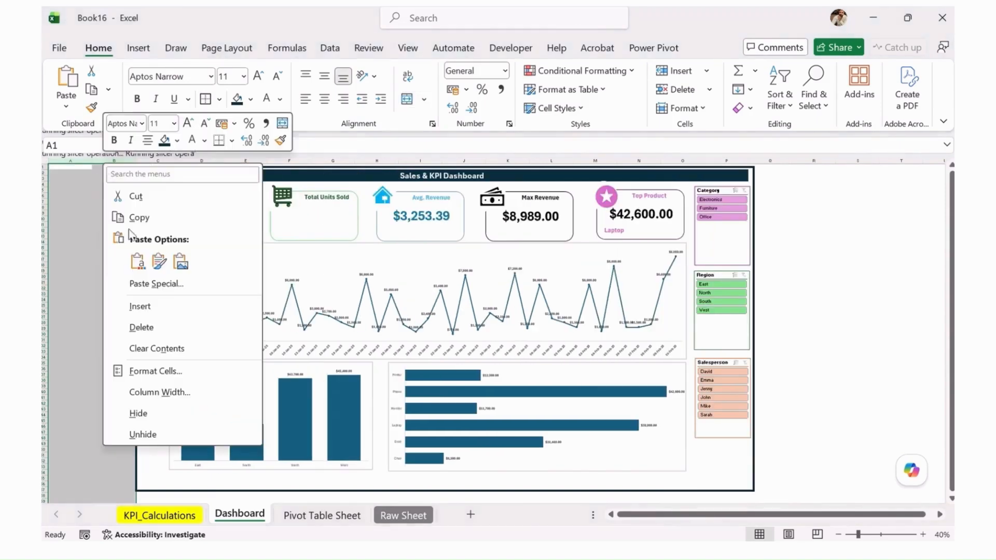
pyautogui.click(159, 308)
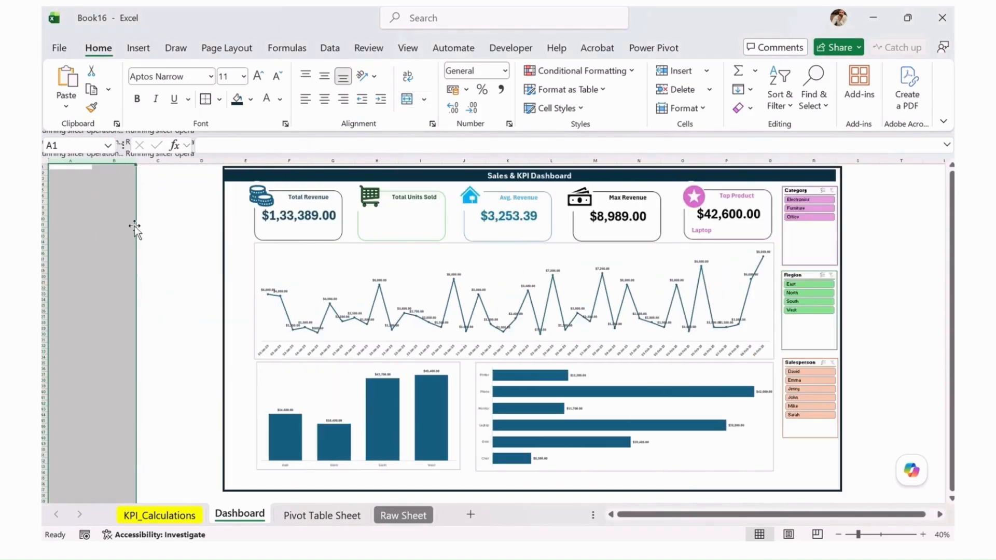
pyautogui.rightClick(116, 161)
pyautogui.click(188, 304)
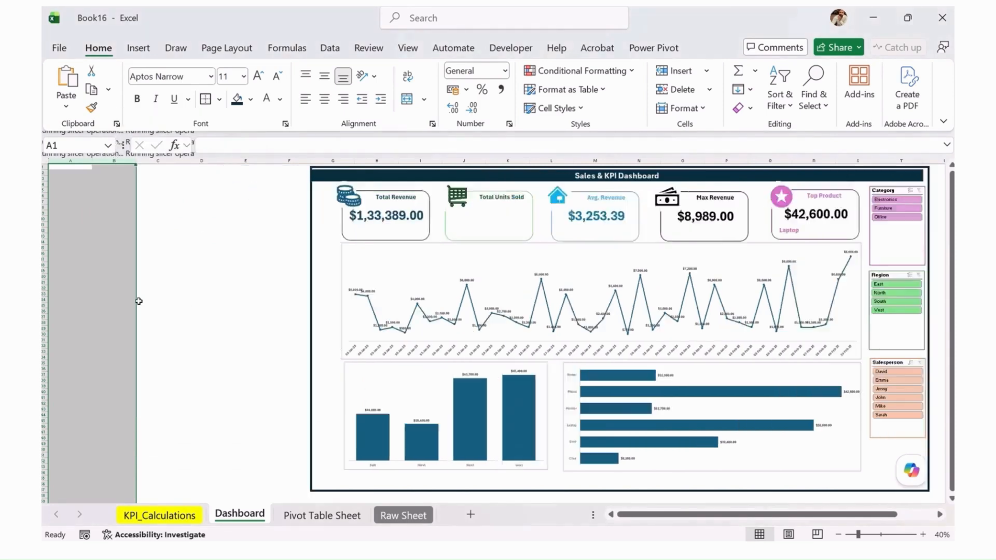
pyautogui.click(139, 301)
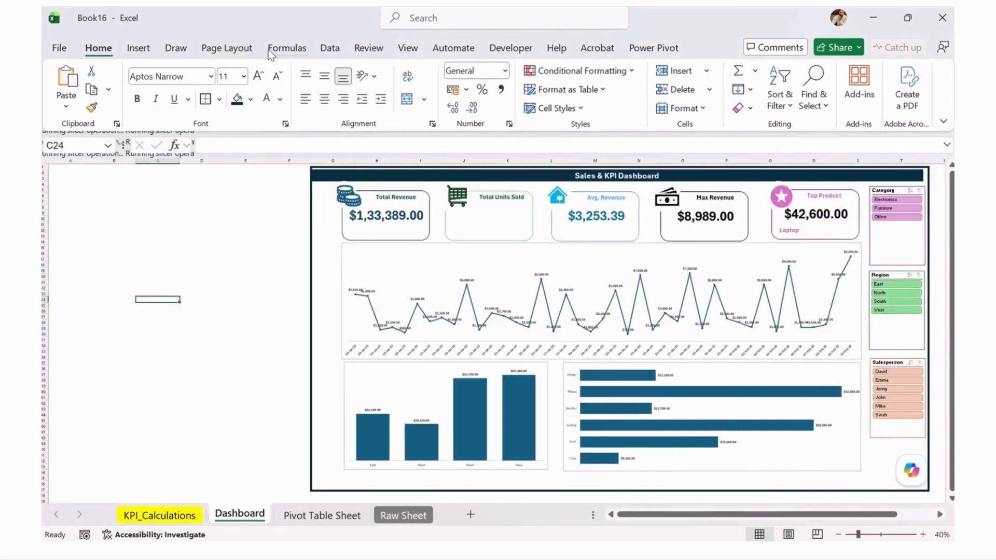
pyautogui.click(285, 48)
pyautogui.click(218, 49)
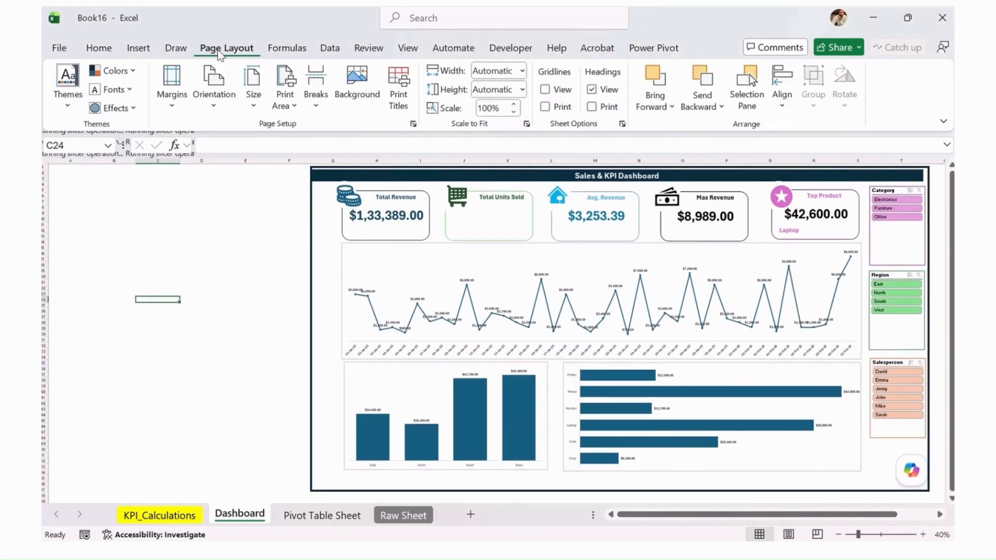
pyautogui.click(130, 73)
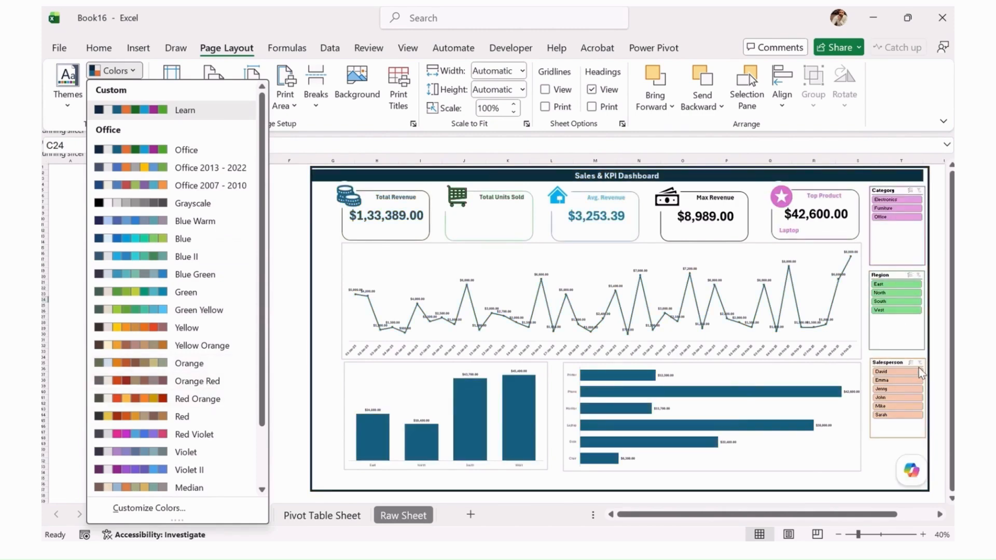
pyautogui.click(501, 236)
# Relink the value shape on the Total Units Sold card to cell D7 of the KPI_Calculations sheet
pyautogui.click(498, 240)
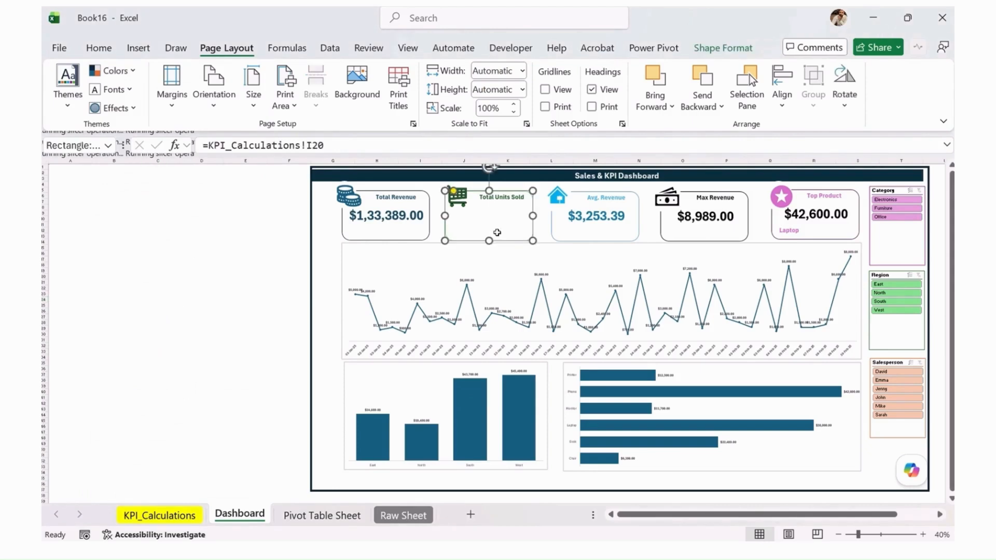
pyautogui.click(493, 217)
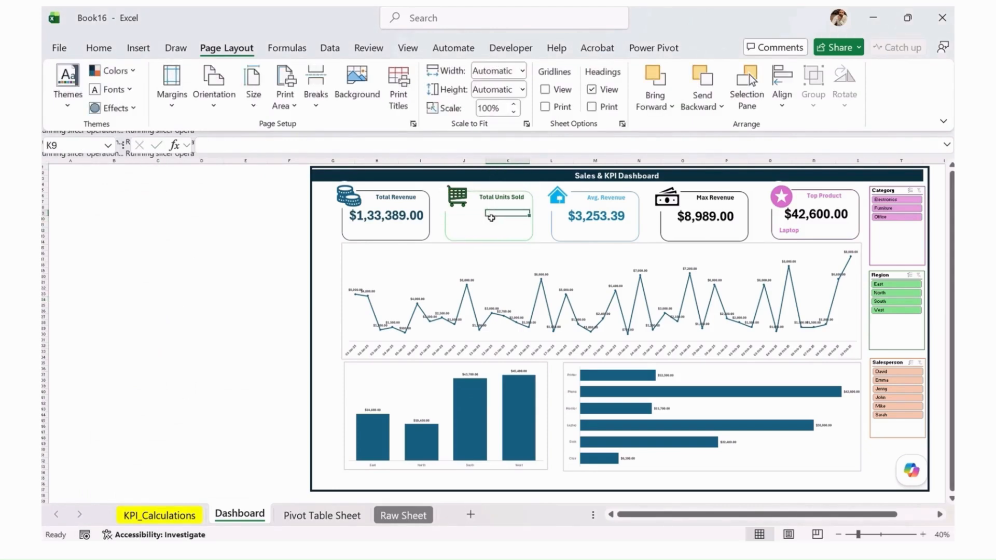
pyautogui.click(491, 226)
pyautogui.click(483, 225)
pyautogui.click(488, 200)
pyautogui.click(533, 229)
pyautogui.click(290, 146)
pyautogui.write('=')
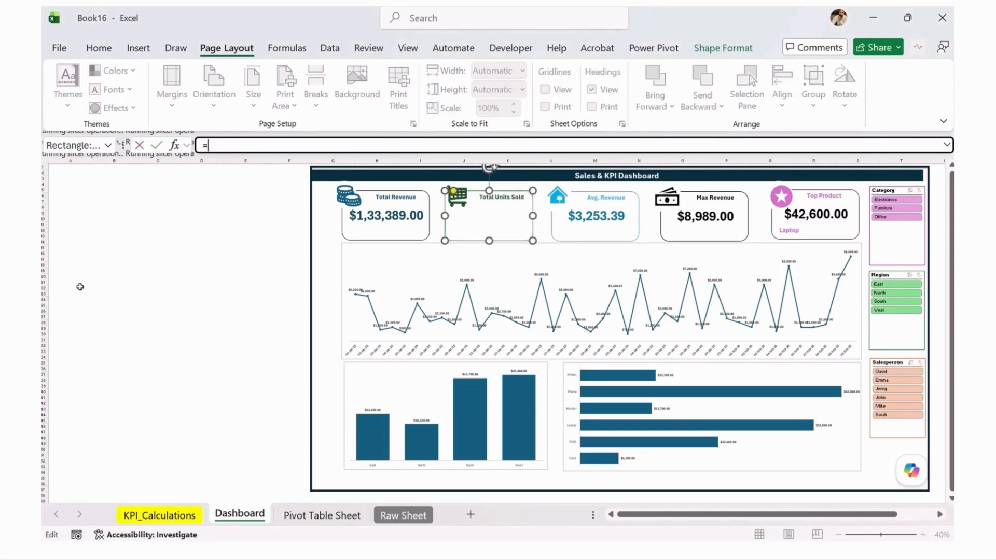
pyautogui.click(175, 518)
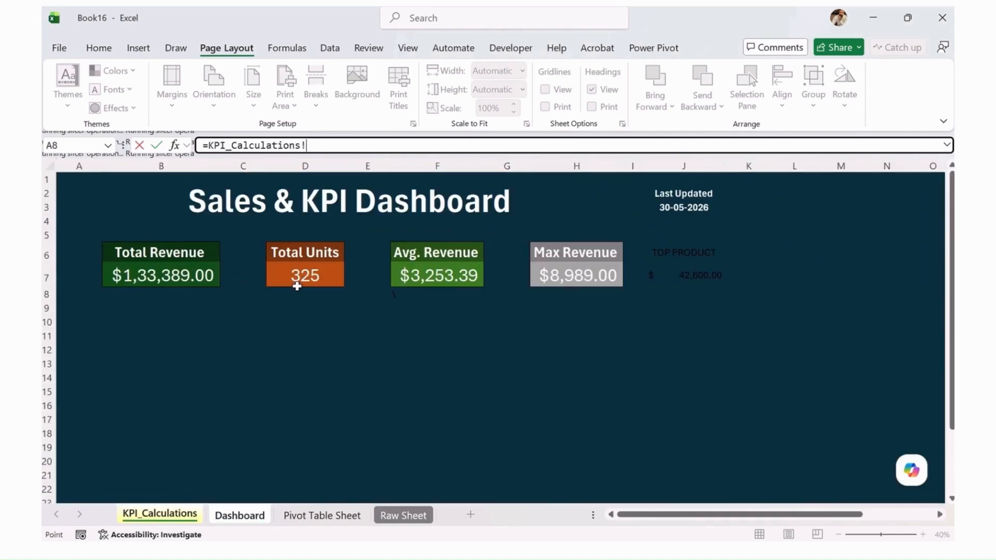
pyautogui.click(317, 278)
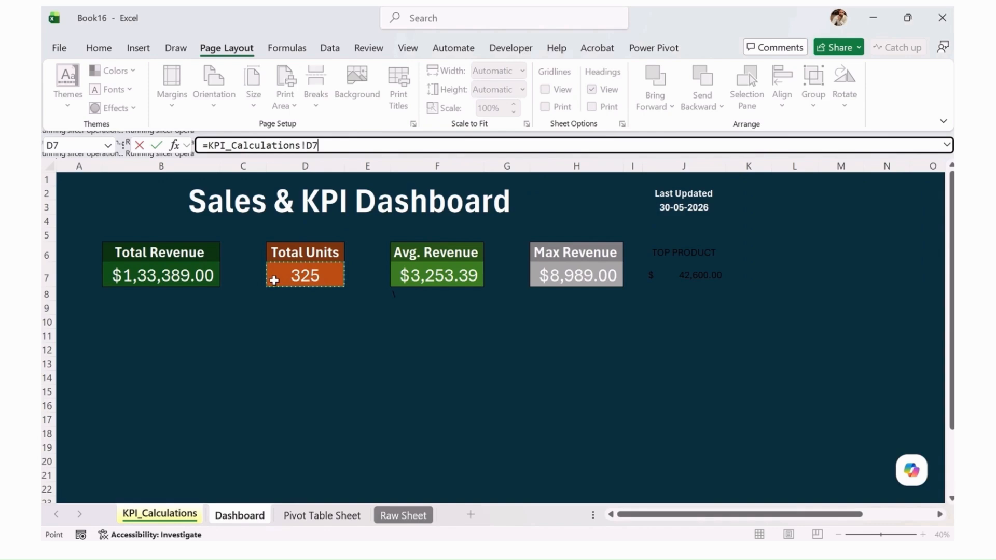
pyautogui.press('Return')
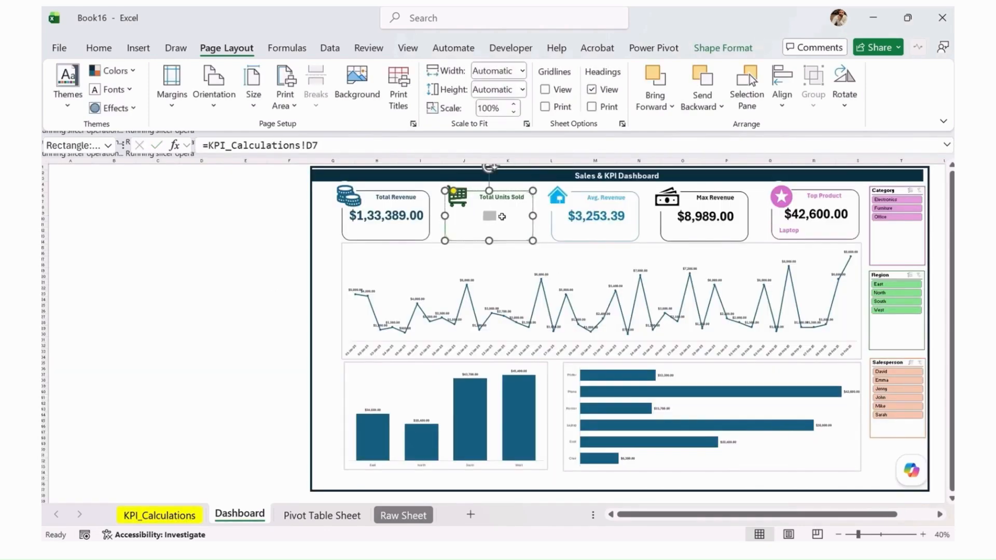
# Change the font color of the Total Units Sold value to a light green theme color
pyautogui.click(111, 52)
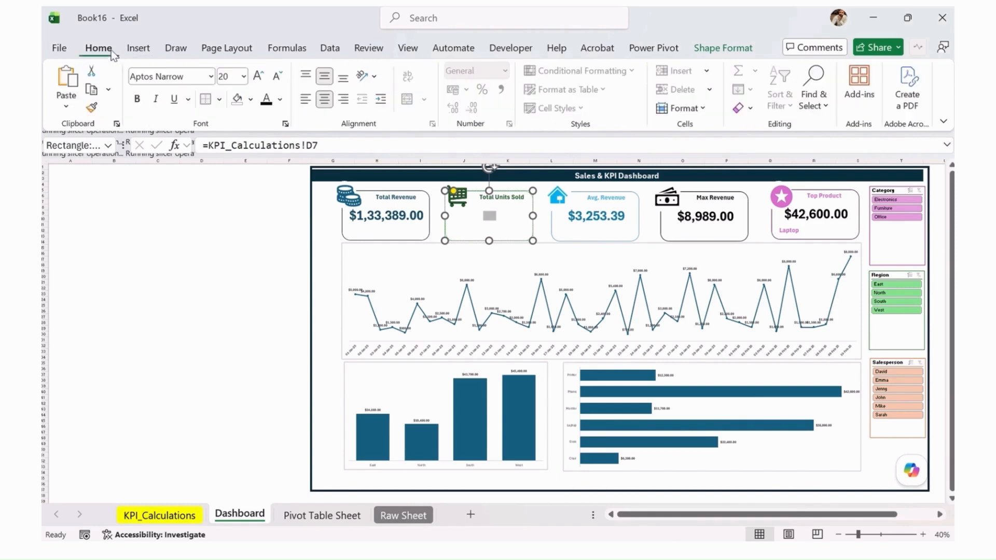
pyautogui.click(280, 99)
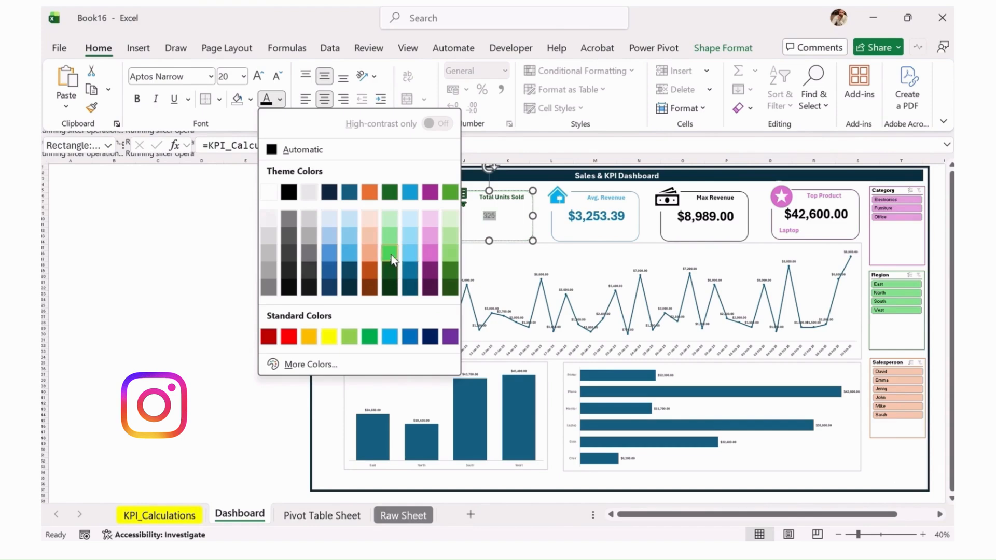
pyautogui.click(391, 254)
# Set the Total Units Sold value to font size 36 and make it bold
pyautogui.click(258, 76)
pyautogui.click(258, 76)
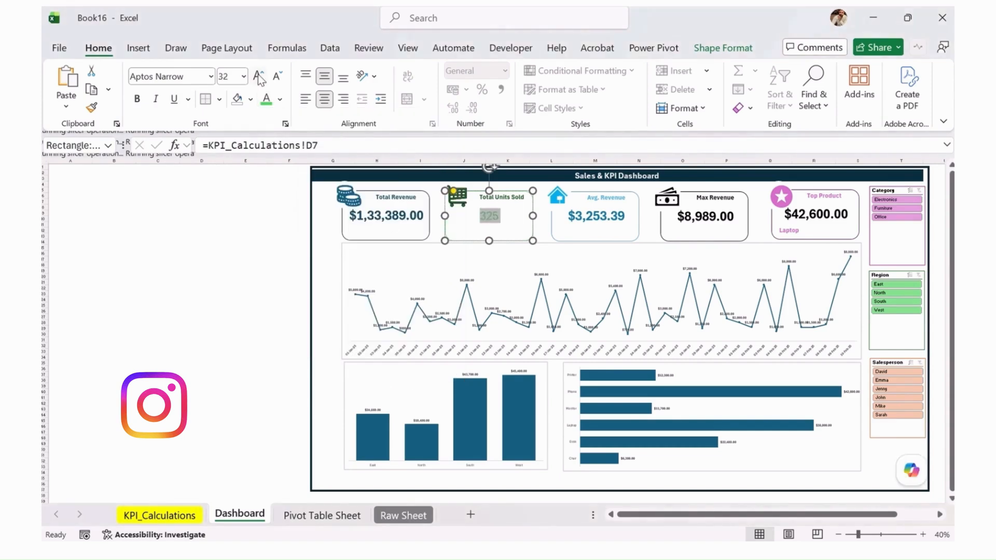
pyautogui.click(258, 77)
pyautogui.click(258, 77)
pyautogui.click(258, 77)
pyautogui.click(258, 76)
pyautogui.click(258, 77)
pyautogui.click(258, 77)
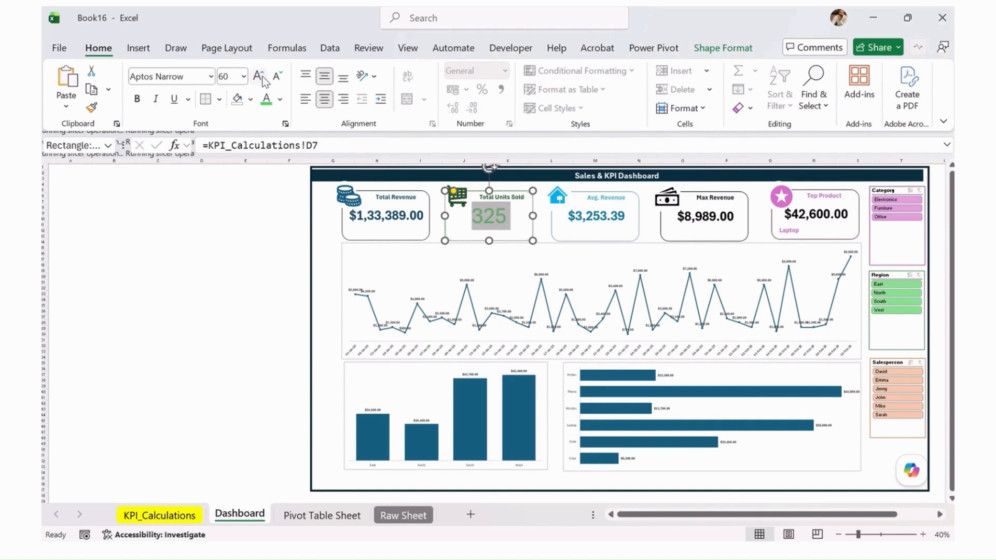
pyautogui.click(278, 78)
pyautogui.click(278, 77)
pyautogui.click(278, 78)
pyautogui.click(278, 78)
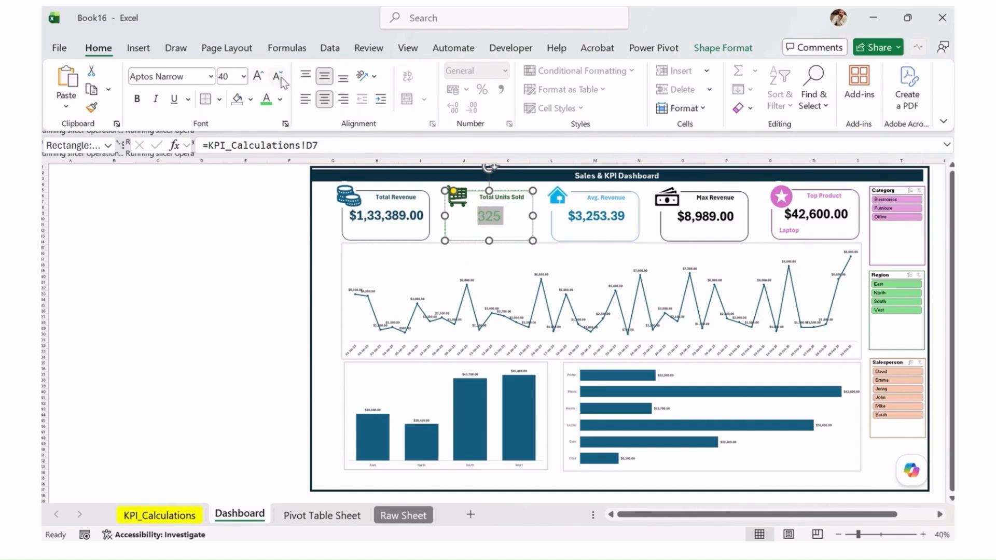
pyautogui.click(279, 78)
pyautogui.click(138, 99)
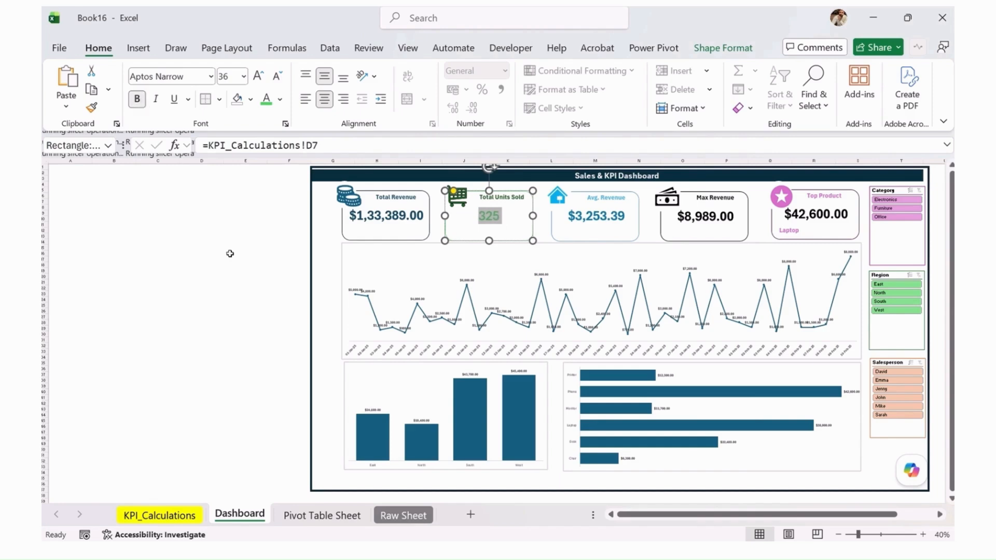
pyautogui.click(232, 251)
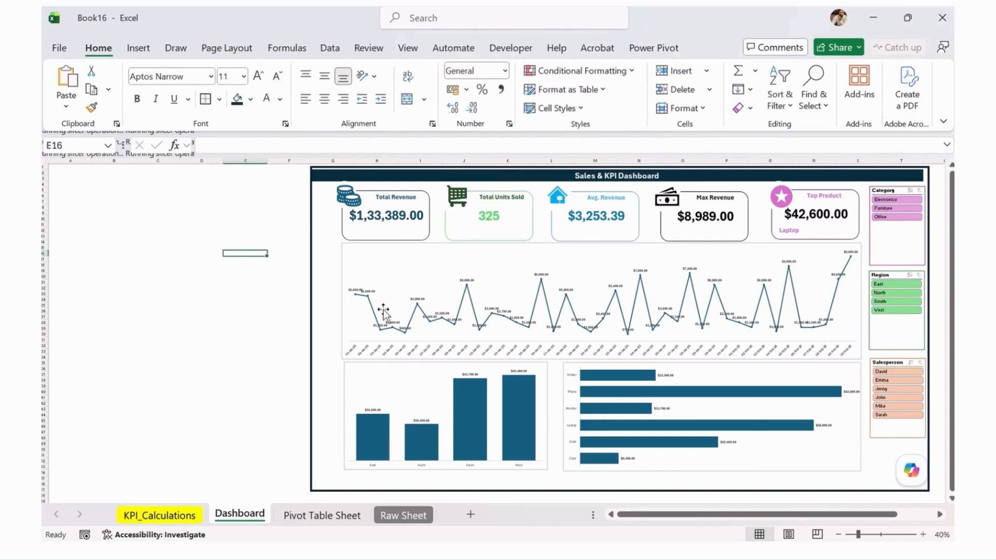
# Try the Red Violet theme colors on the dashboard, and apply the Blue II color set instead
pyautogui.click(239, 270)
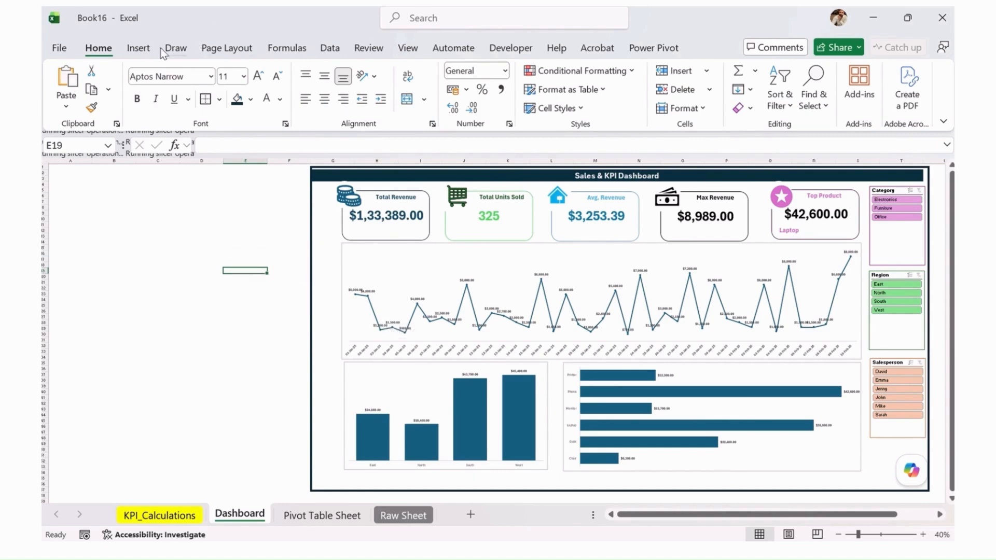
pyautogui.click(288, 49)
pyautogui.click(223, 49)
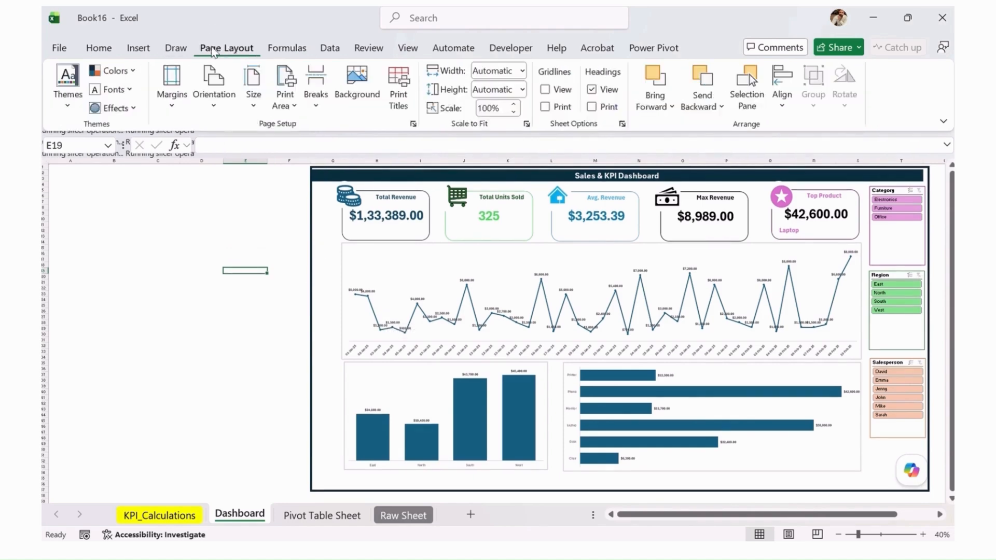
pyautogui.click(115, 71)
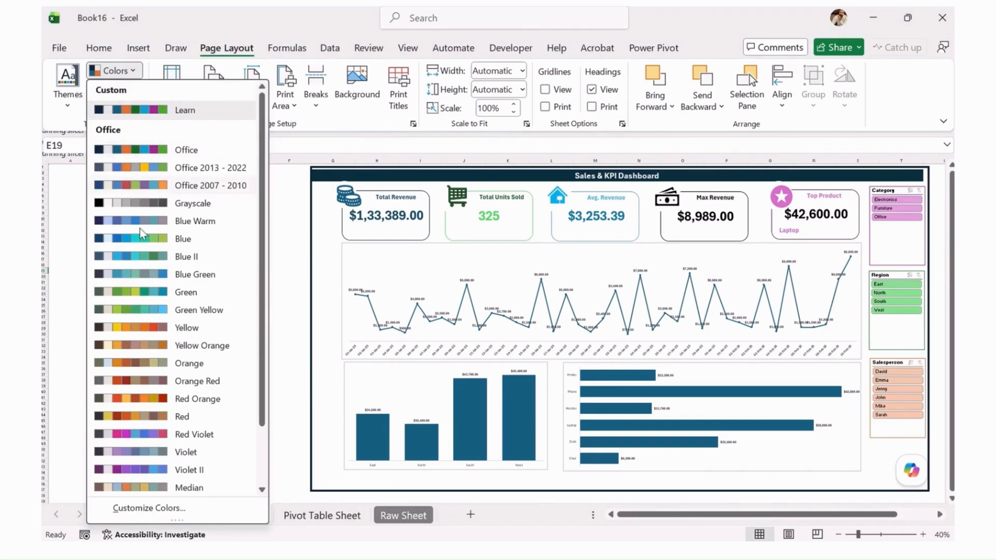
pyautogui.click(167, 354)
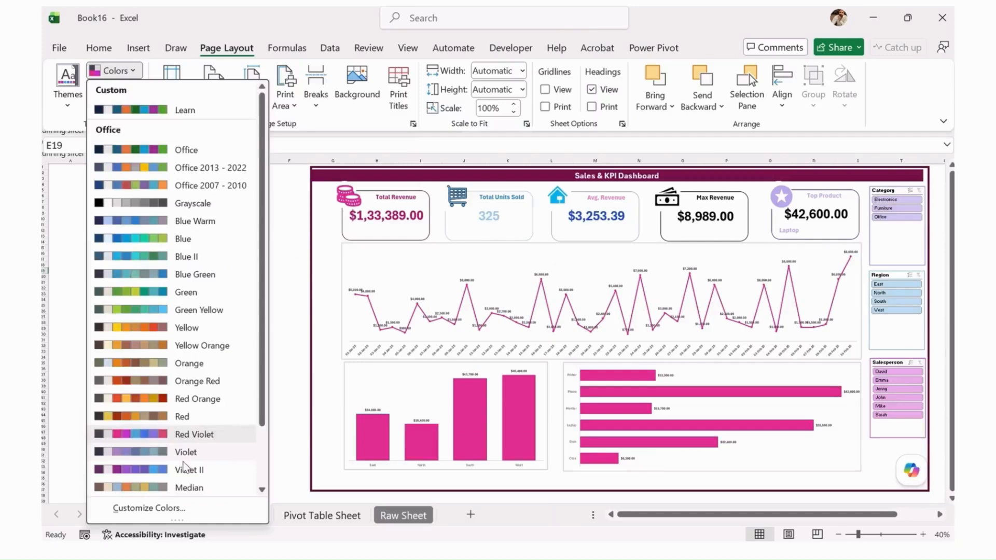
pyautogui.scroll(-1, 197, 482)
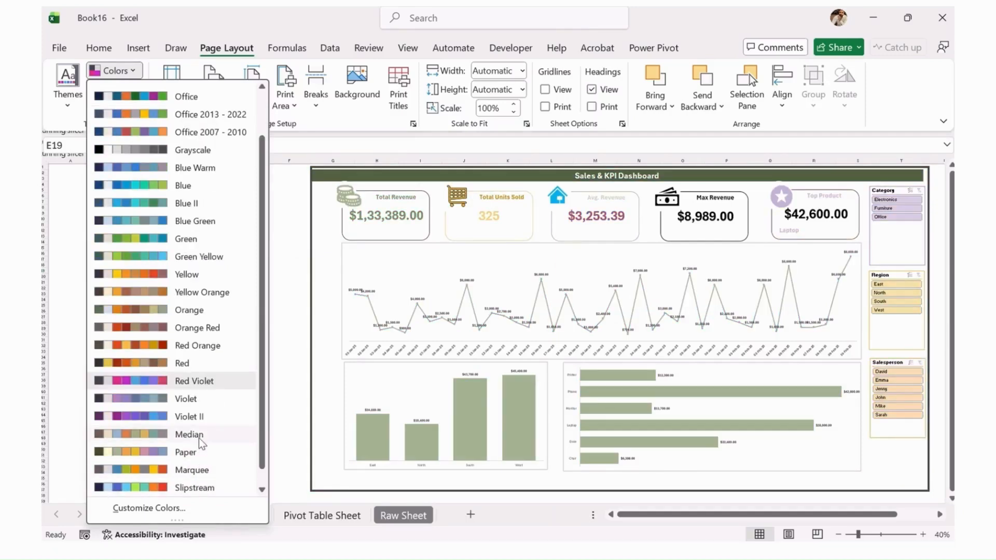
pyautogui.click(196, 208)
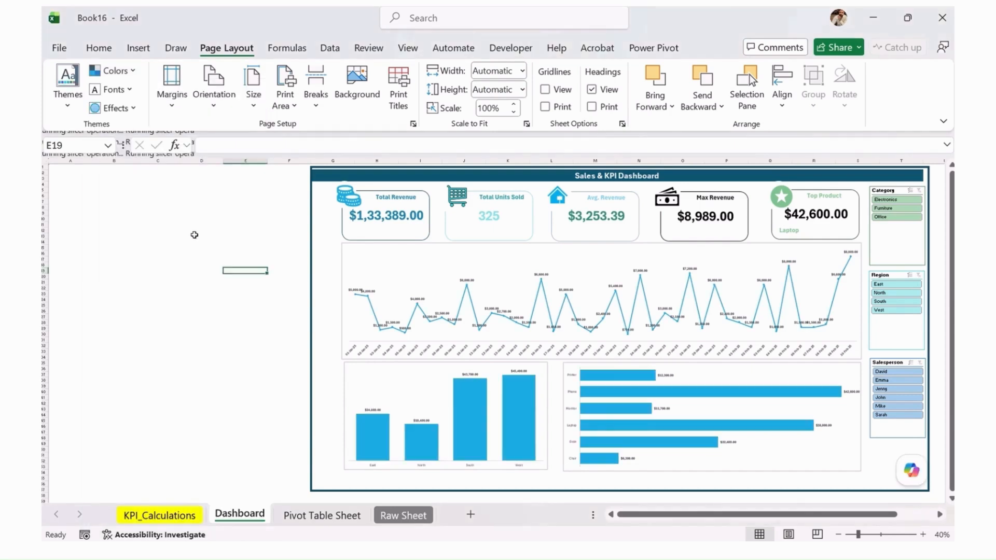
# Preview the built-in Office themes on the dashboard, including those further down the gallery
pyautogui.click(68, 85)
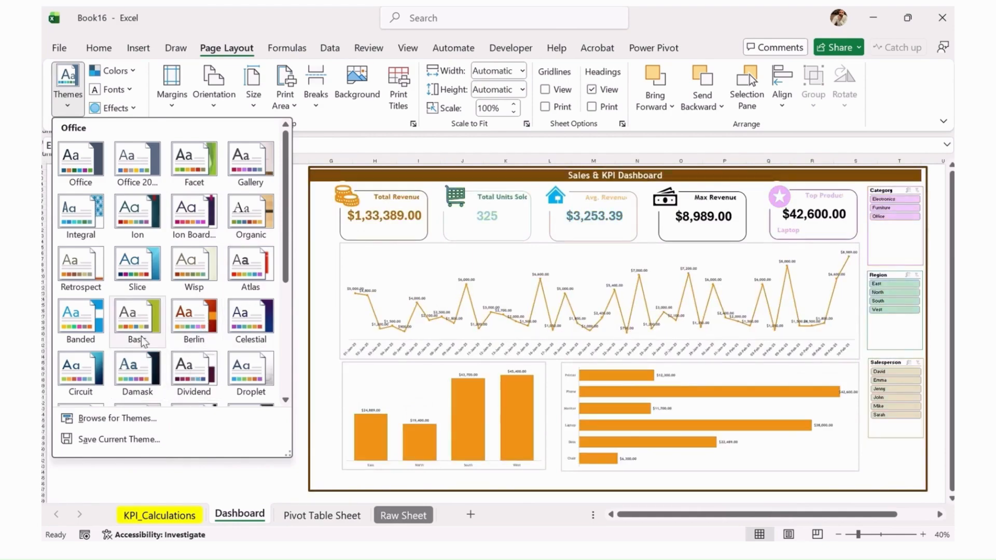
pyautogui.scroll(-3, 147, 348)
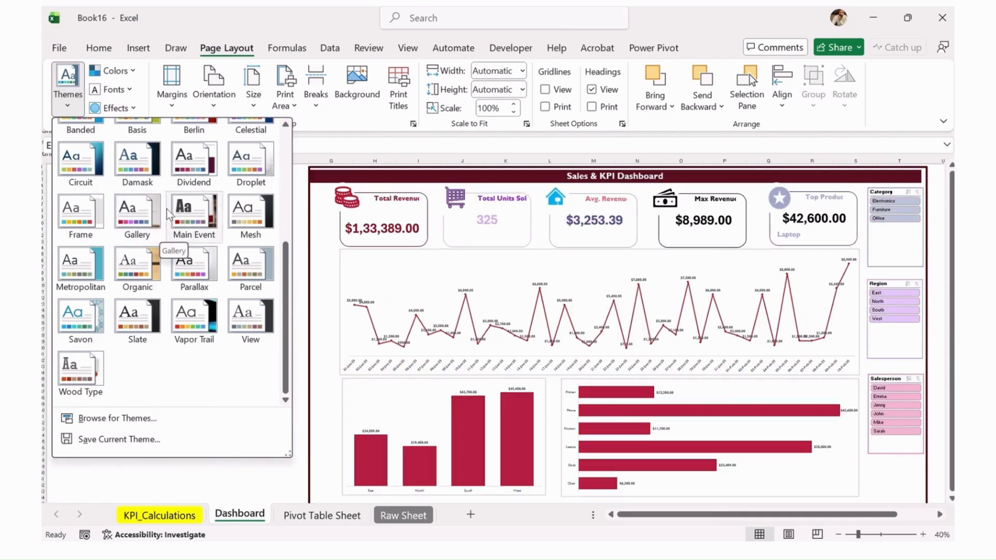